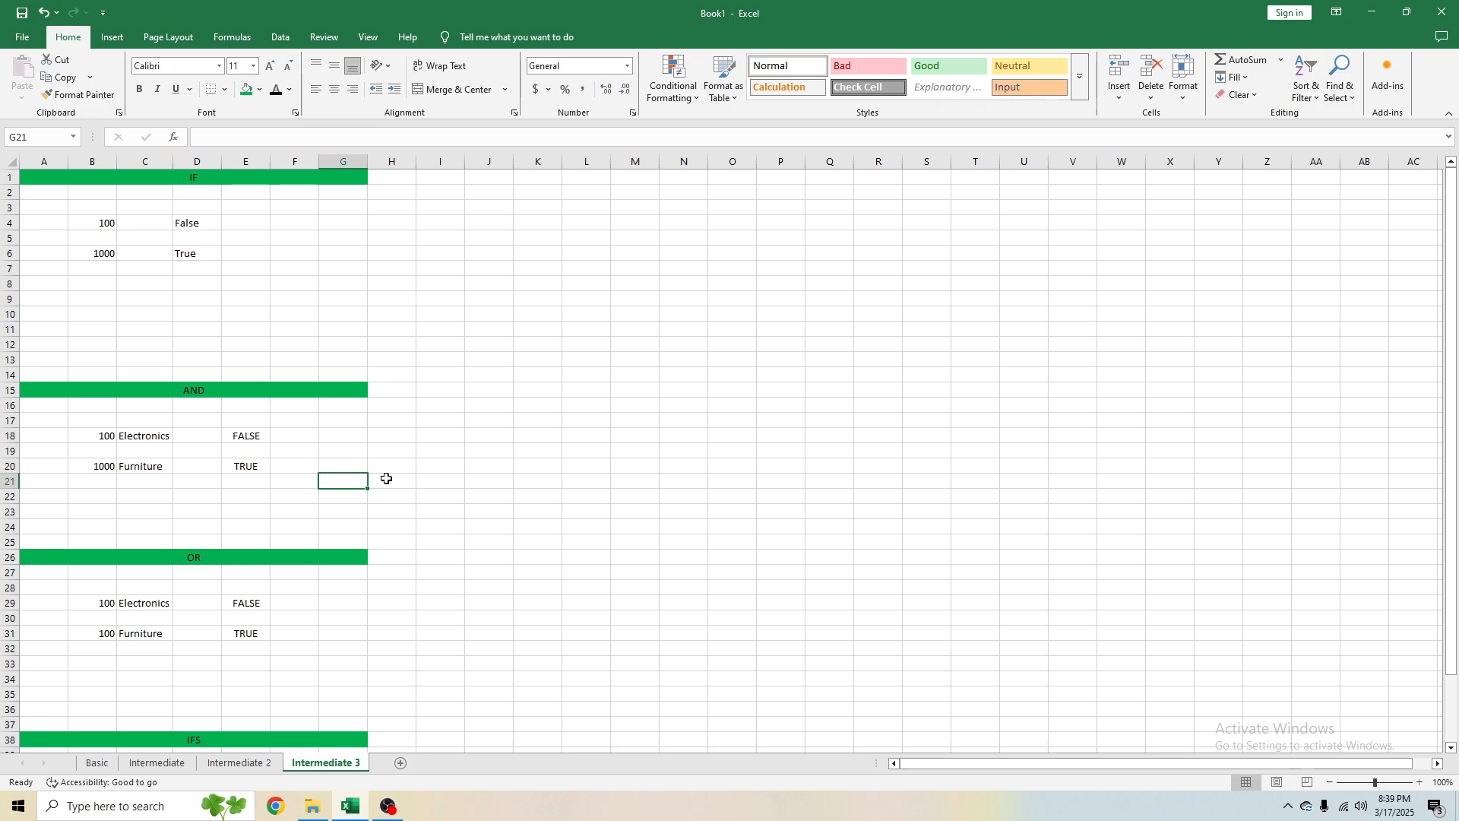
Step: Look over the IF, AND, OR and IFS example sections on the Intermediate 3 sheet
click(130, 202)
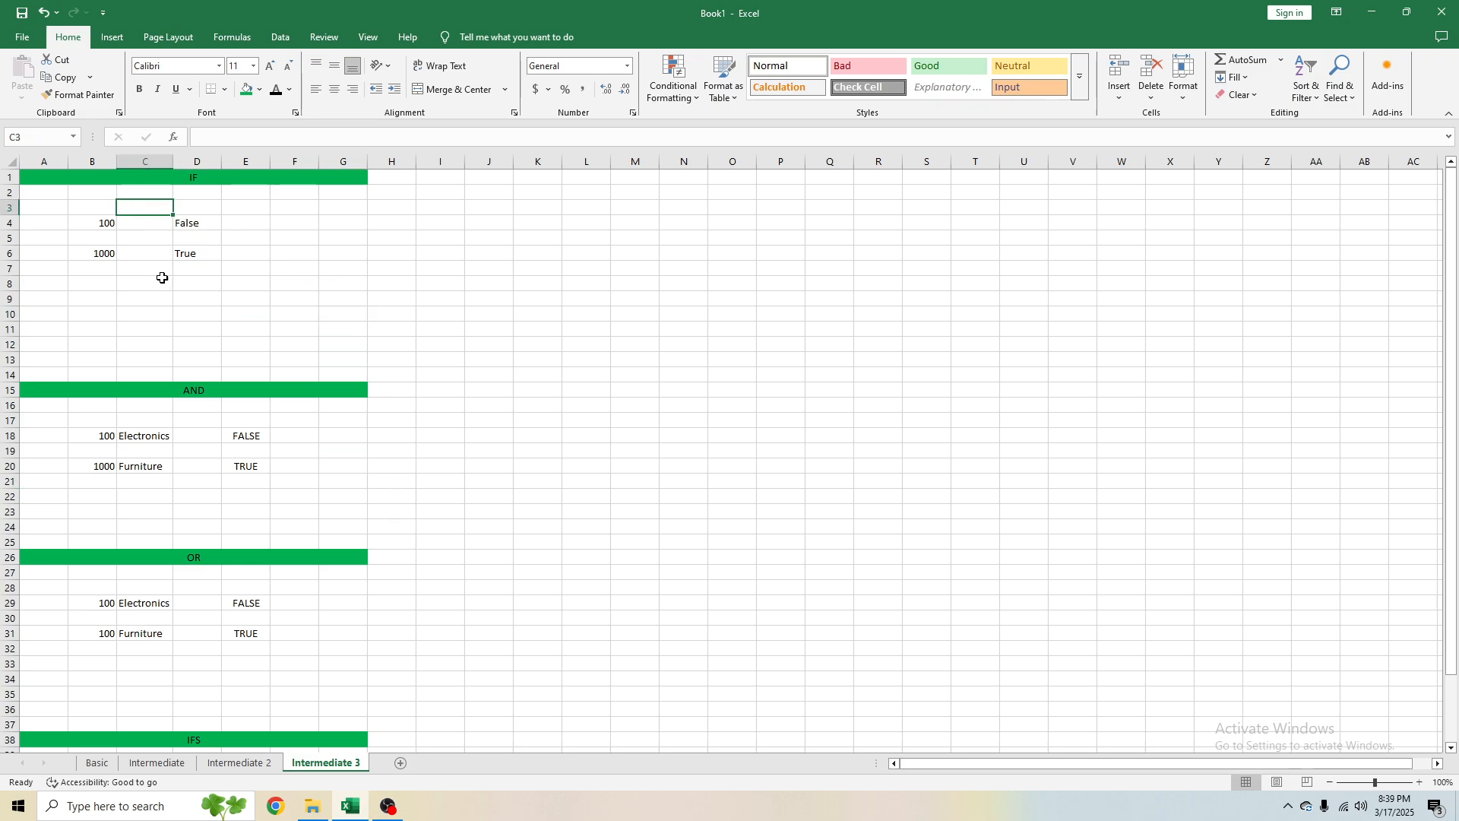
click(230, 254)
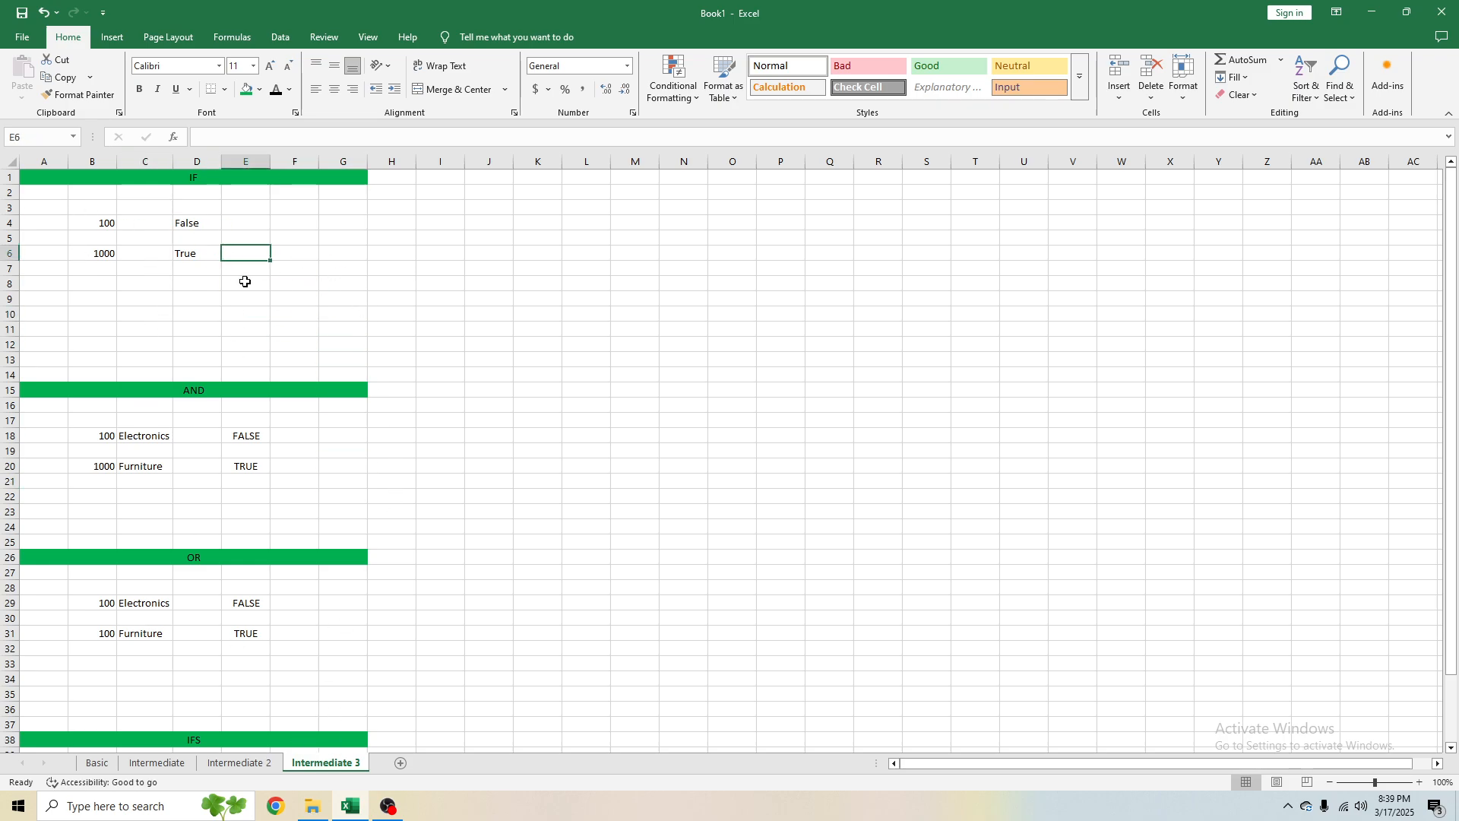
click(312, 180)
click(256, 387)
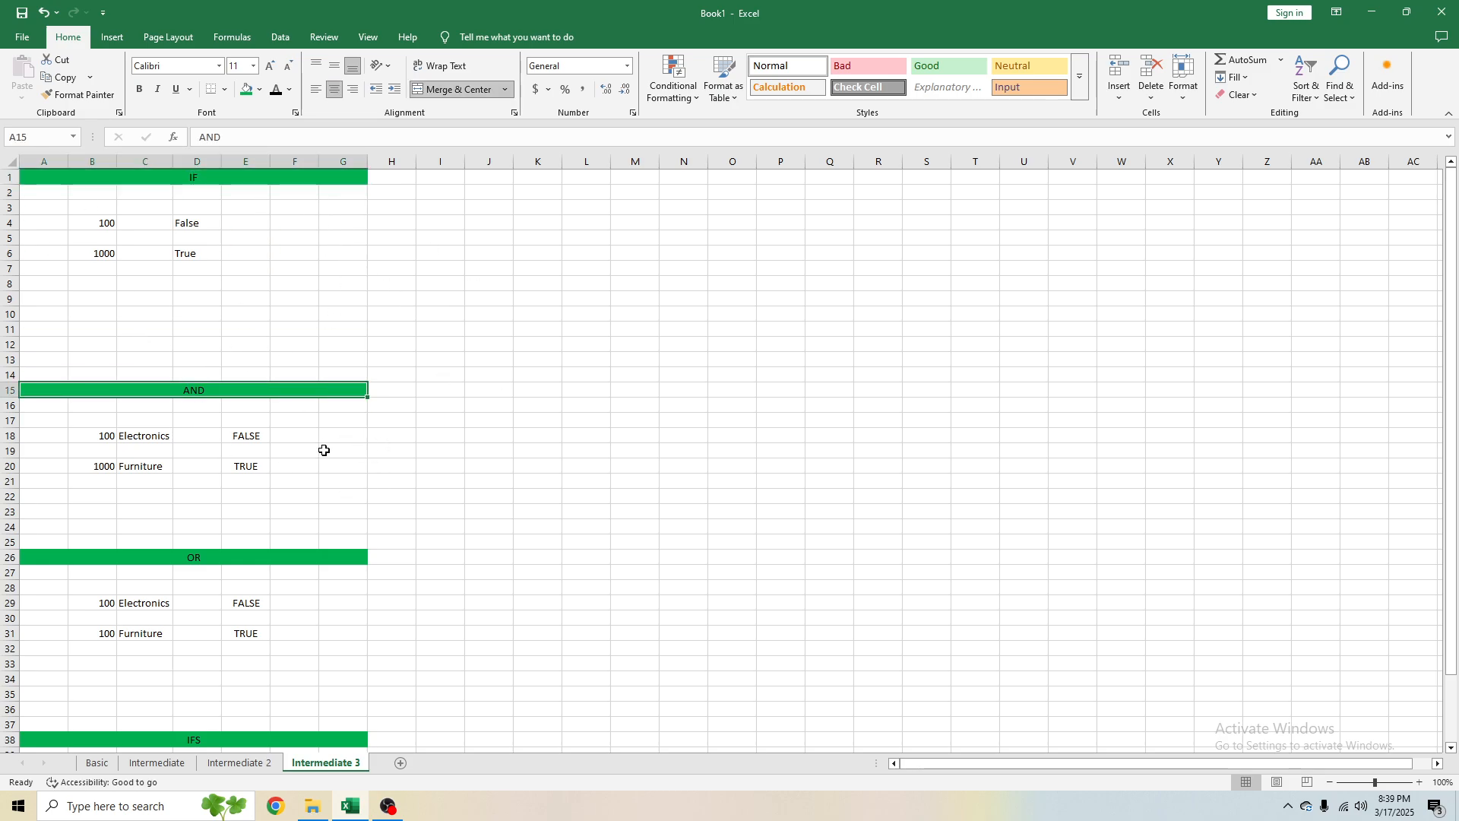
click(178, 558)
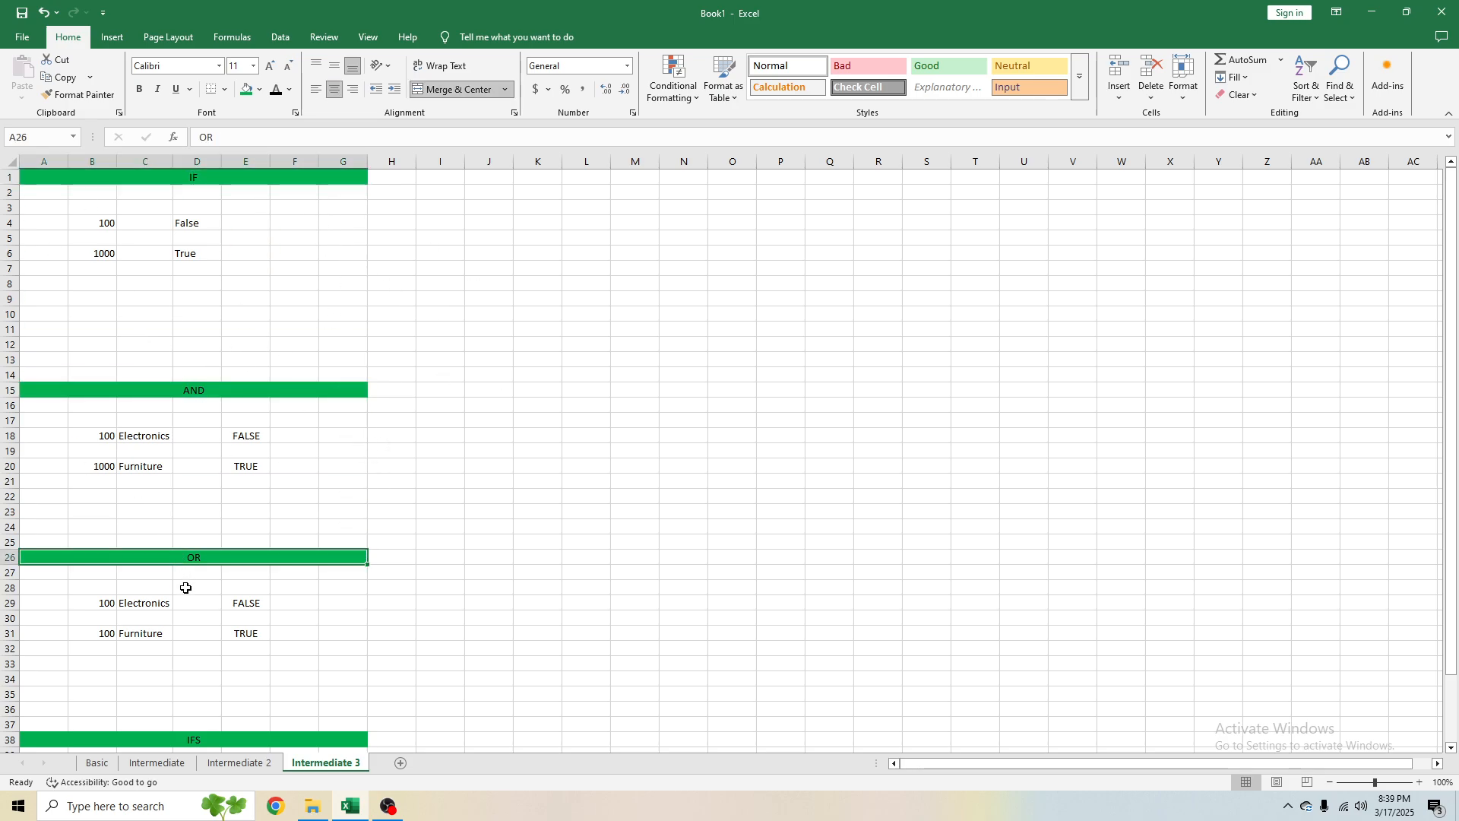
click(203, 739)
scroll(300, 449, down, 3)
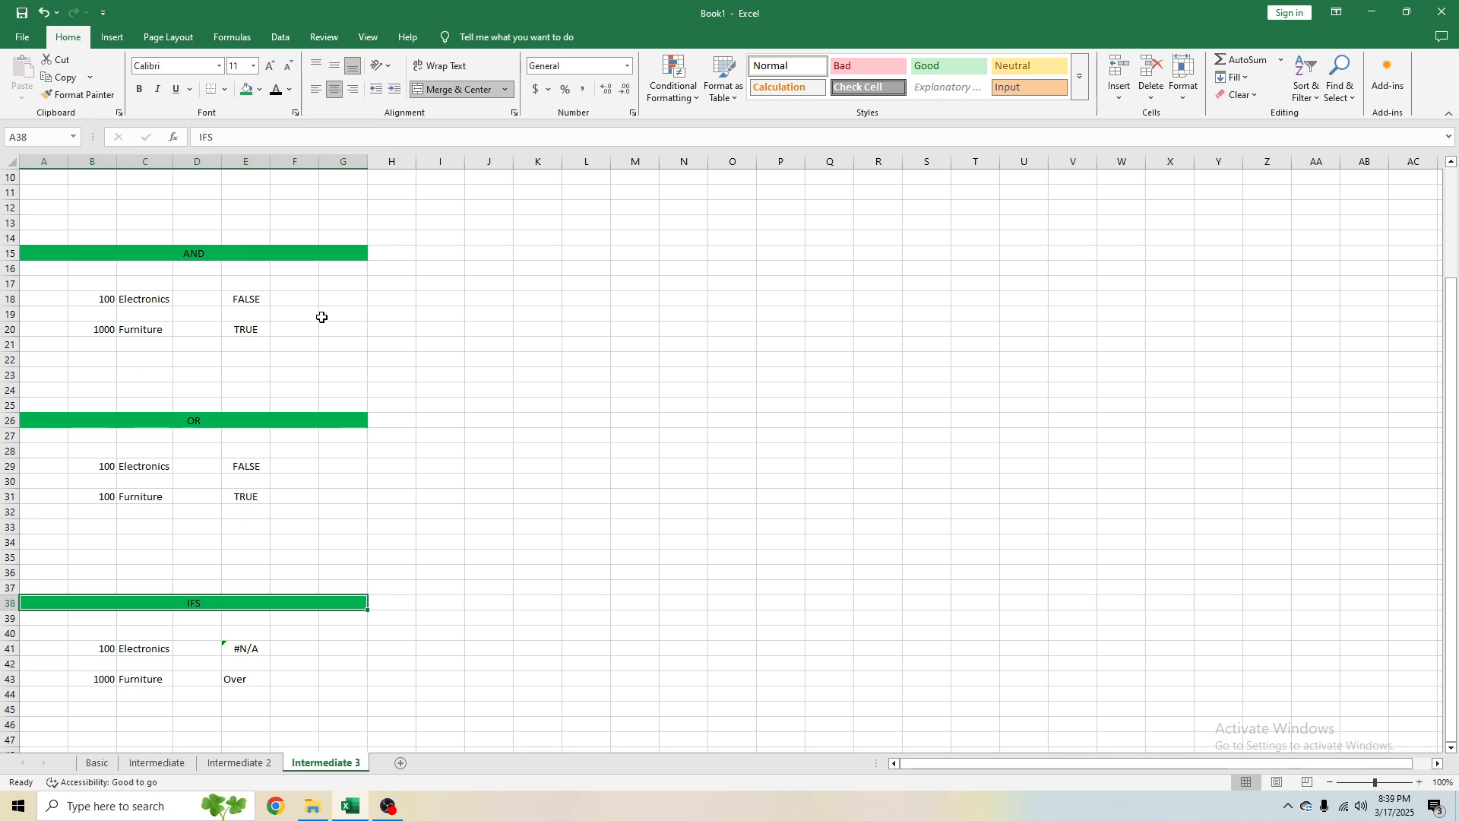
scroll(319, 317, up, 3)
click(247, 178)
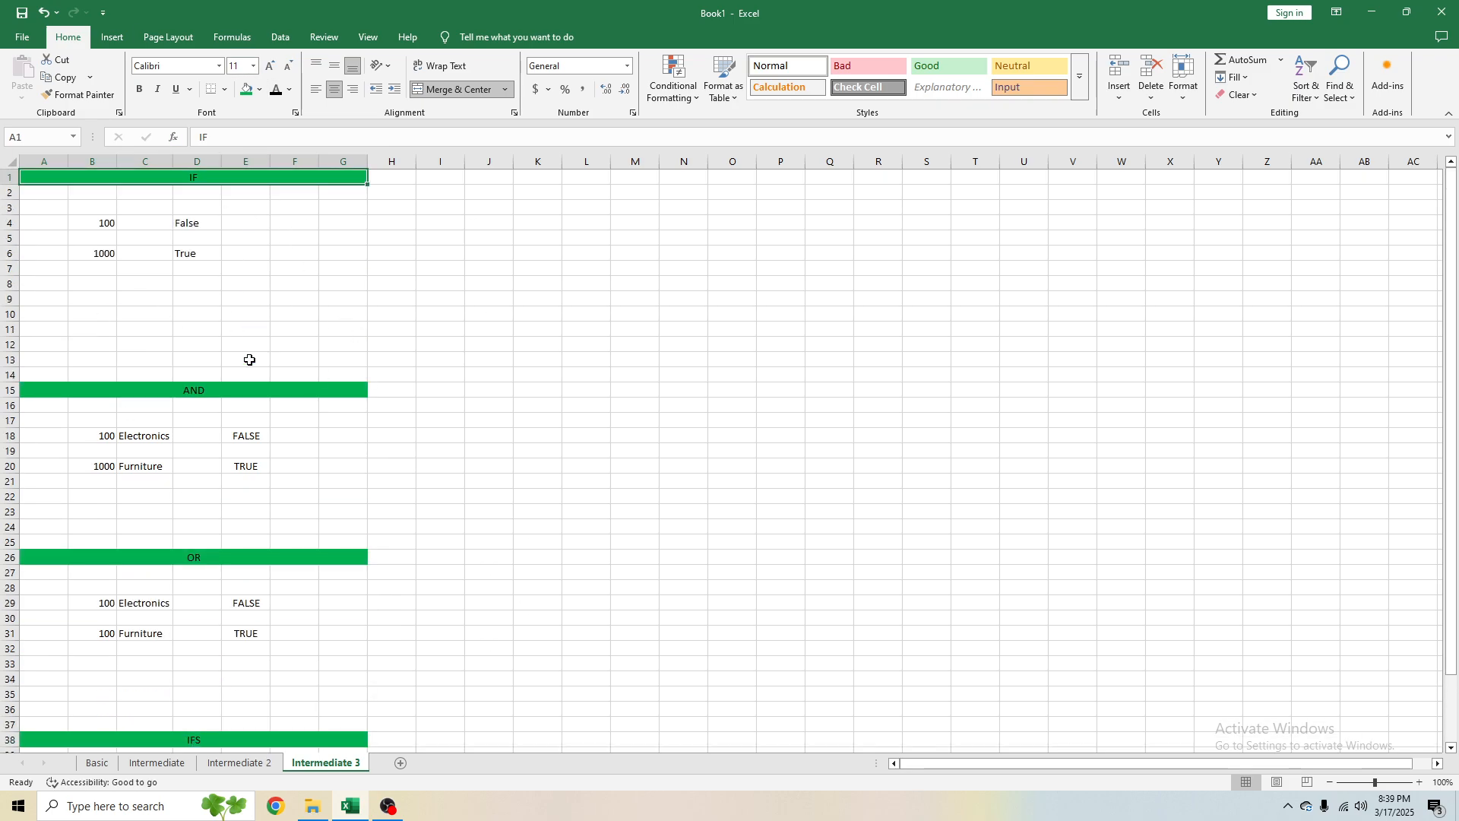
click(184, 388)
click(199, 563)
scroll(81, 490, down, 3)
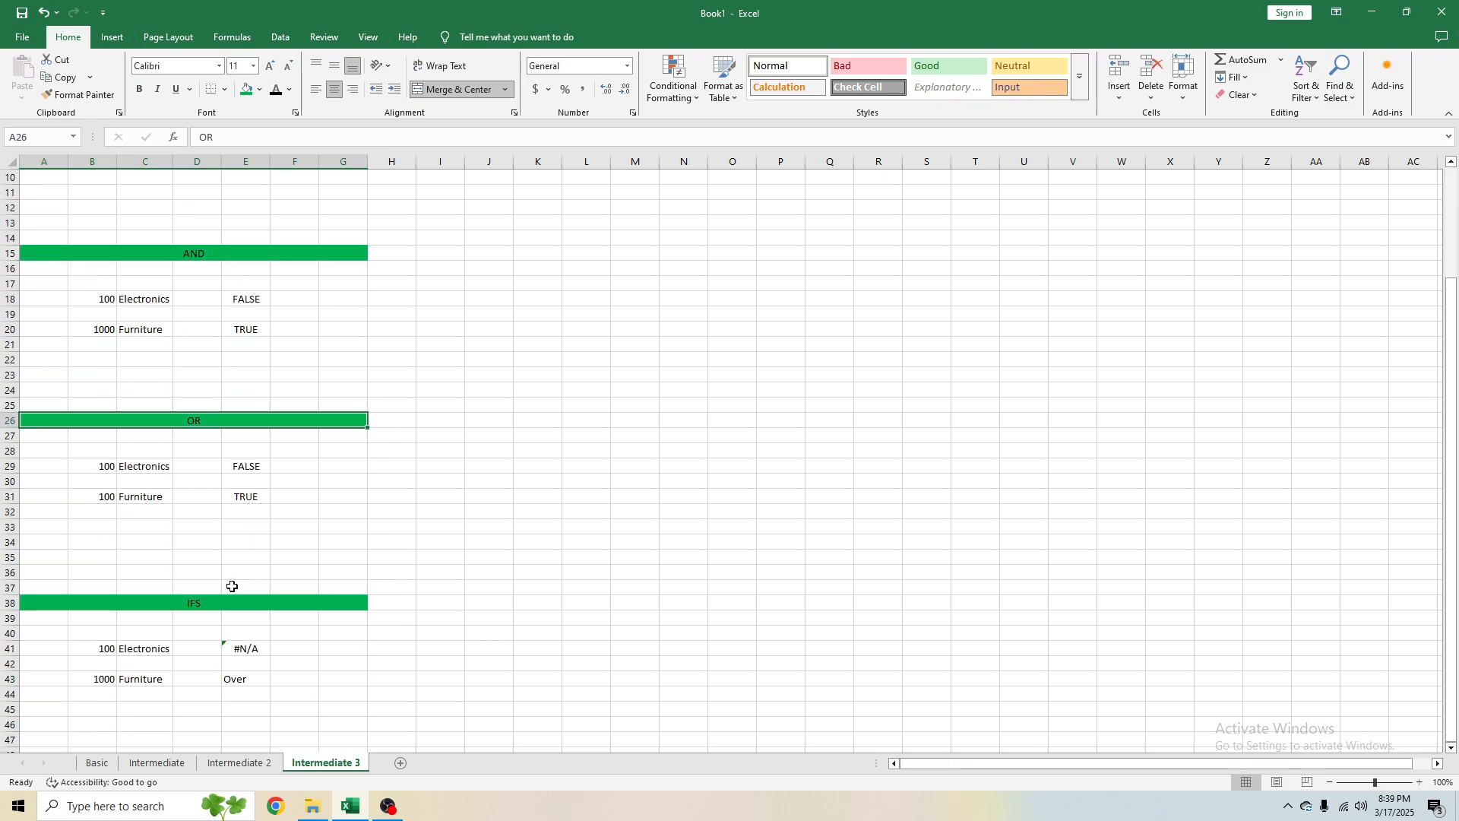
click(228, 601)
scroll(60, 501, up, 3)
click(245, 207)
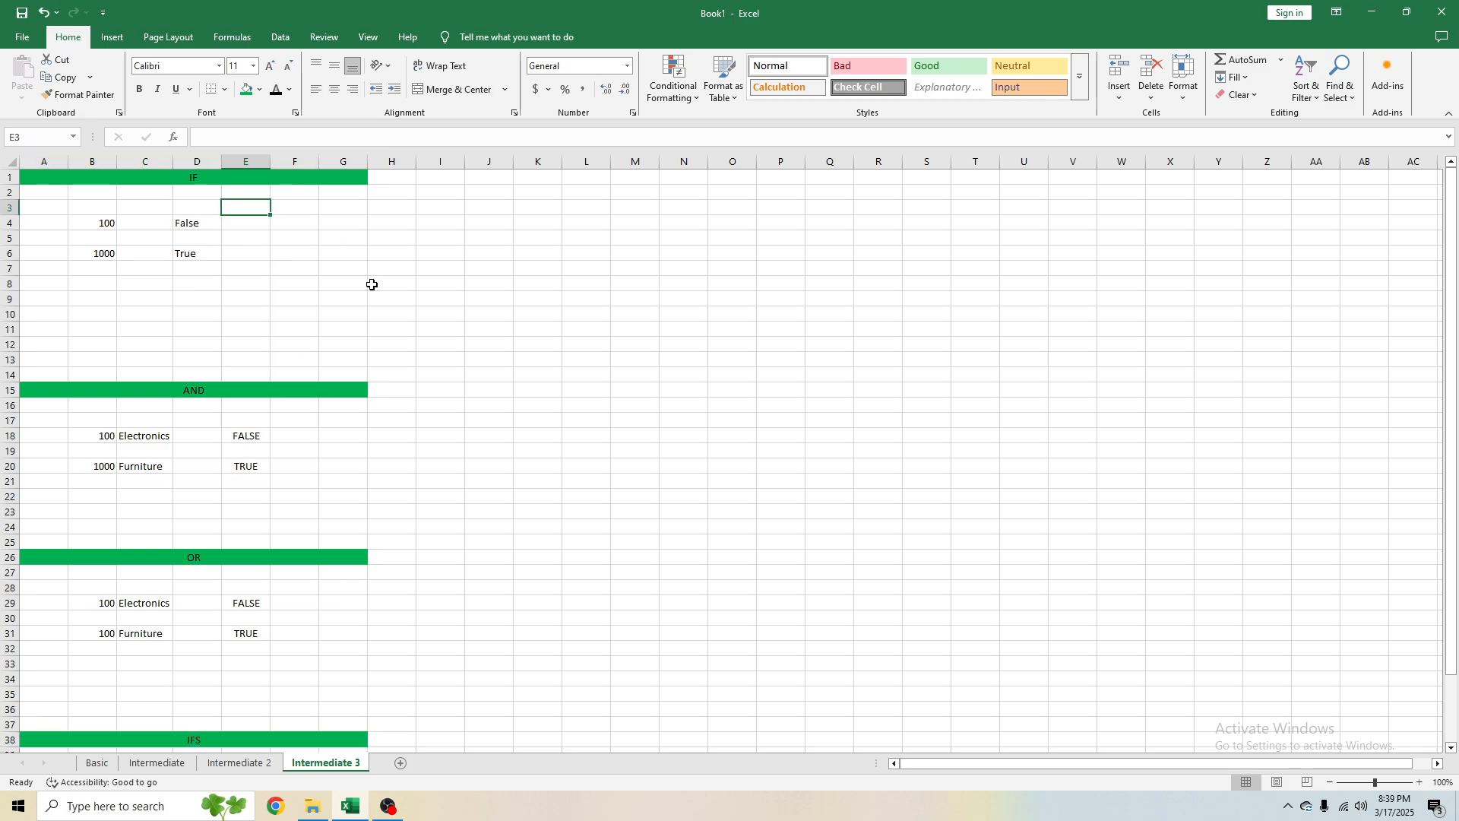
scroll(277, 466, down, 3)
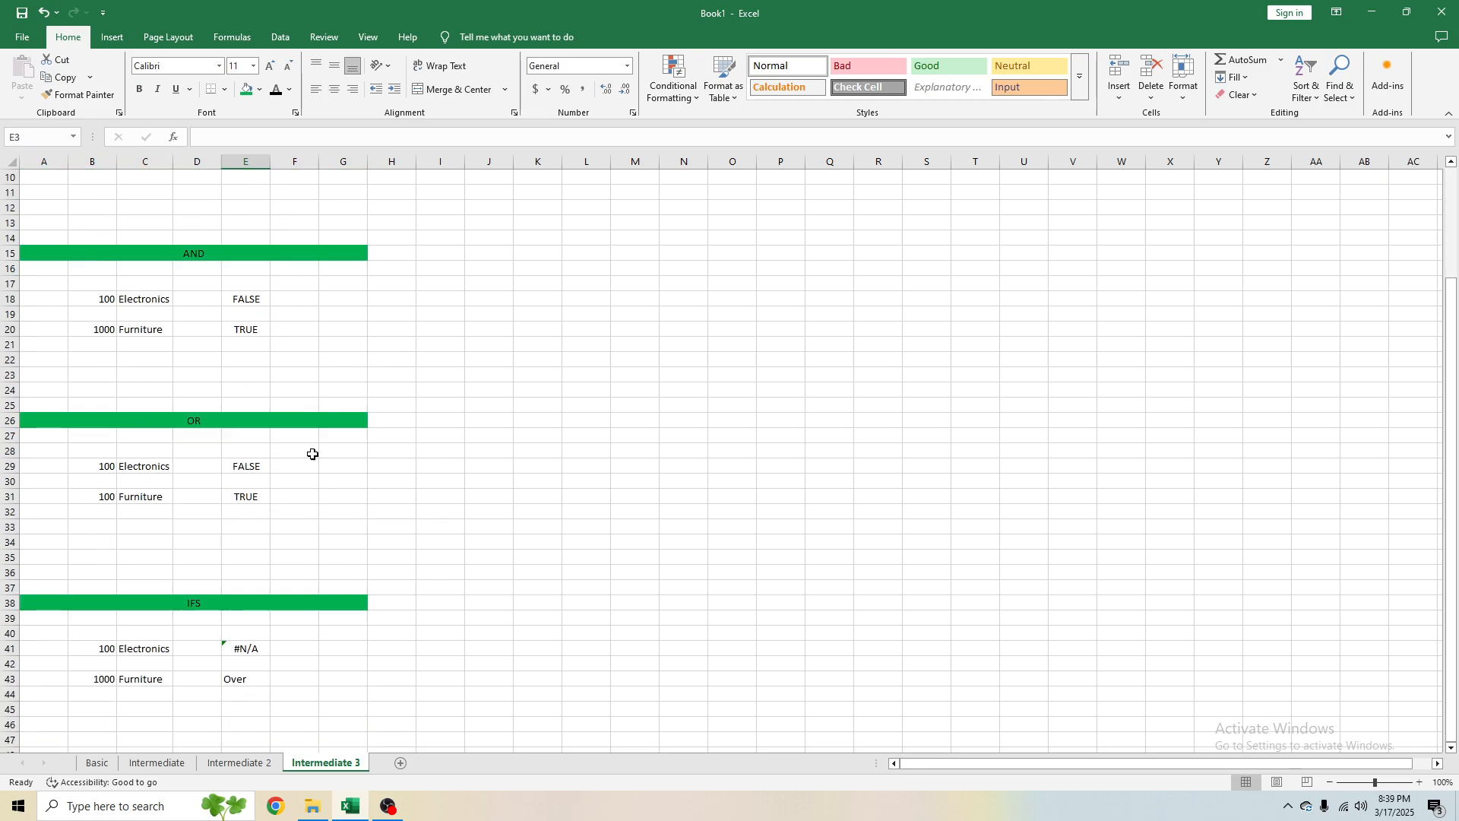
scroll(228, 414, up, 3)
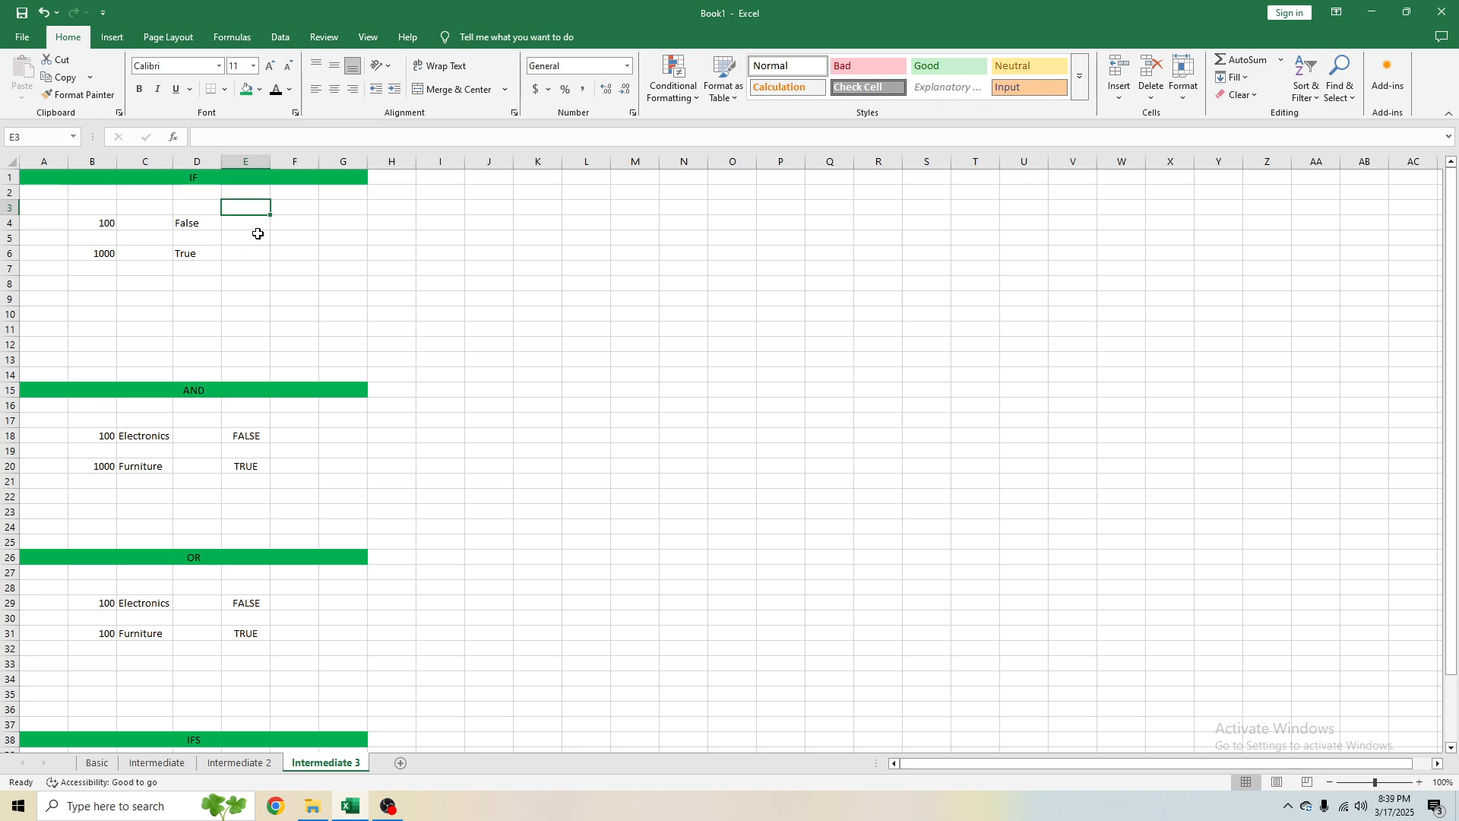
Step: Examine the existing IF formulas in D4 and D6 together with their input values in B4 and B6
click(201, 225)
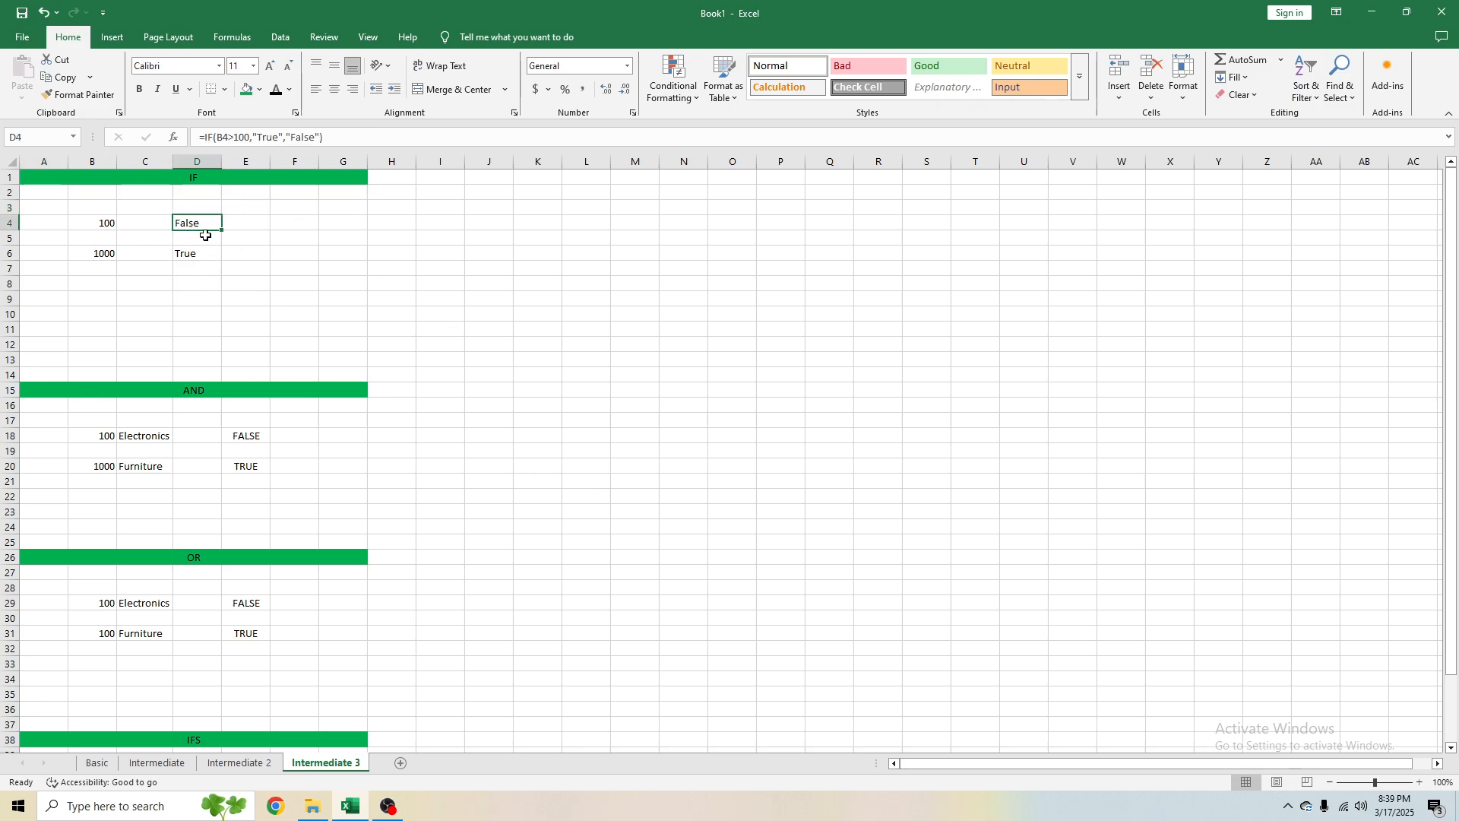
click(193, 257)
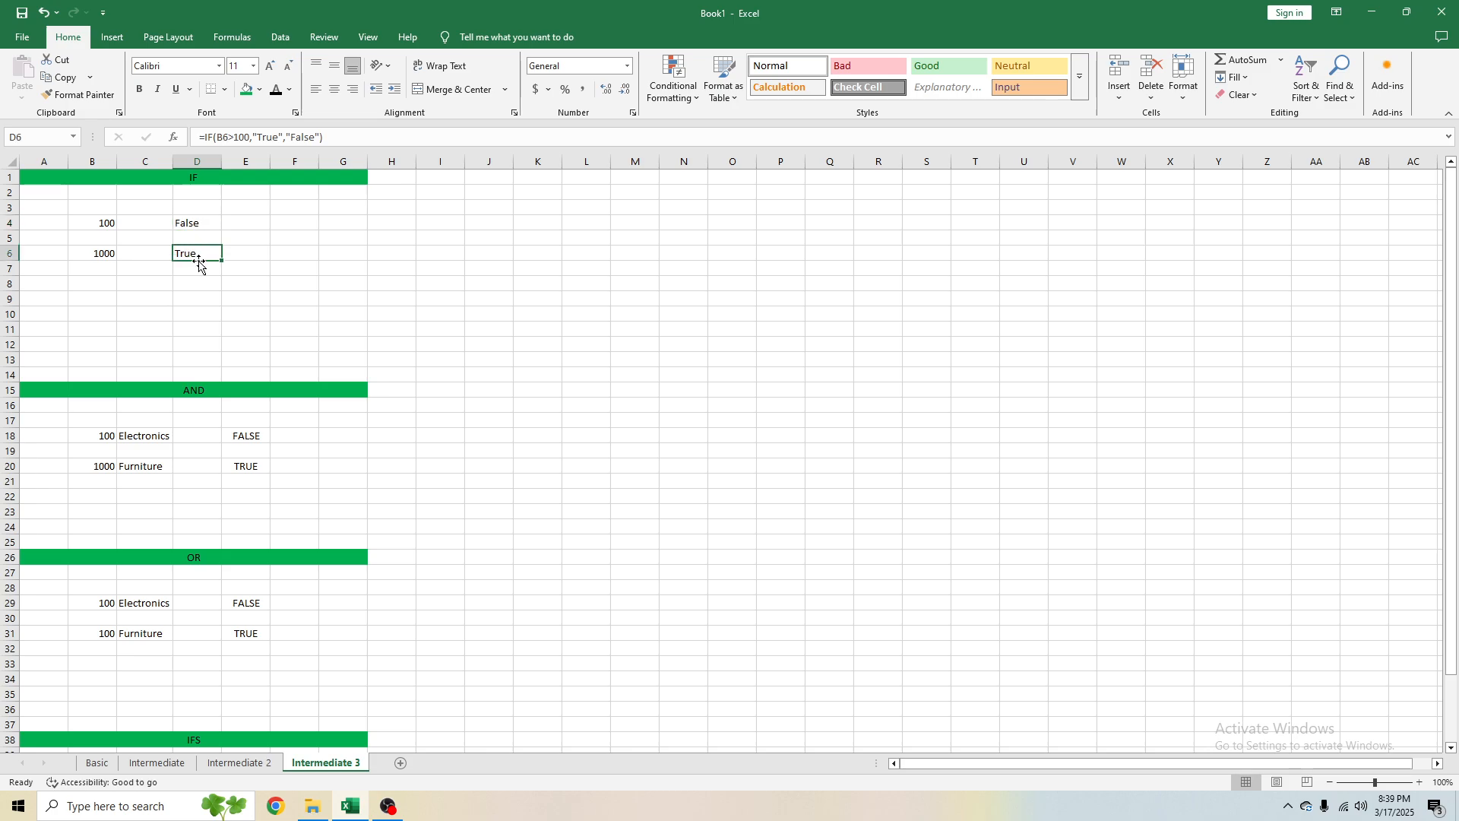
click(109, 223)
click(112, 268)
click(103, 238)
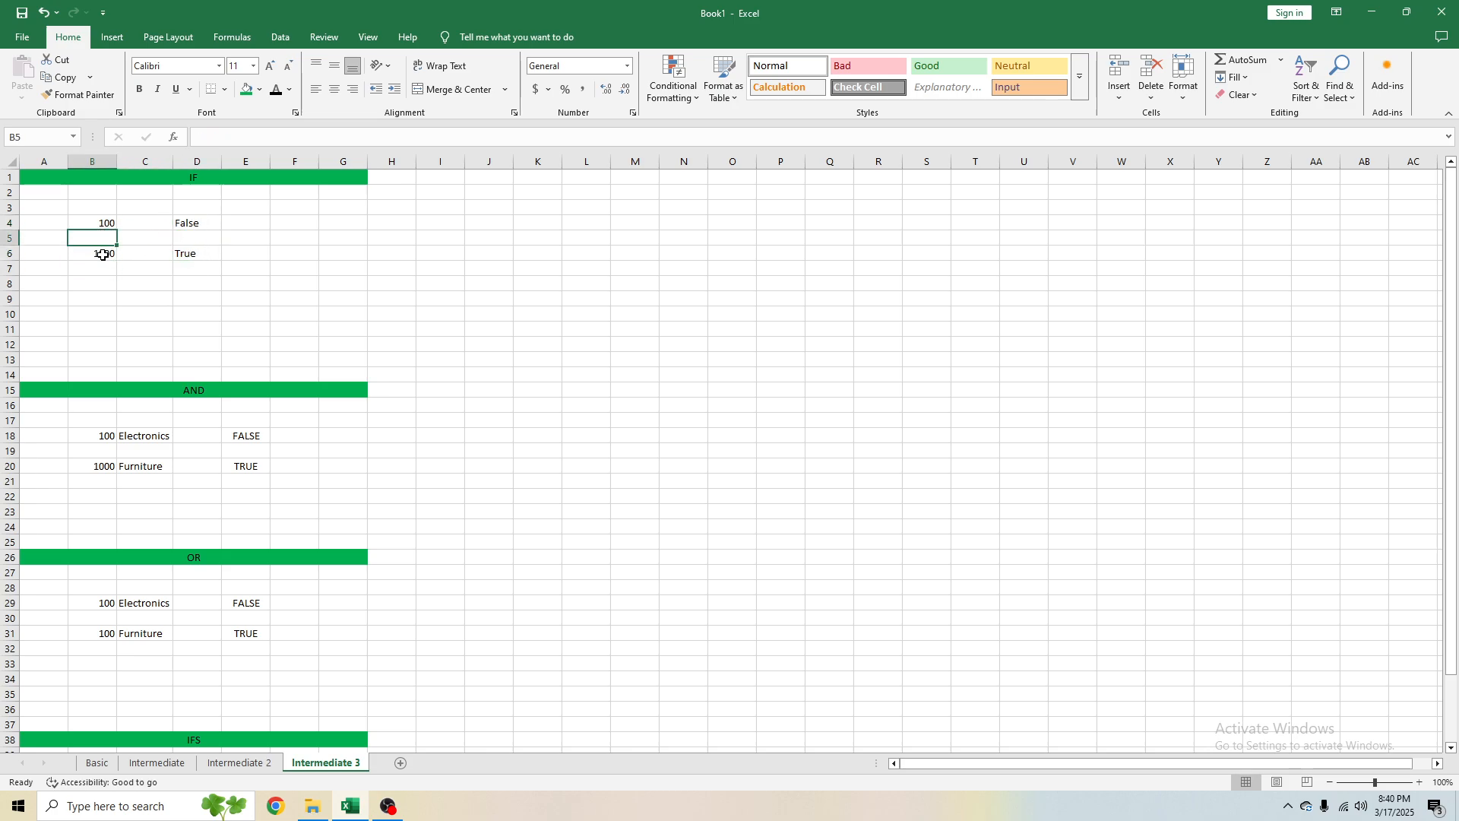
click(103, 255)
click(193, 229)
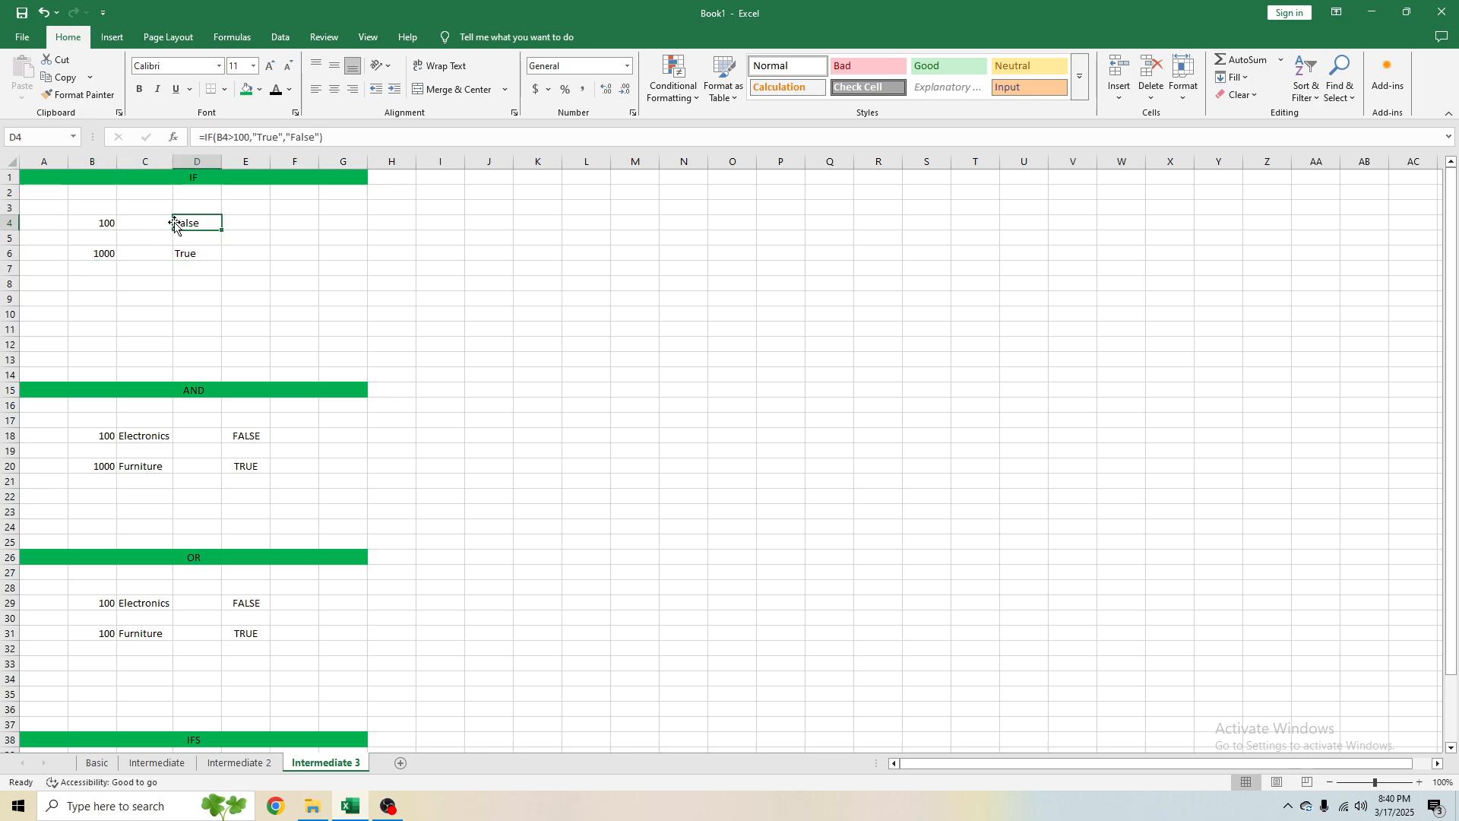
click(186, 254)
click(193, 224)
click(195, 267)
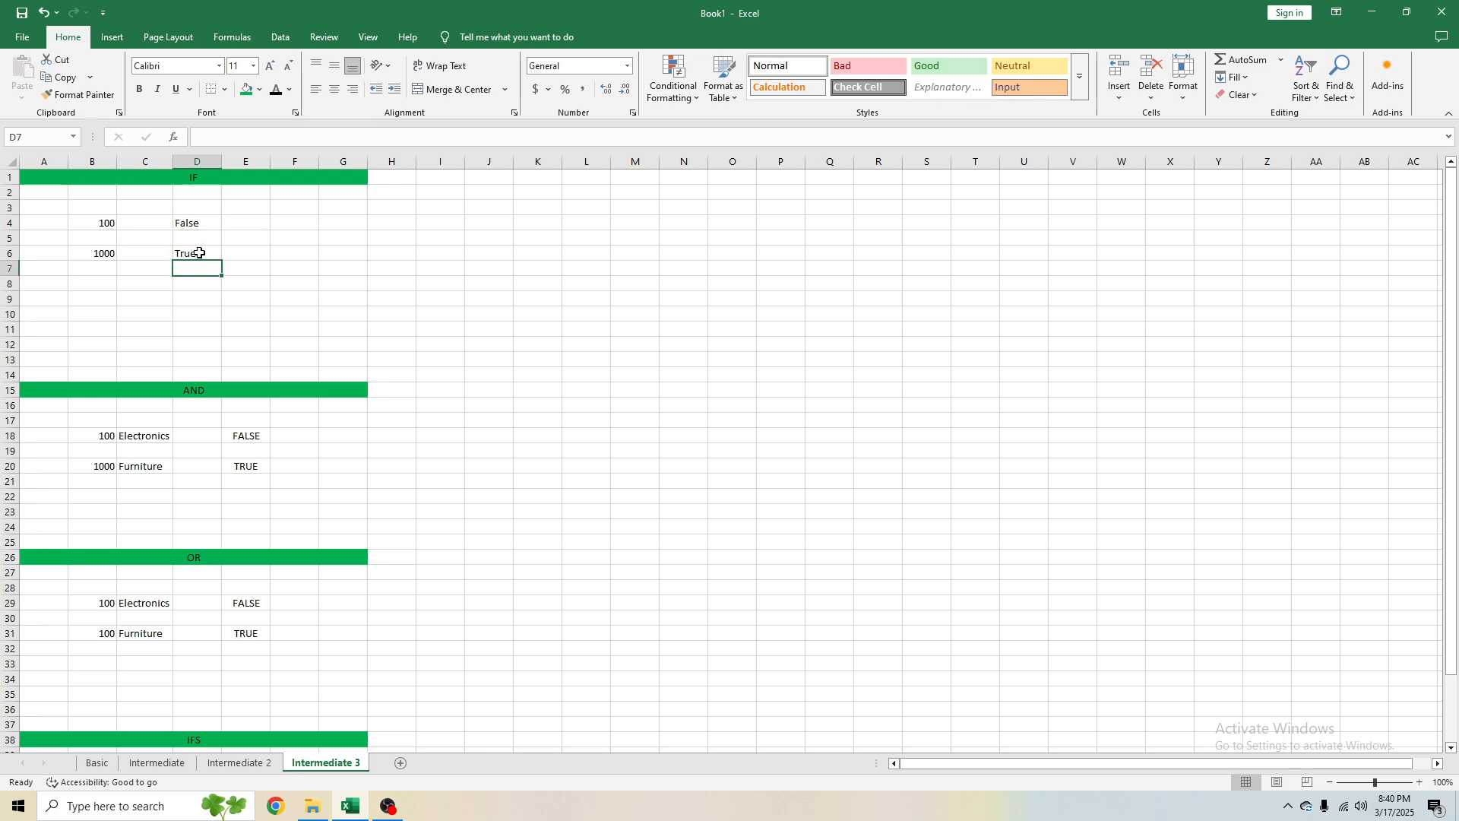
click(193, 227)
Step: Begin an IF formula in F4 with the logical test B4>100
click(284, 228)
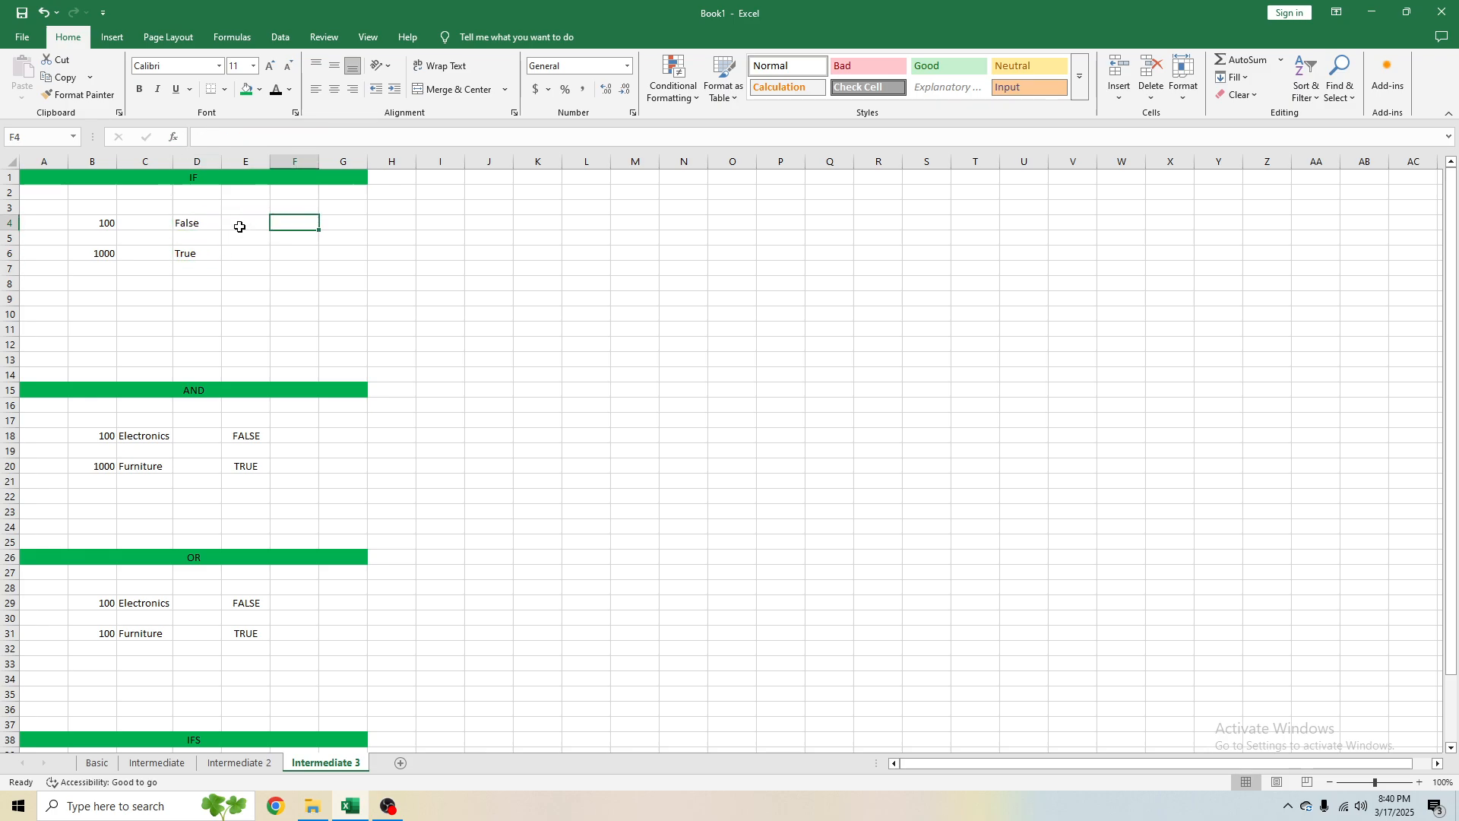
text(=)
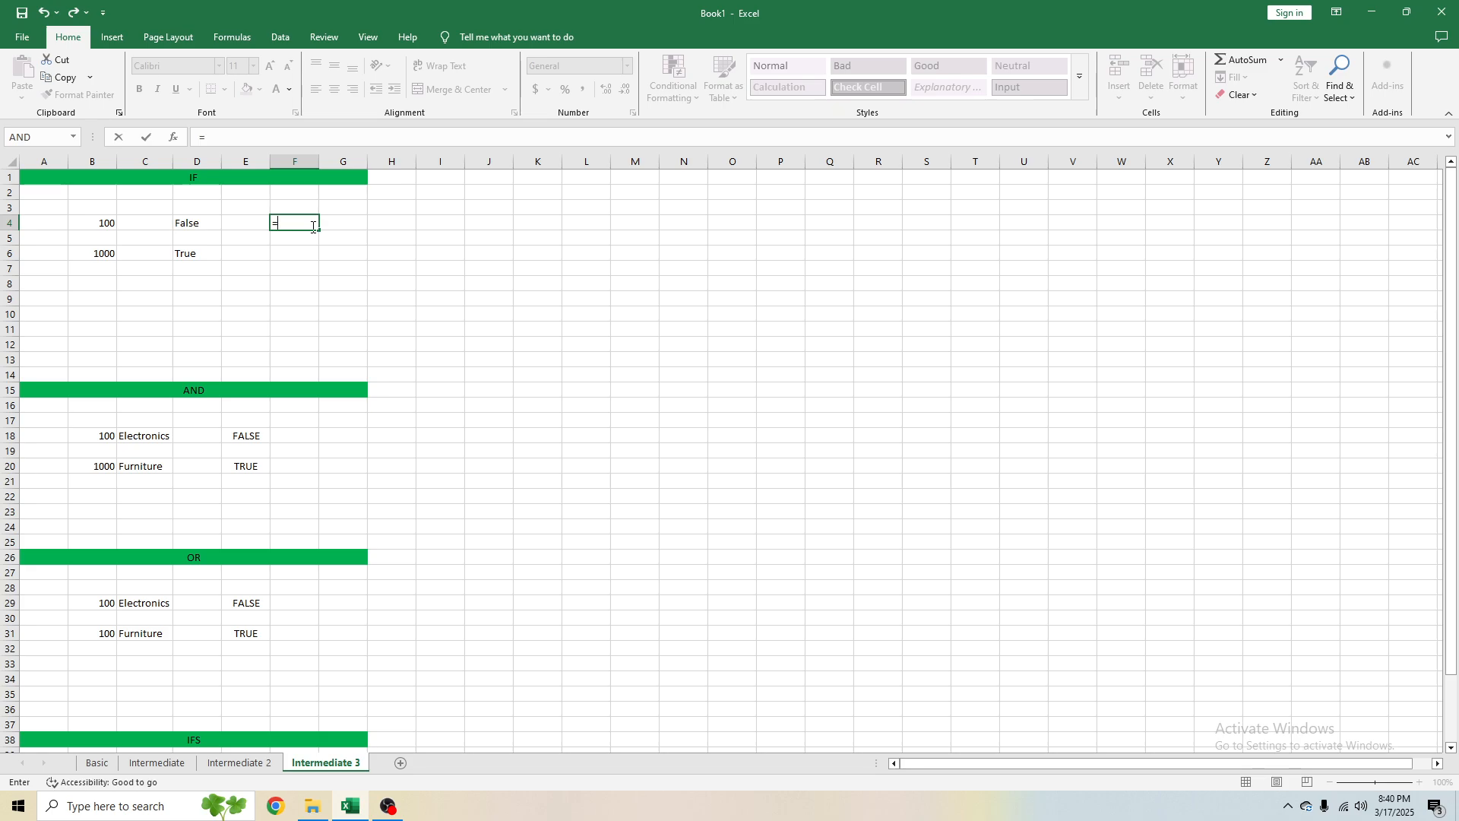
text(if)
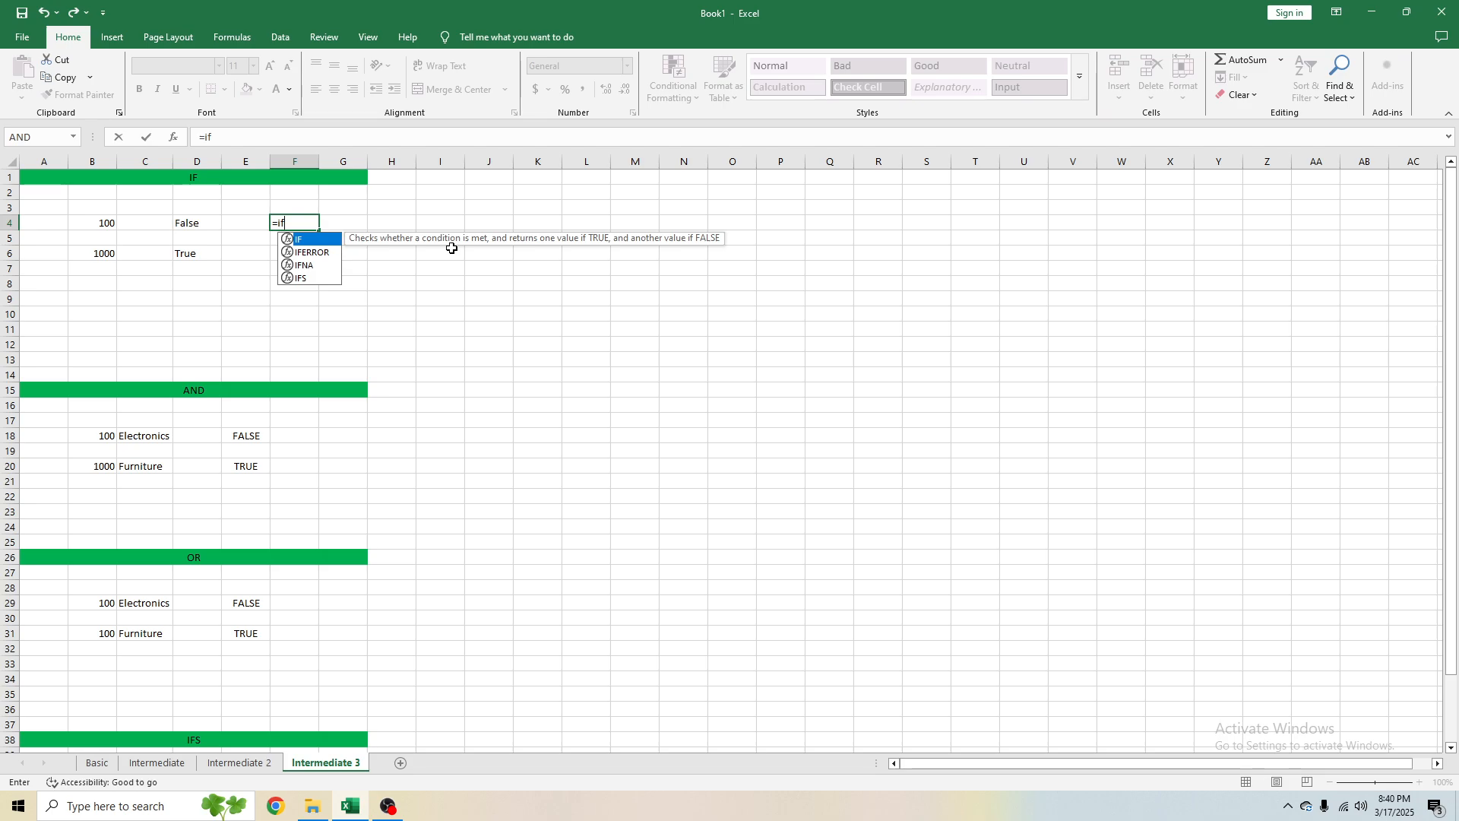
key(Tab)
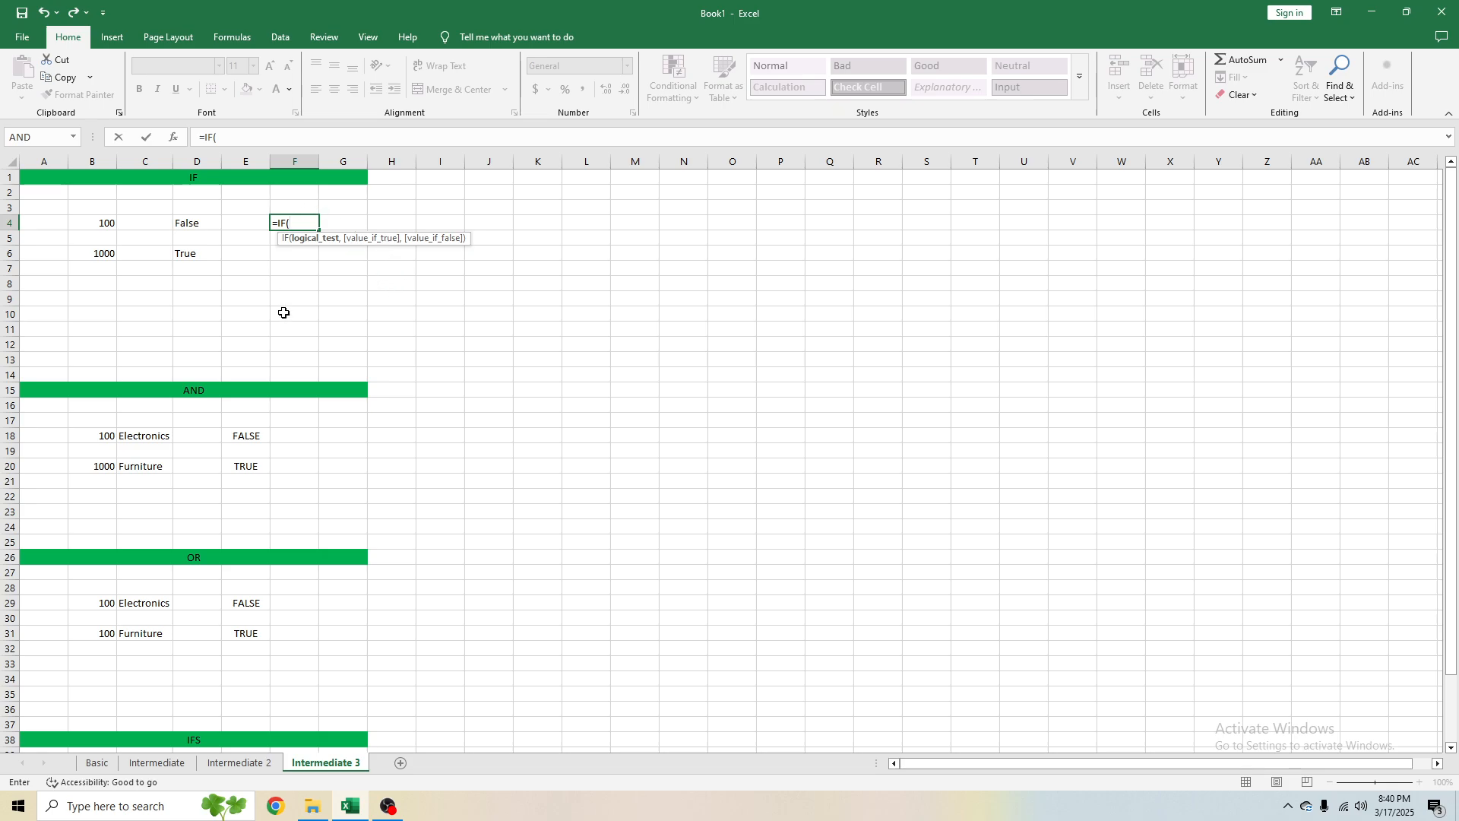
click(110, 222)
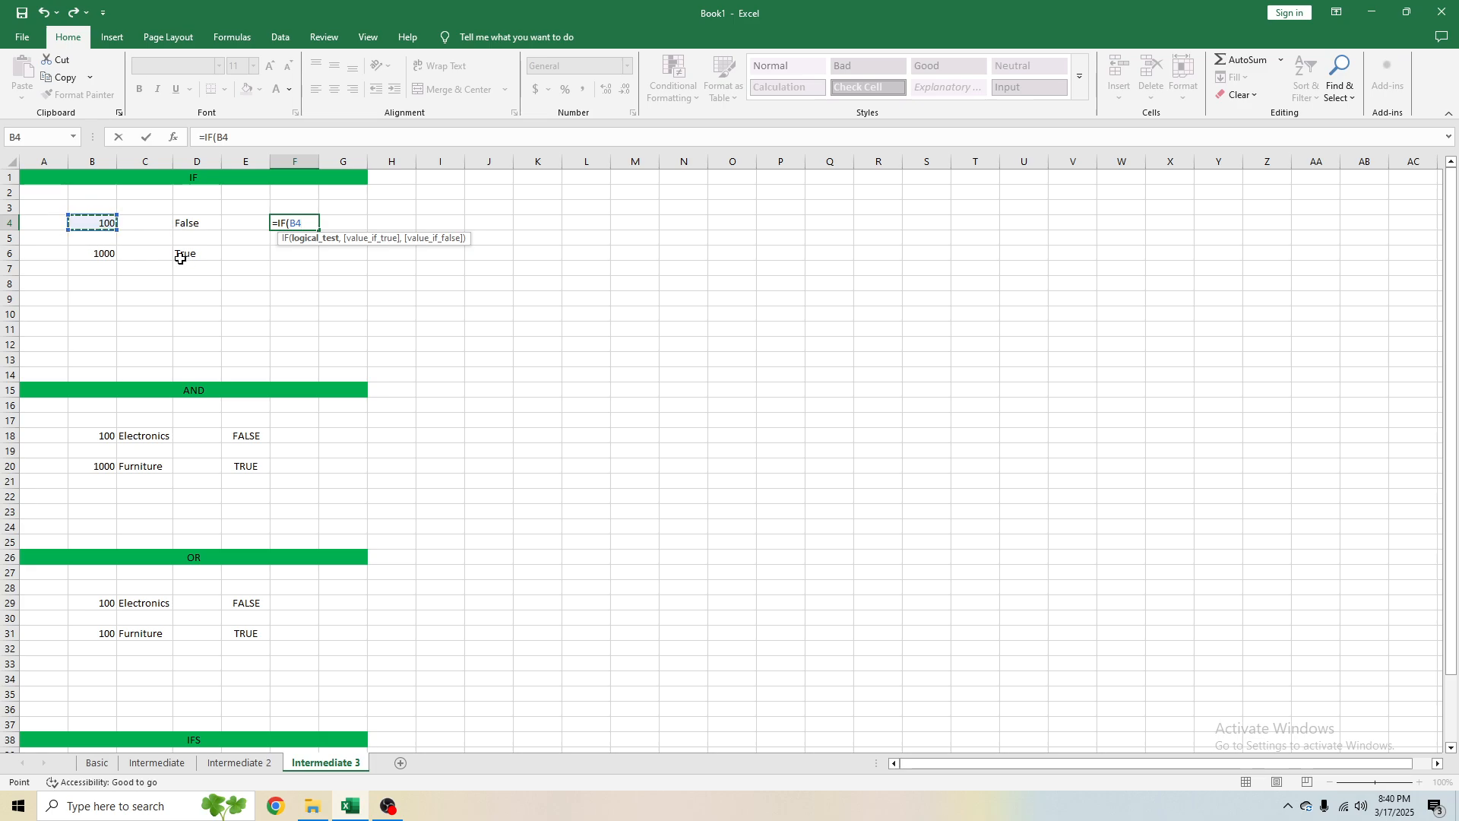
text(>100,)
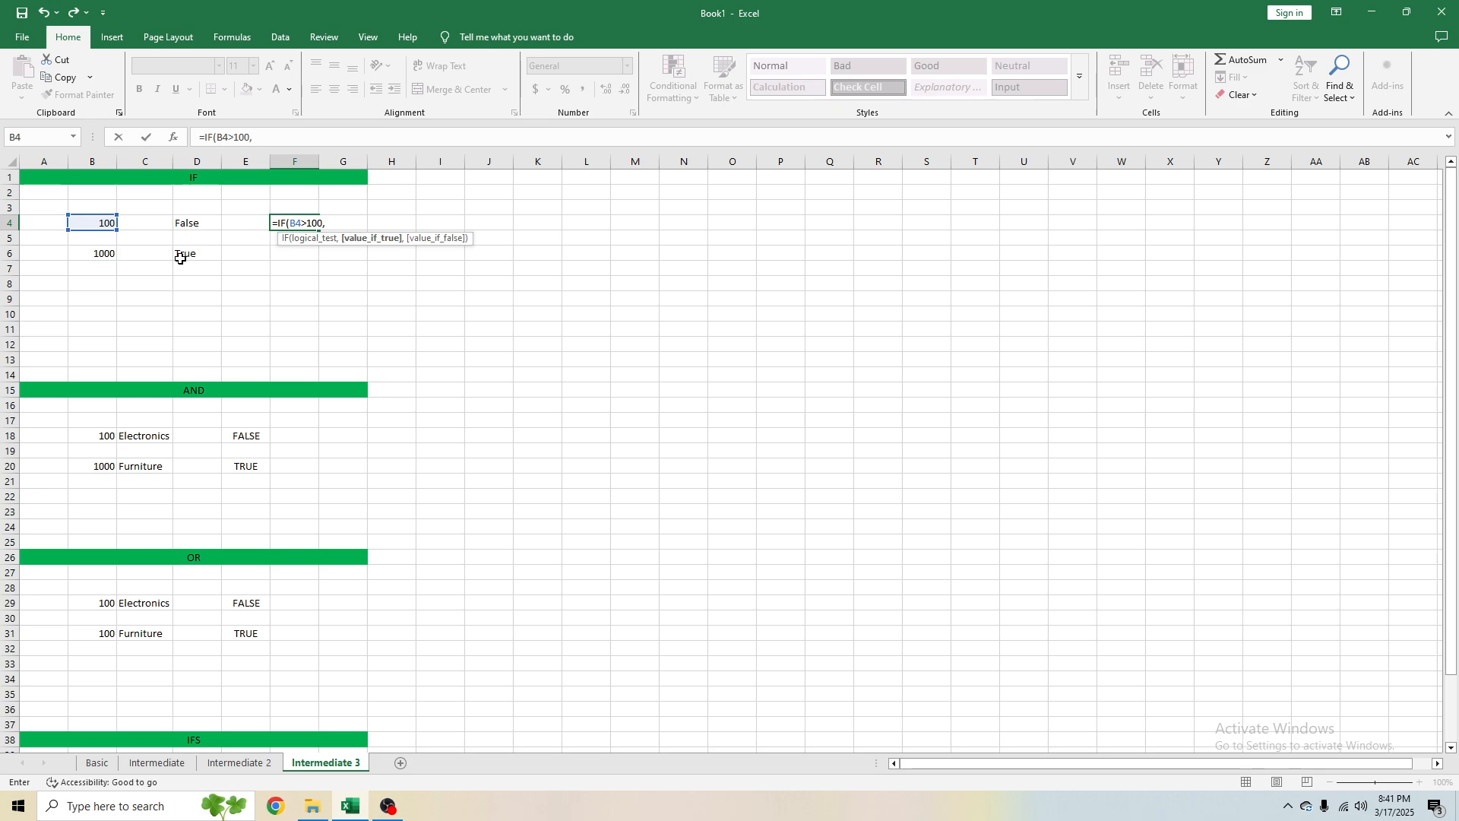
Step: Change the logical test in the F4 formula to B4>=100
click(302, 222)
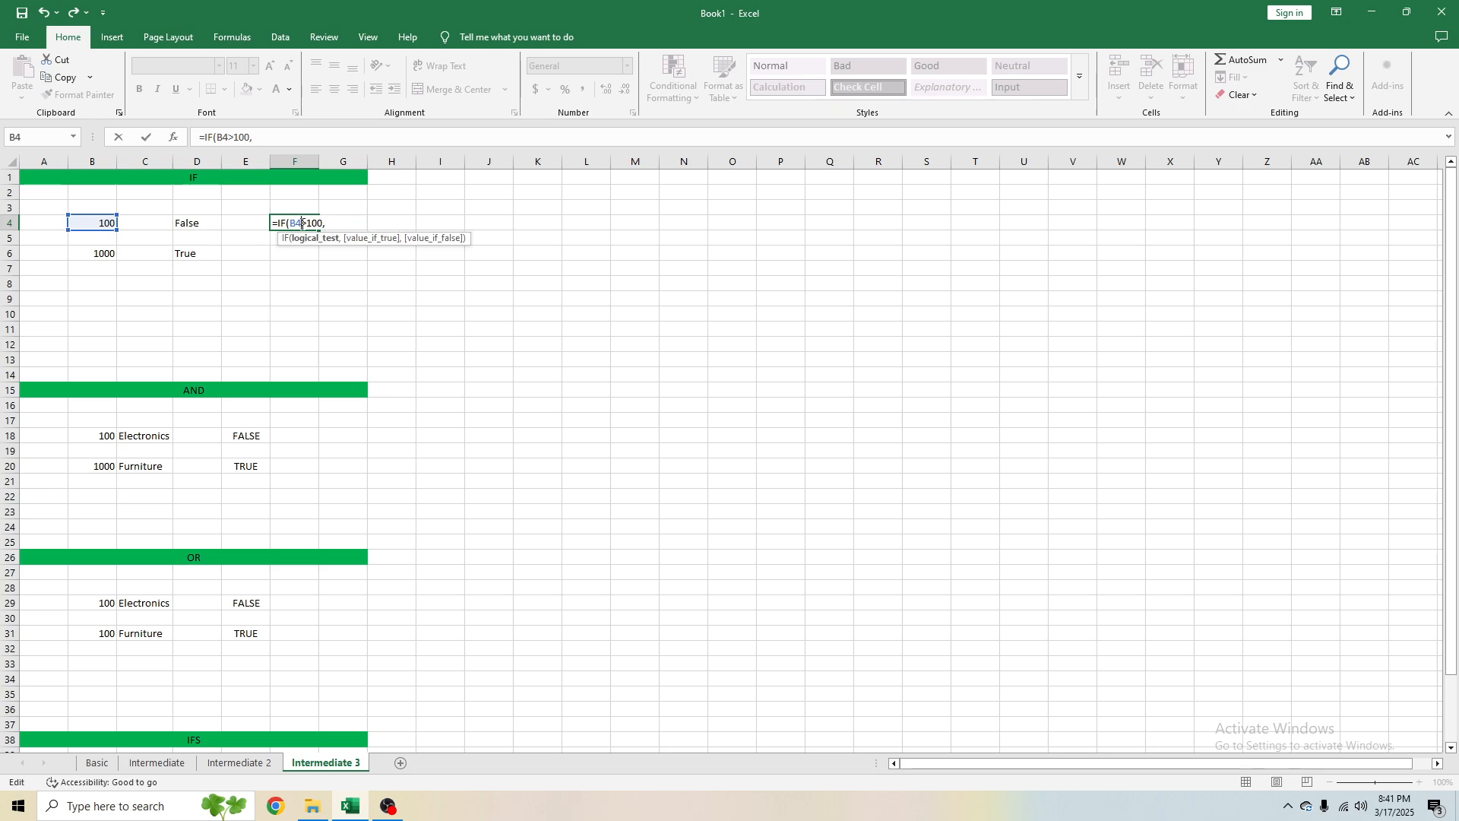
text(=)
key(BackSpace)
key(Right)
text(=)
click(331, 223)
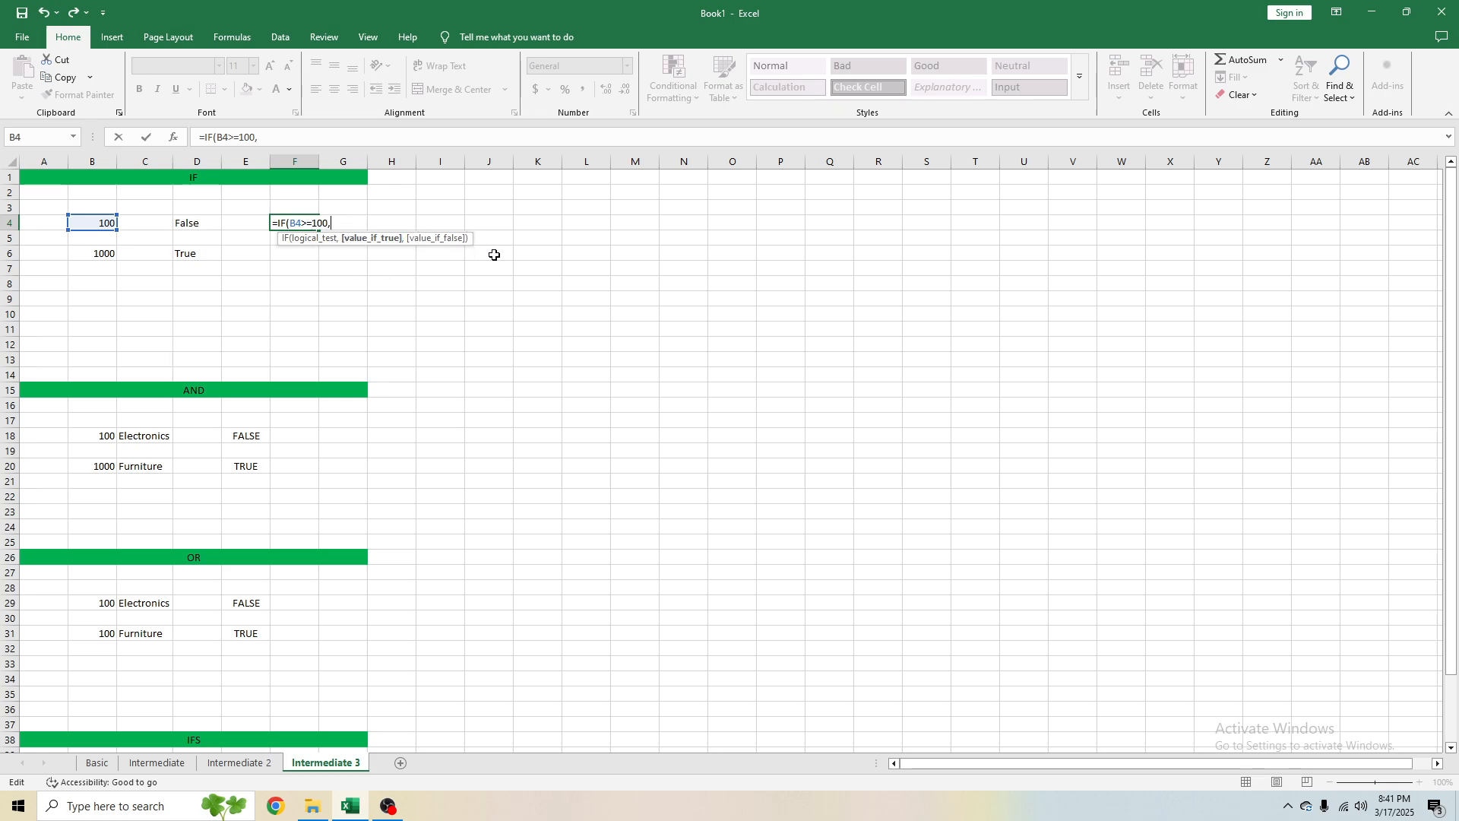
Step: Complete the F4 formula so it returns 1 when the test is true and "False" otherwise
text("t)
text(,)
text(0)
key(BackSpace)
text("False)
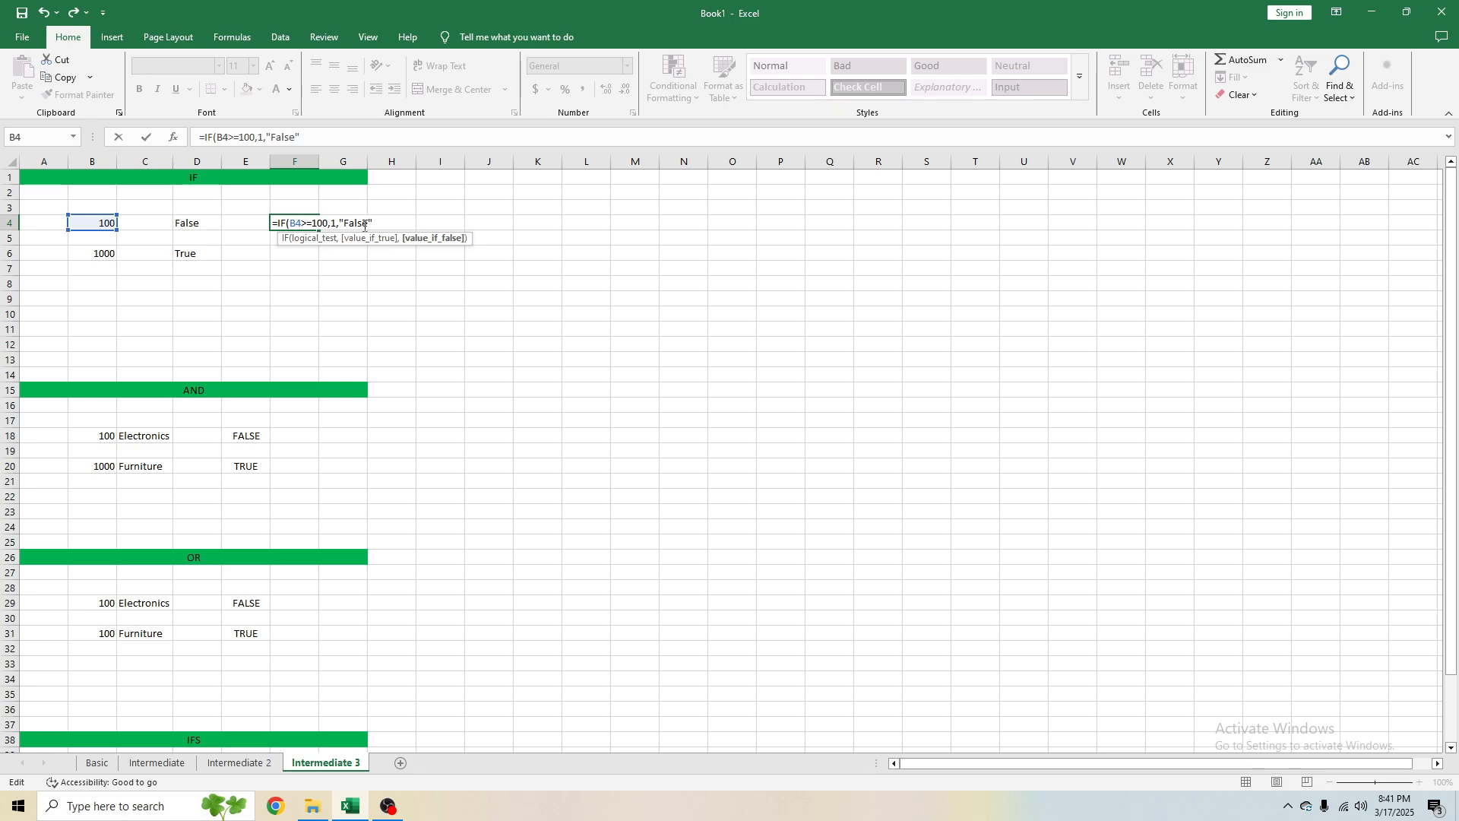
text("))
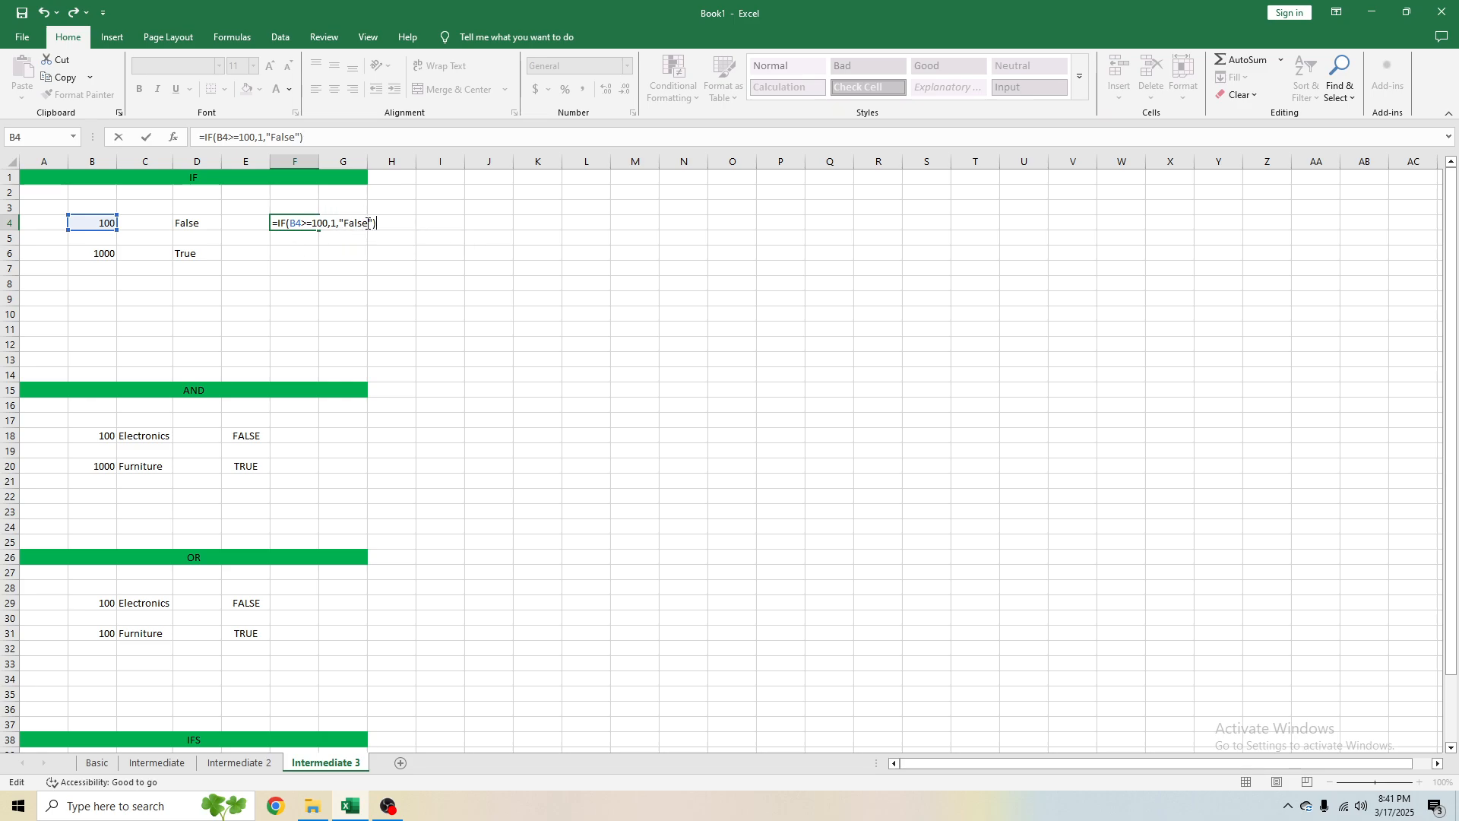
key(Return)
Step: Review the arguments of the F4 formula and compare them with the value in B4
click(311, 226)
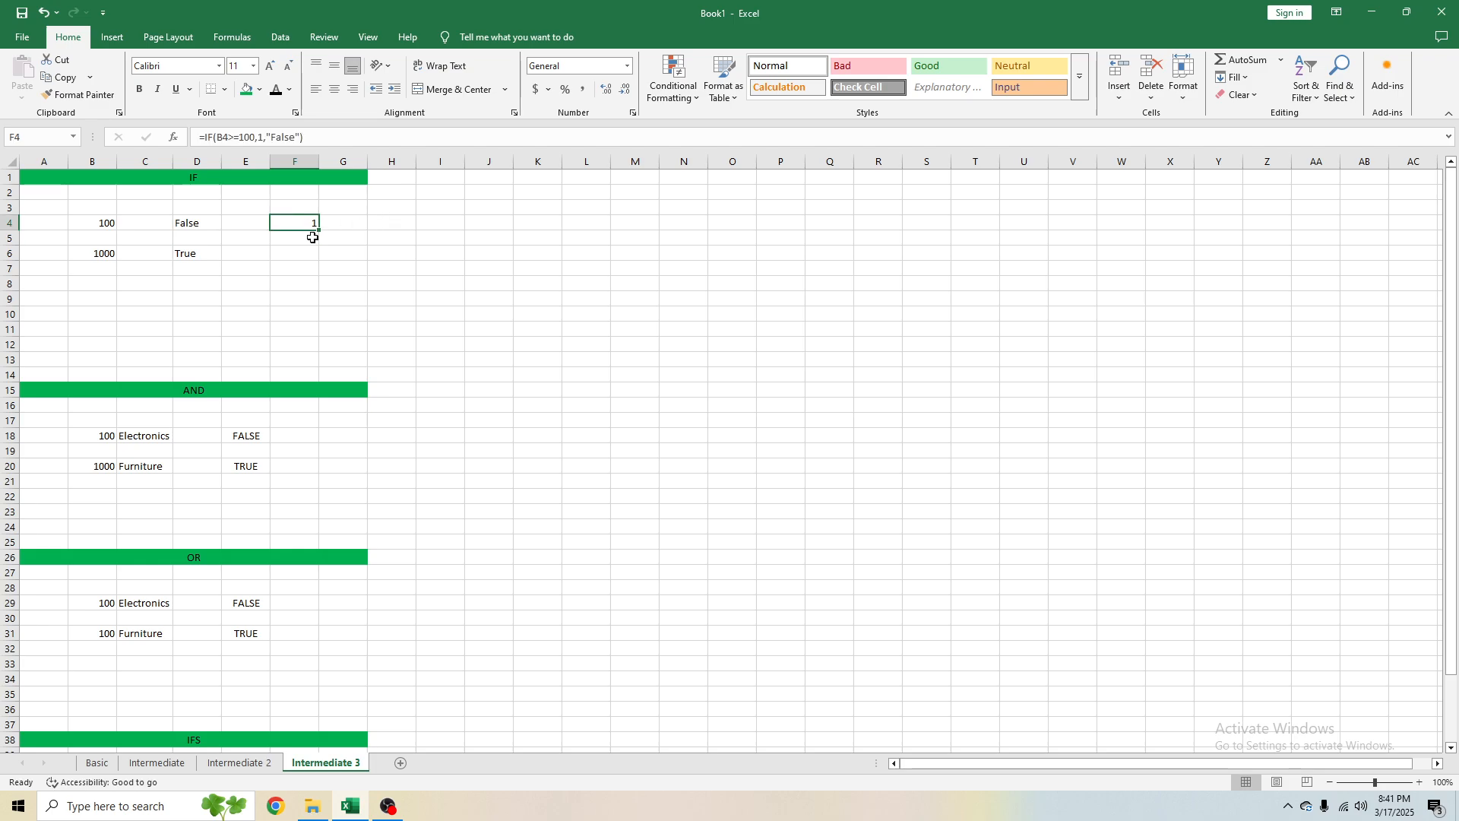
click(238, 138)
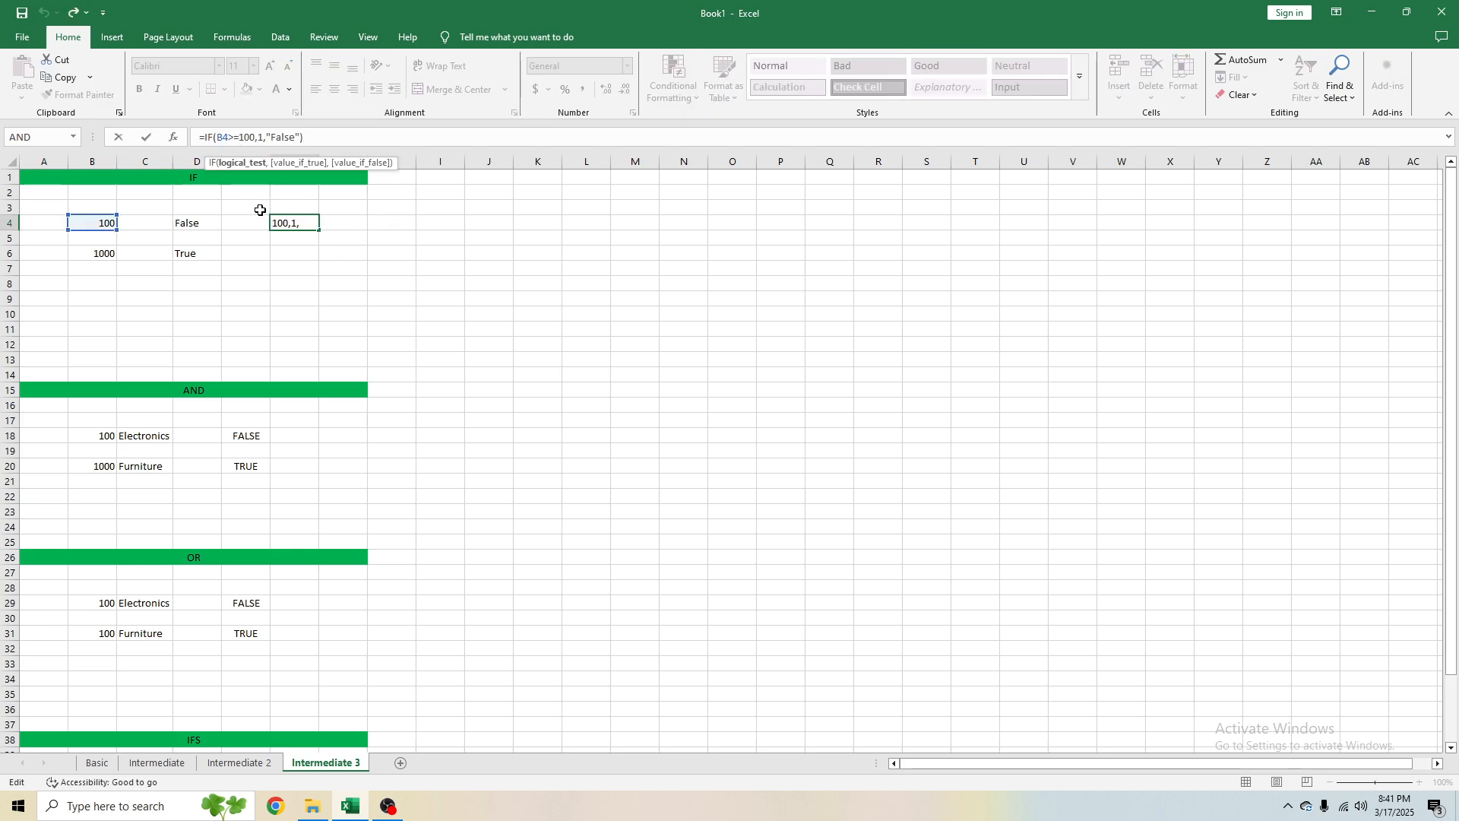
click(245, 236)
key(Escape)
click(106, 225)
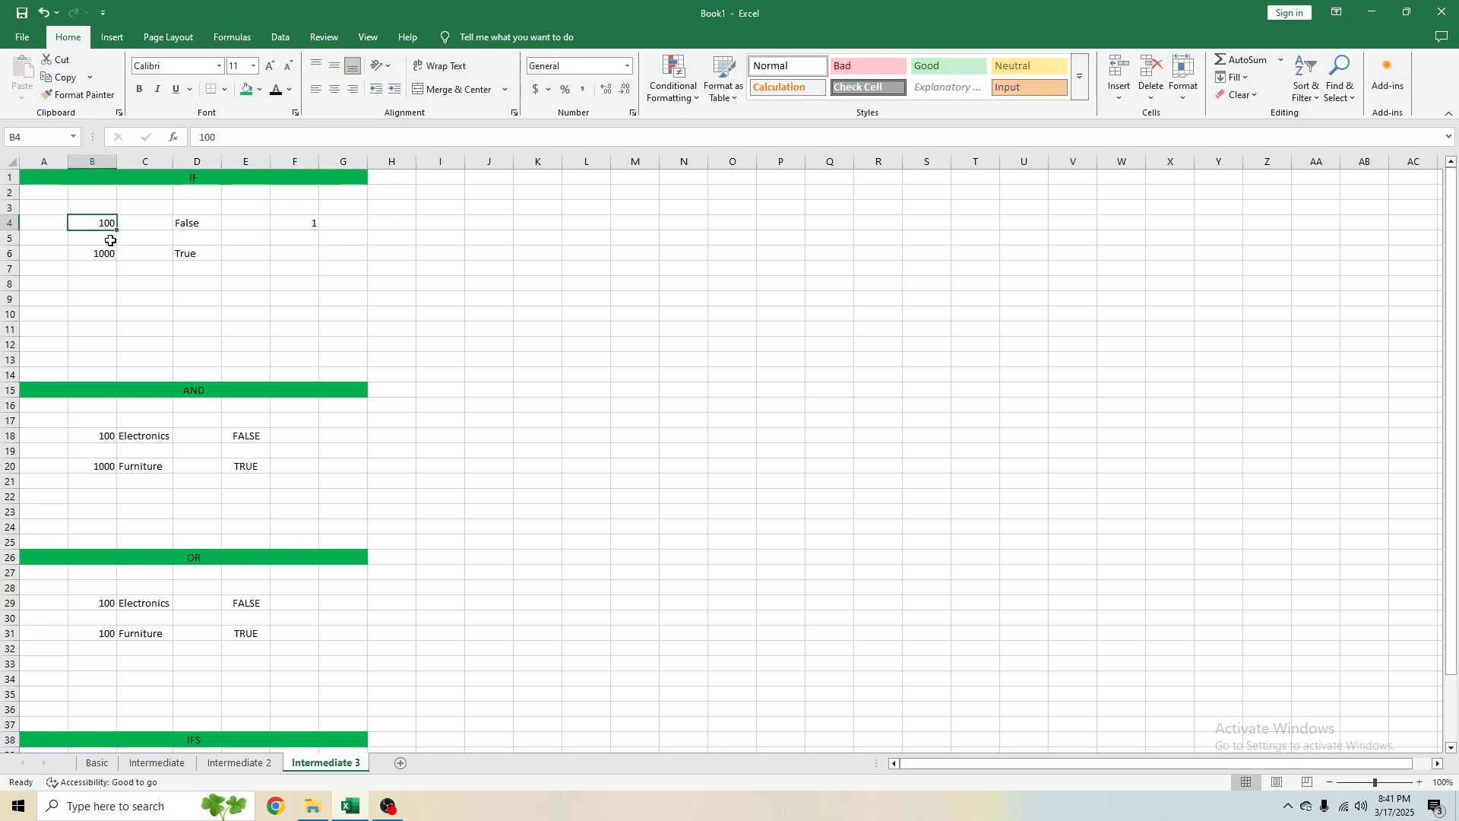
click(286, 222)
double_click(286, 222)
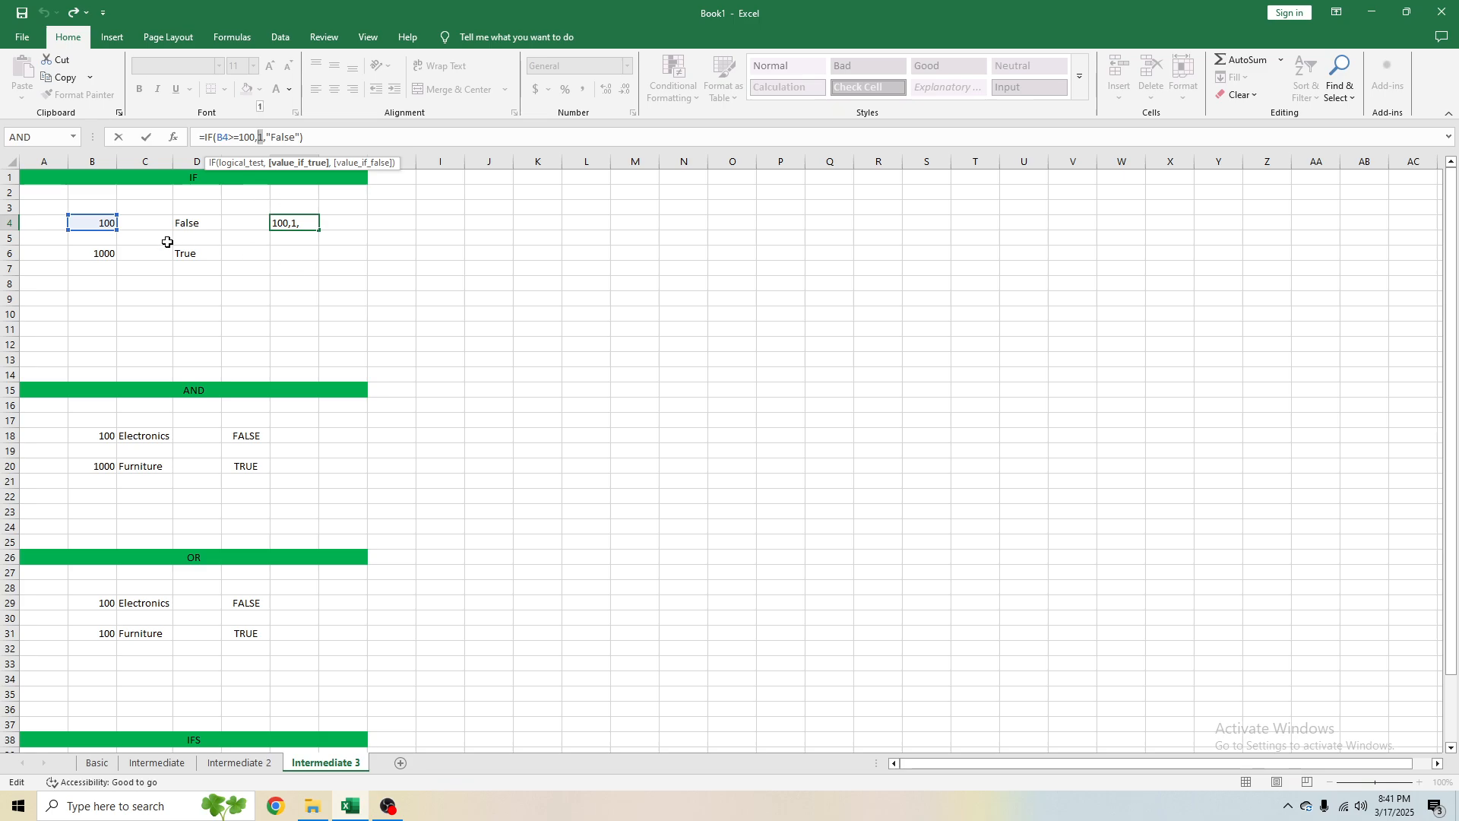
key(Escape)
Step: Change the F4 formula's comparison to strictly greater than, so that it reads =IF(B4>100,1,"False")
click(242, 137)
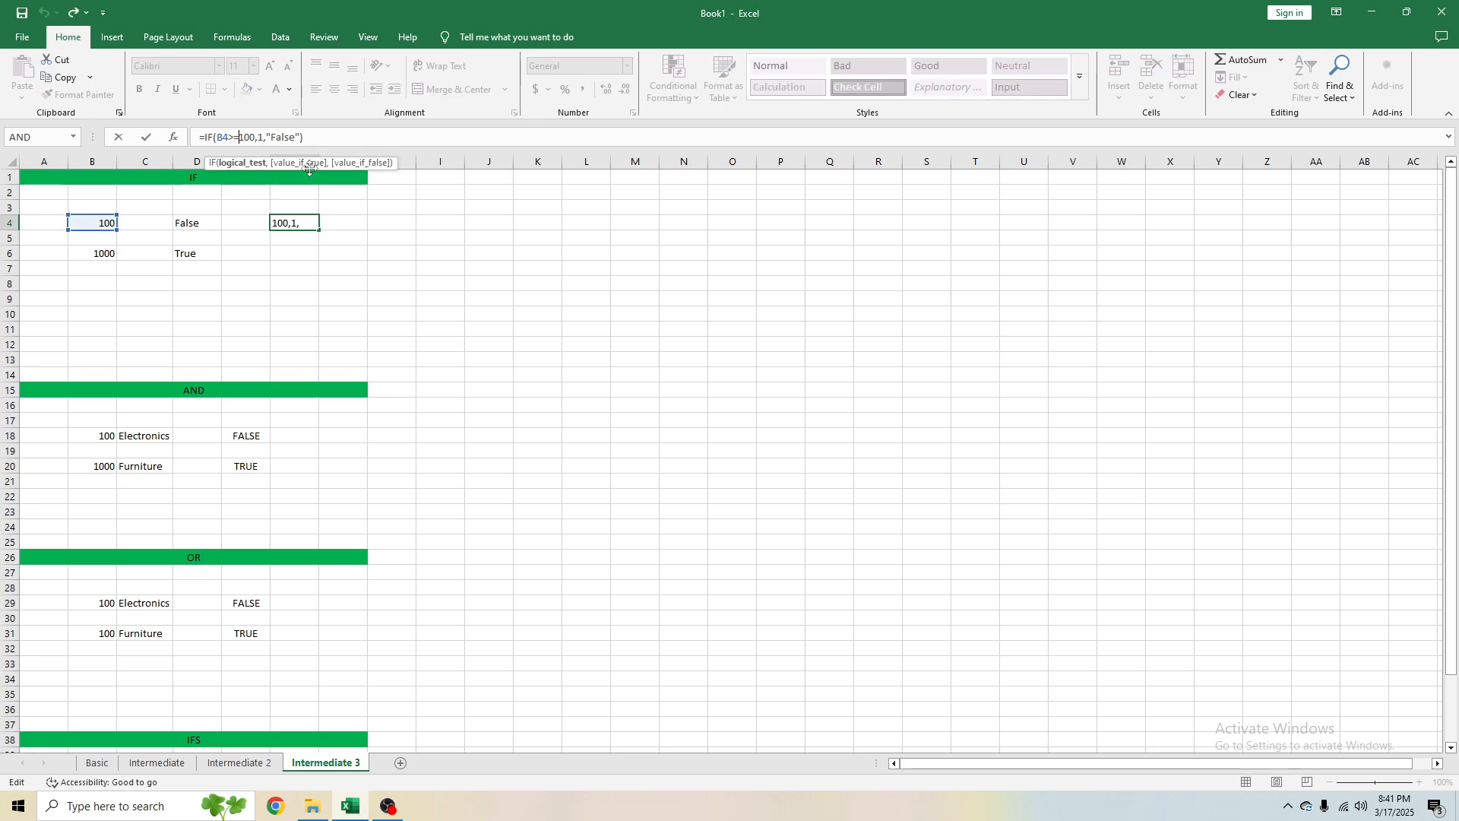
key(BackSpace)
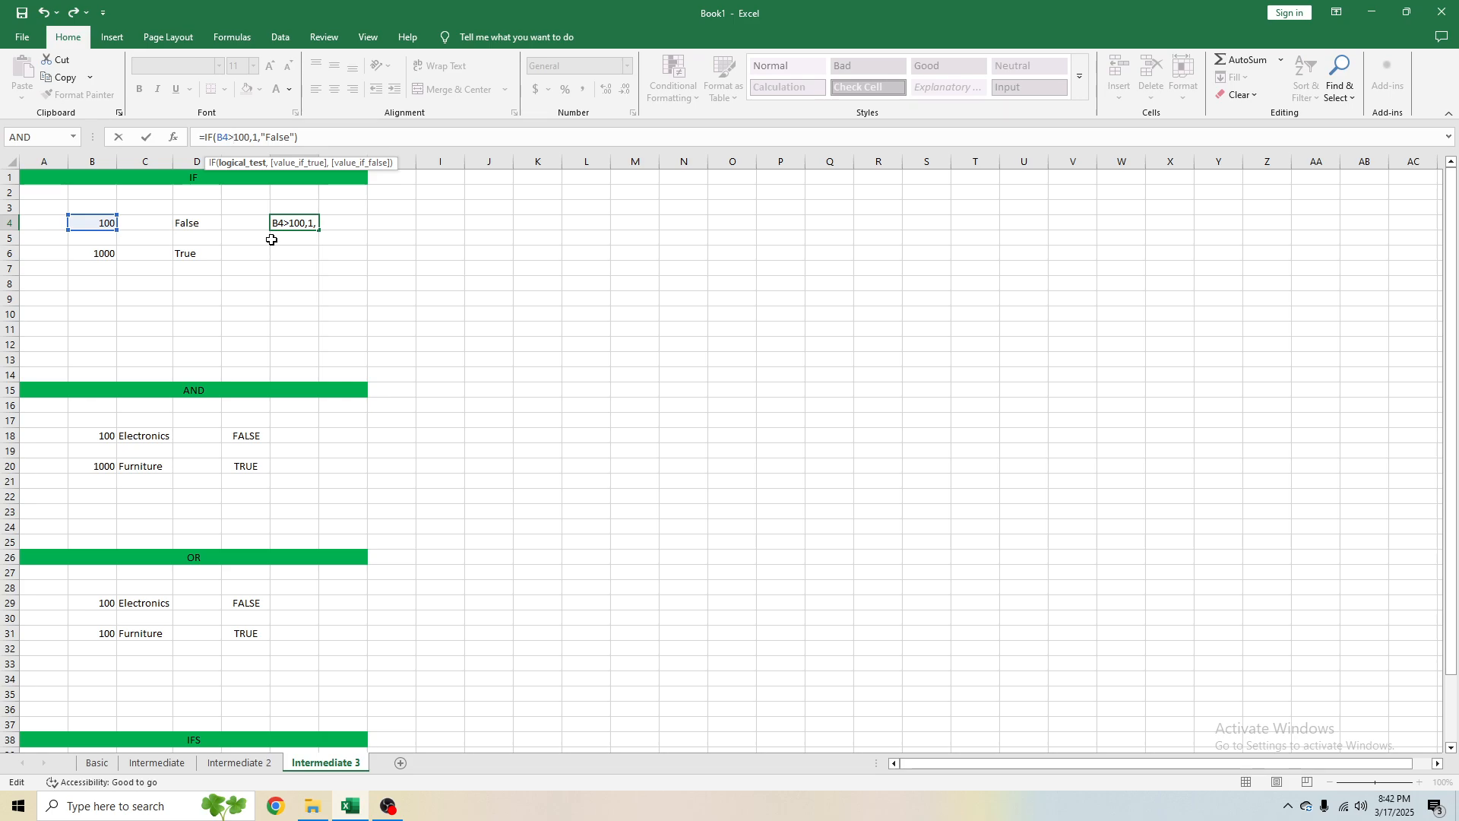
key(Return)
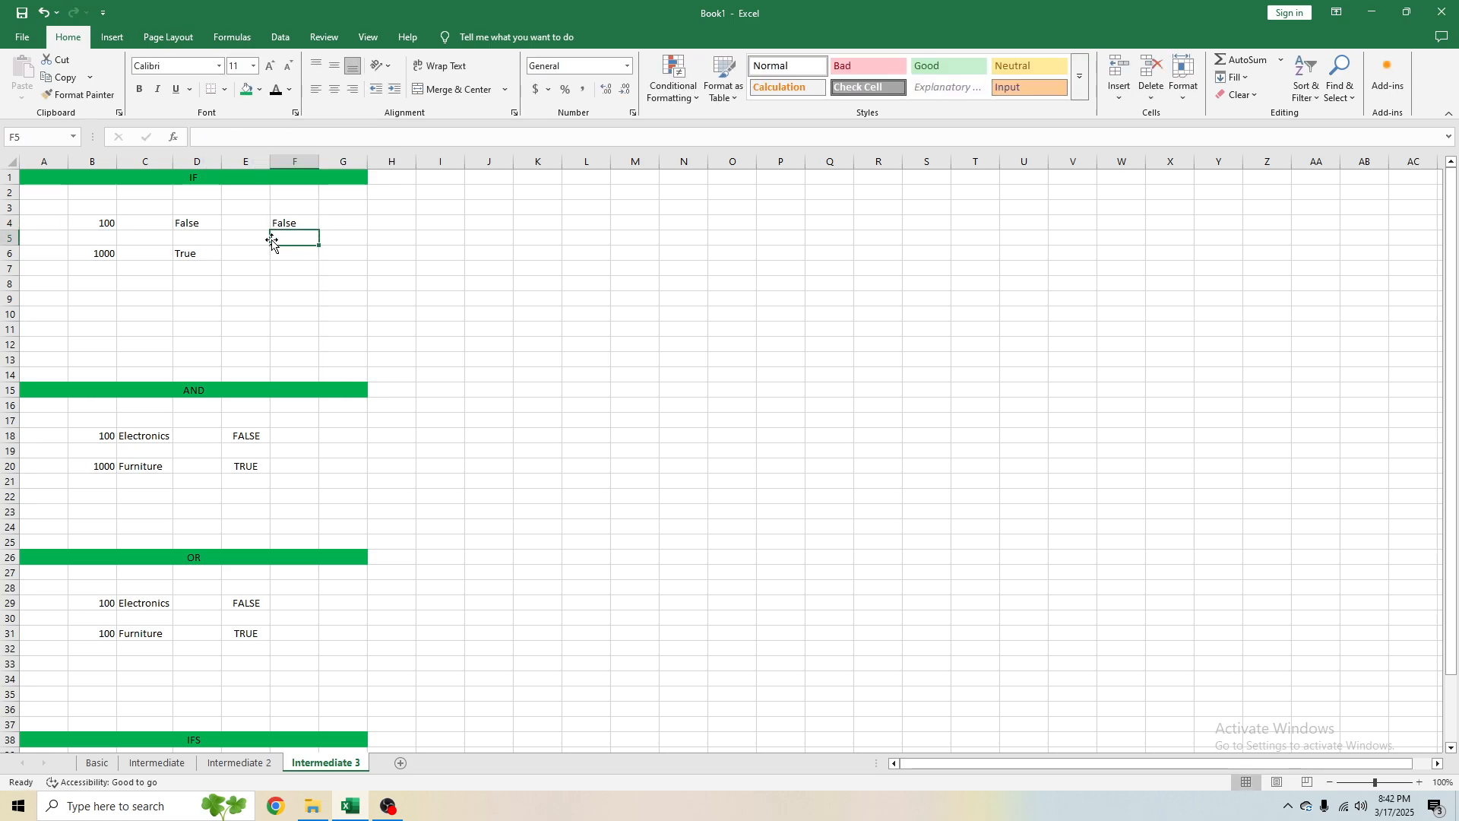
Step: Copy the IF formula from F4 into F6 and open the copy to check its references
click(287, 221)
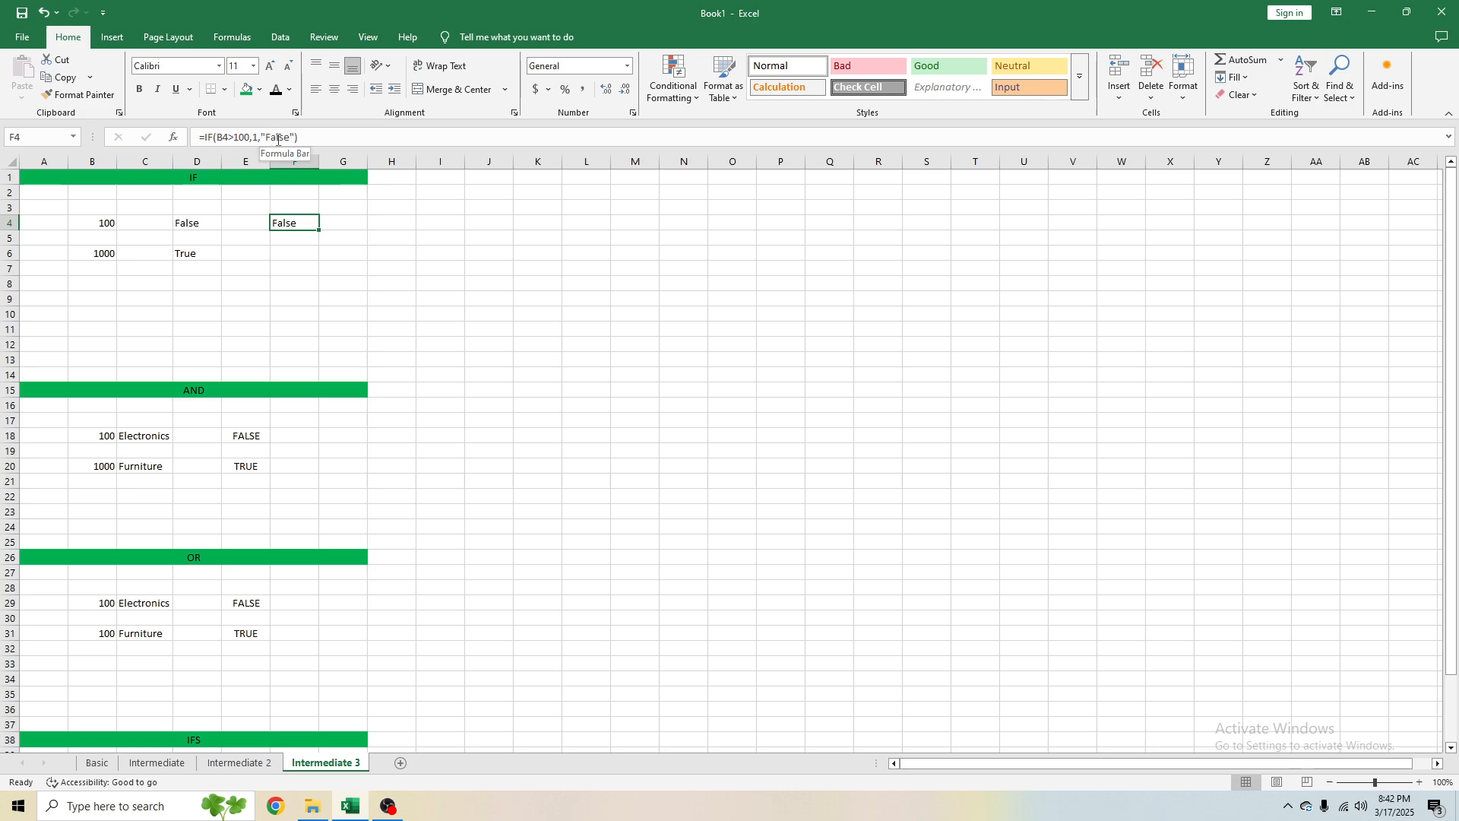
key(ctrl+c)
click(296, 251)
key(ctrl+v)
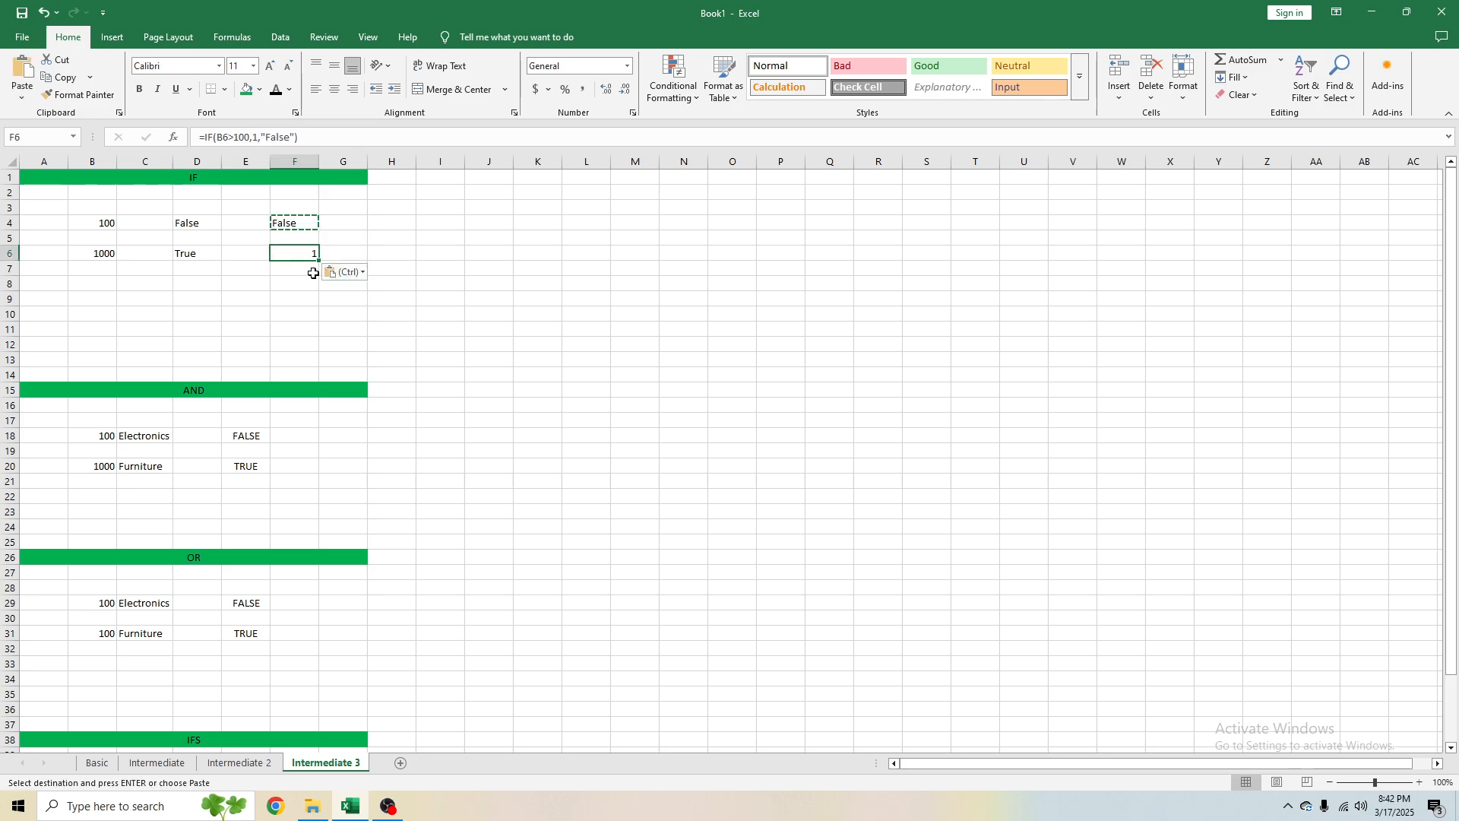
key(Escape)
key(F2)
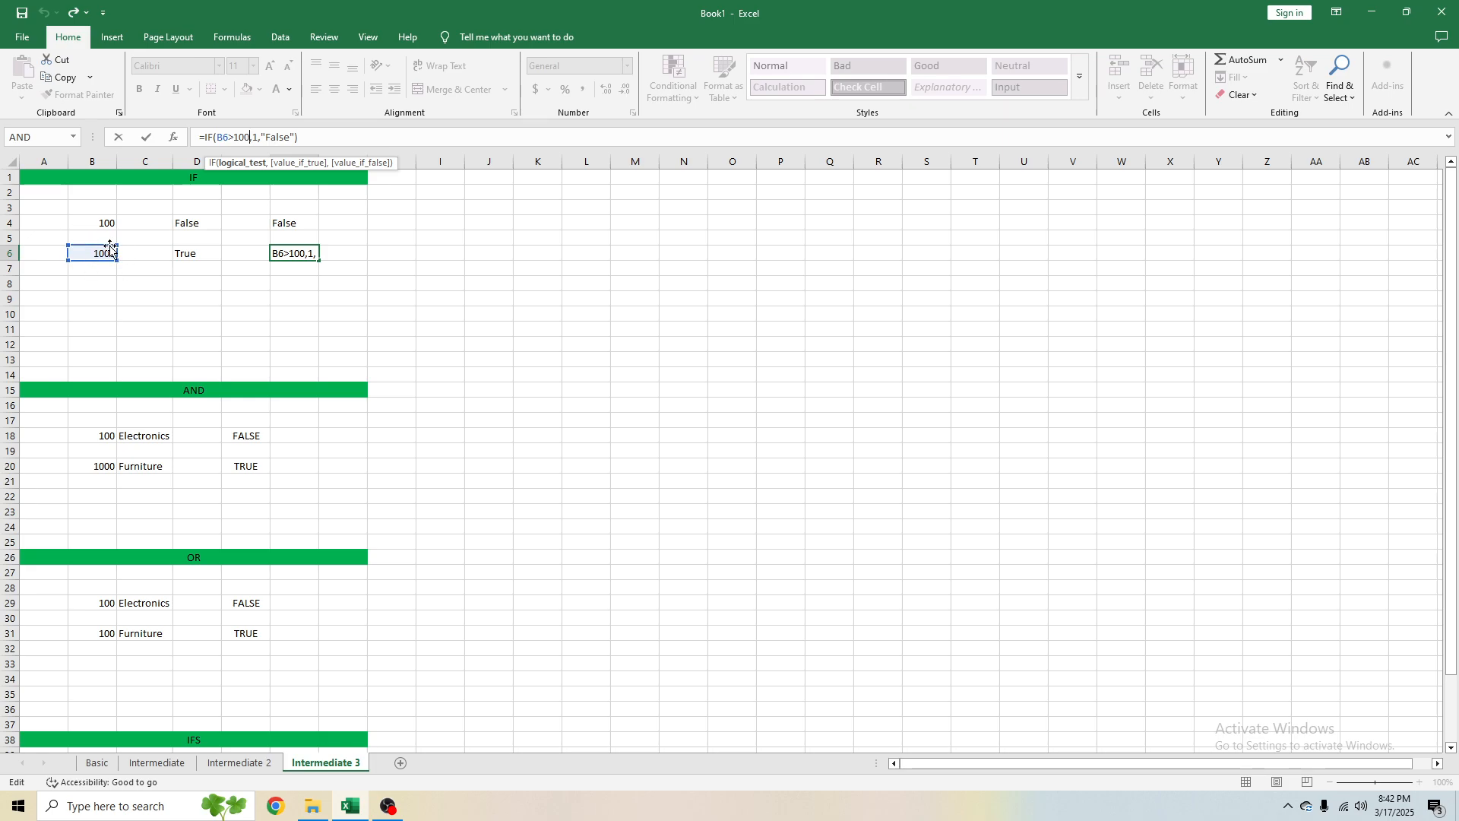
Step: Change the F6 formula's value-if-true to "True", then compare the F4 and F6 formulas with the amounts in B4 and B6
click(258, 138)
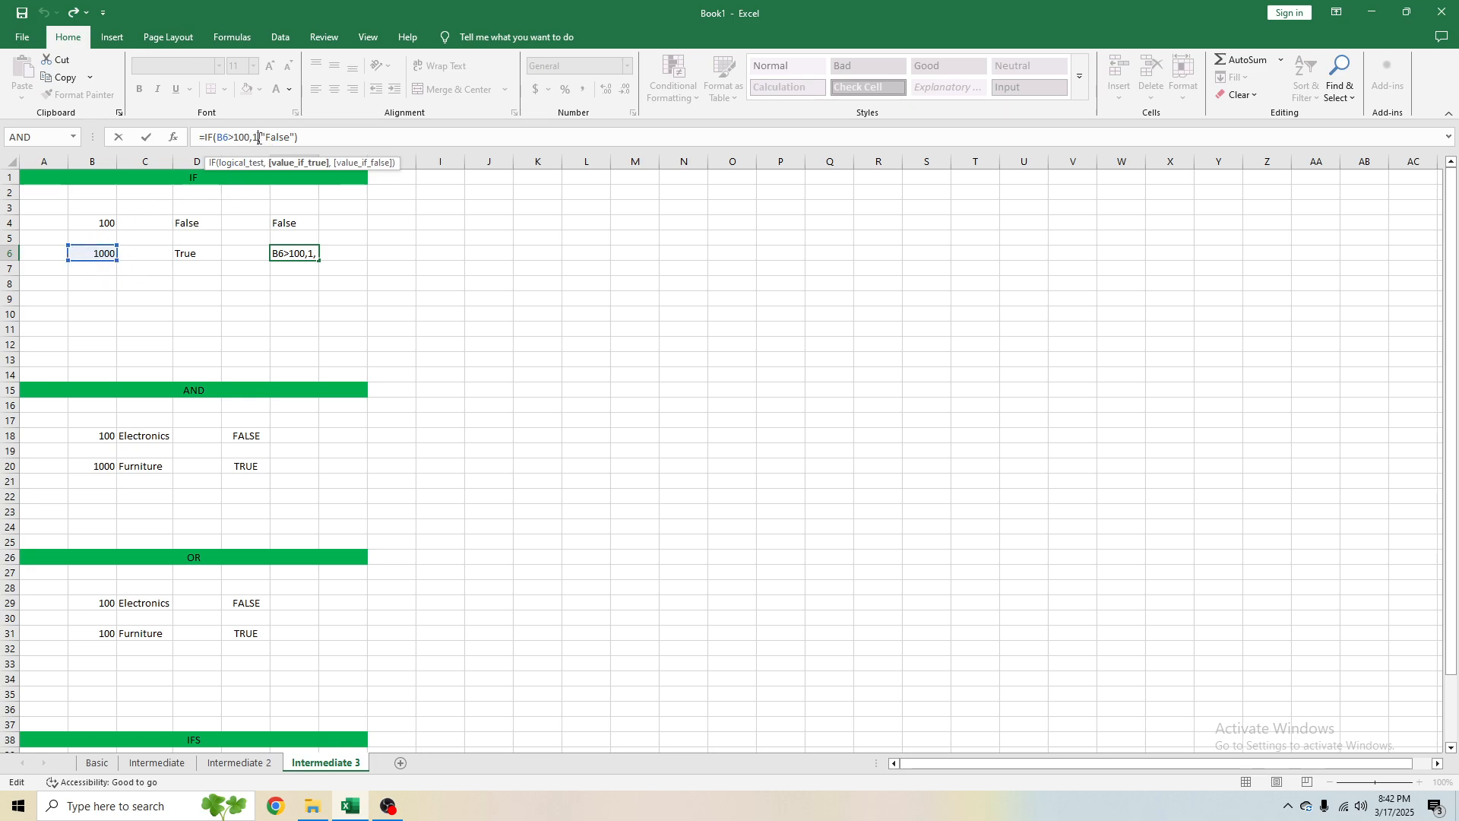
text(")
key(BackSpace)
key(BackSpace)
text("True")
key(Return)
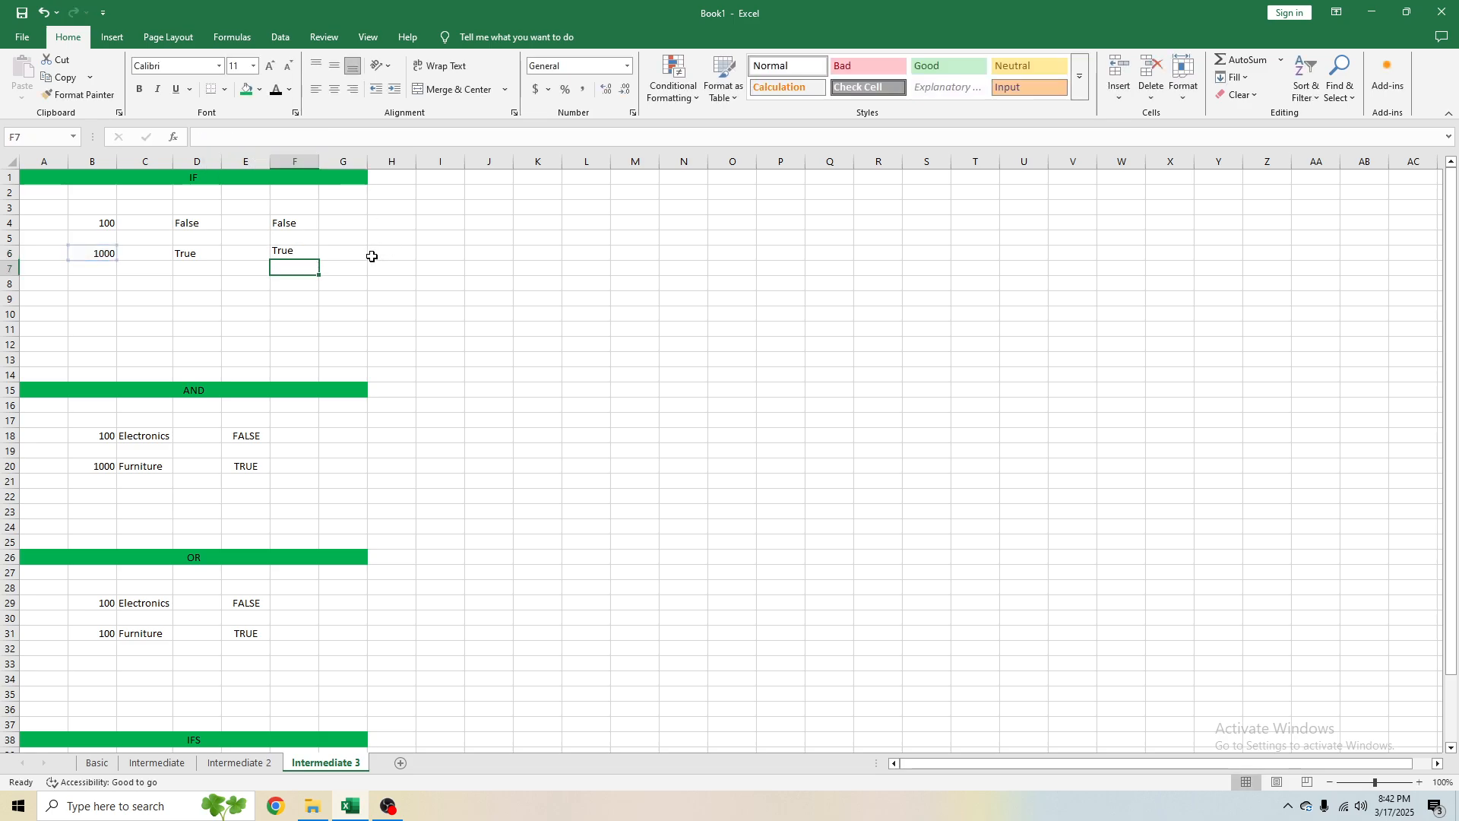
click(308, 249)
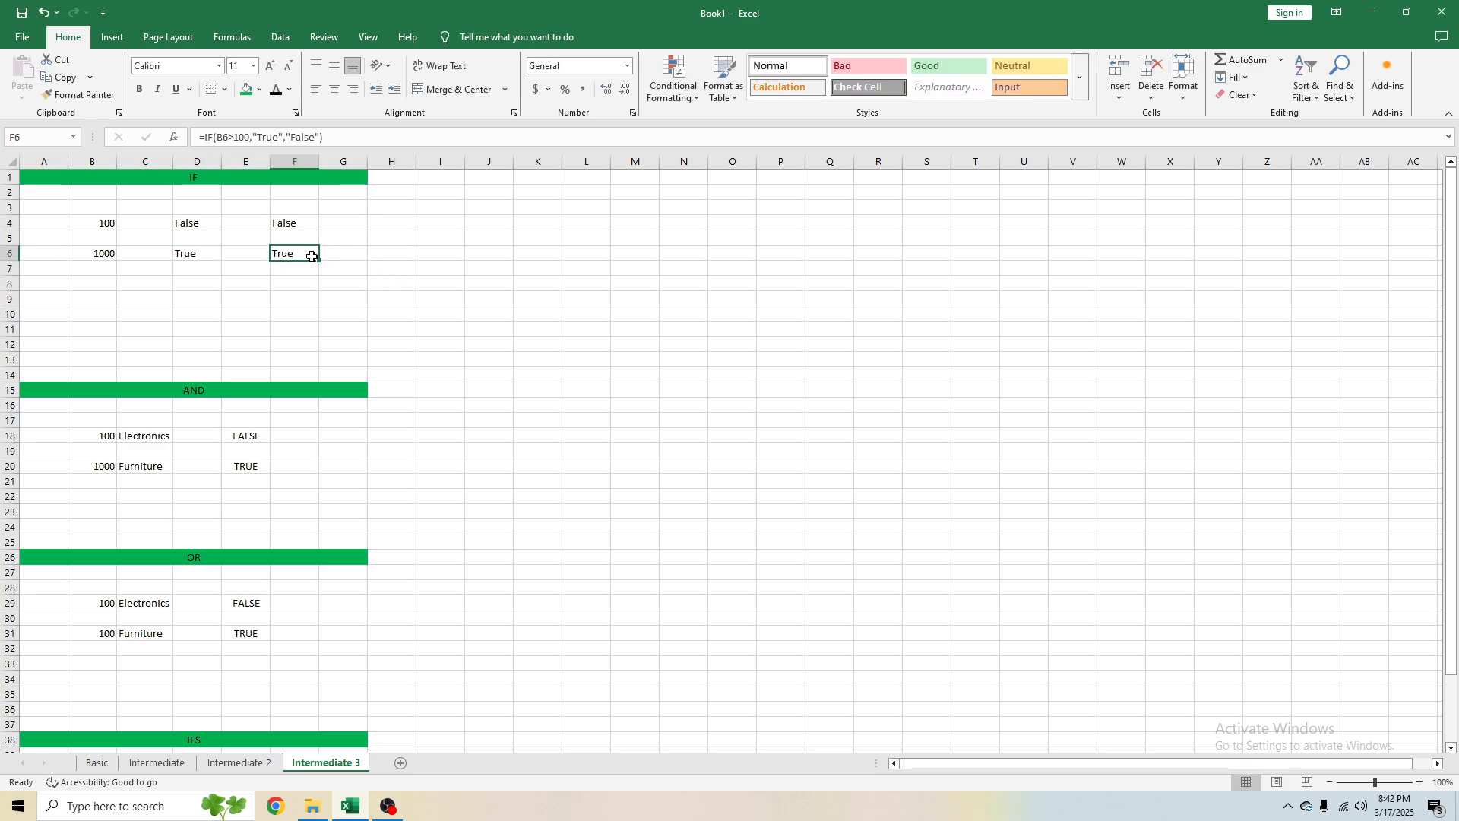
click(105, 261)
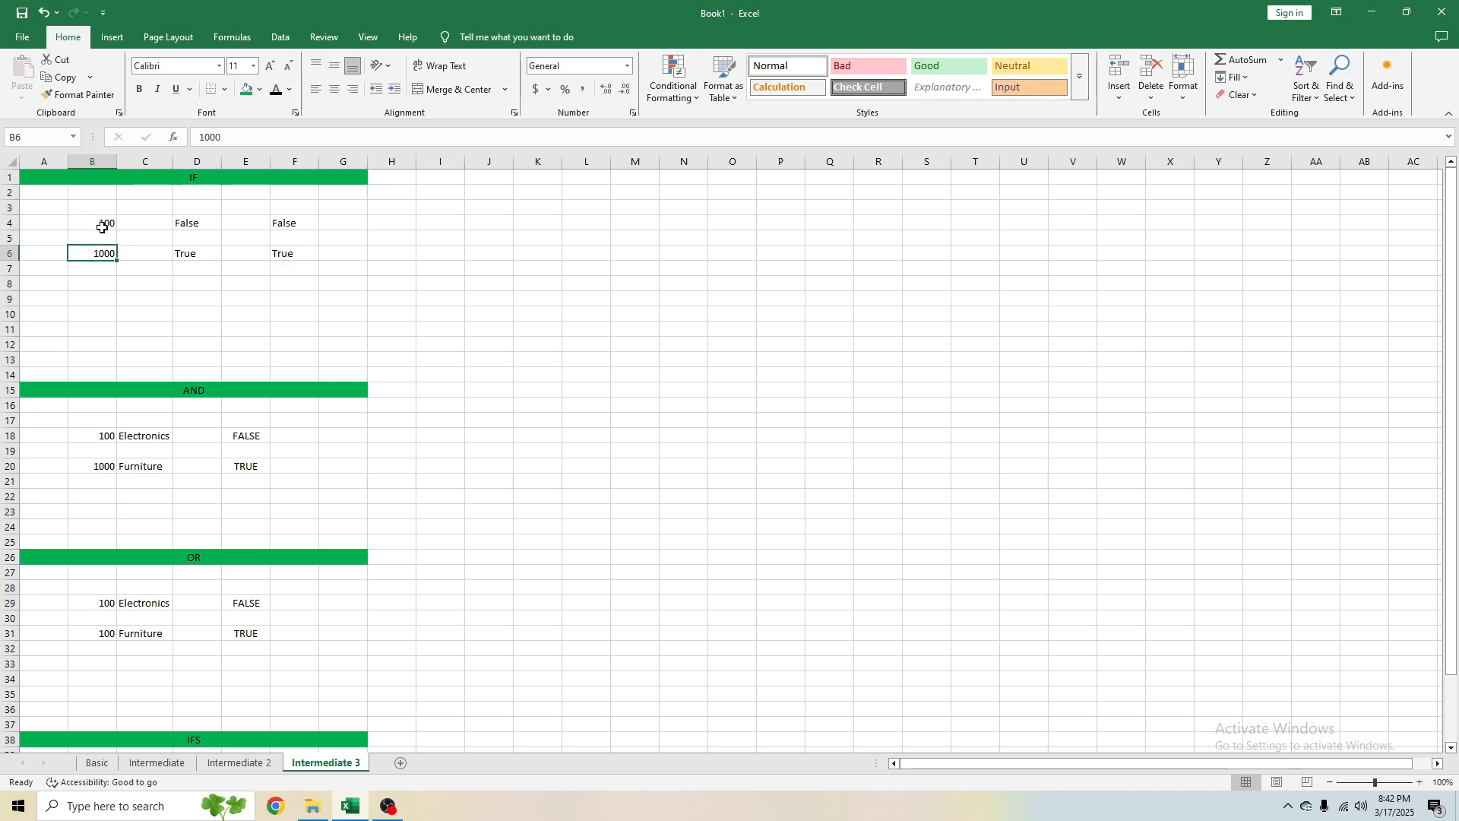
click(102, 227)
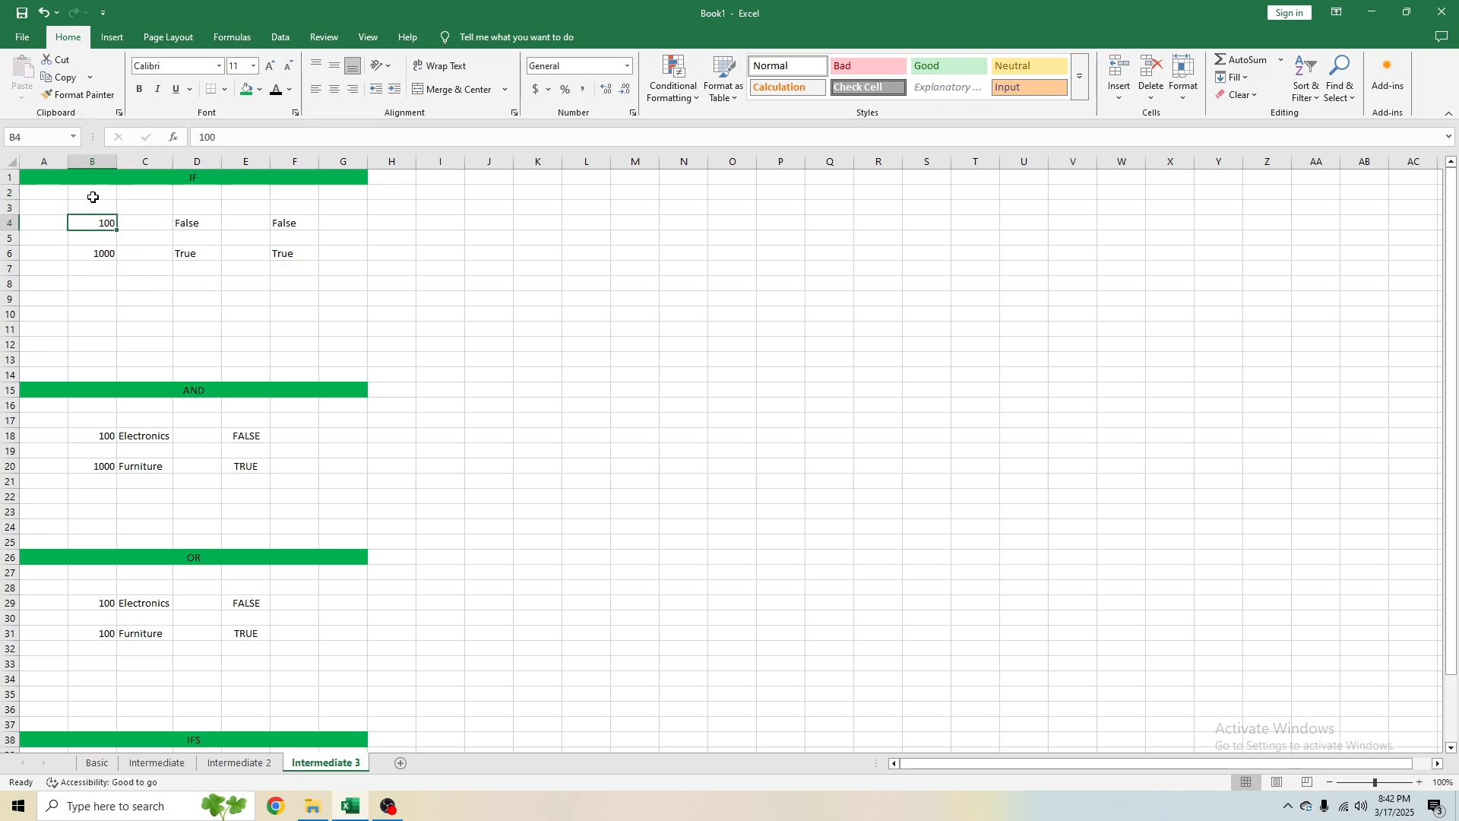
click(295, 225)
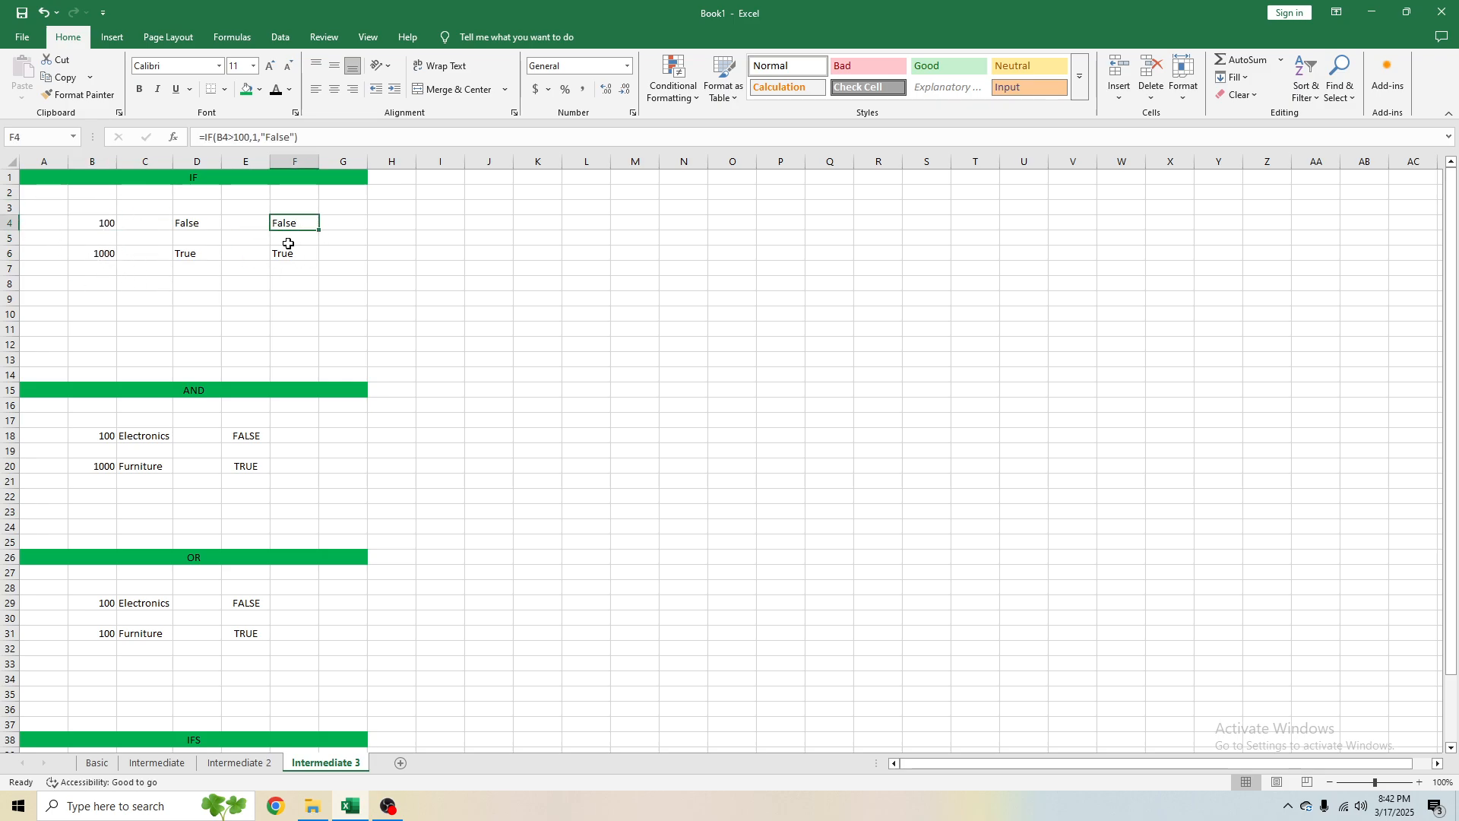
click(295, 253)
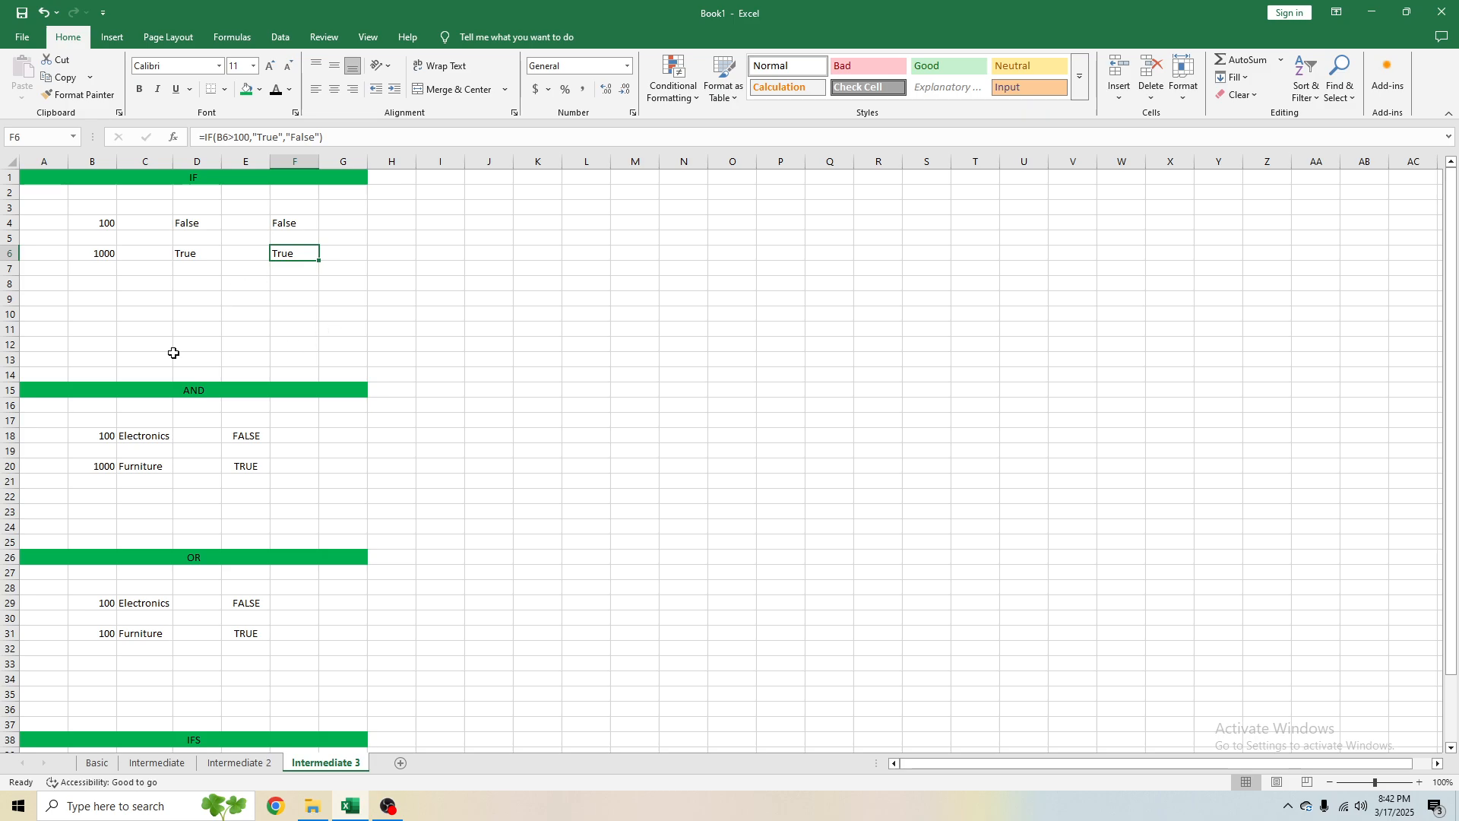
Step: Examine the AND section's amounts and categories in rows 18 and 20 and the existing formula in E18
click(287, 438)
scroll(192, 395, down, 4)
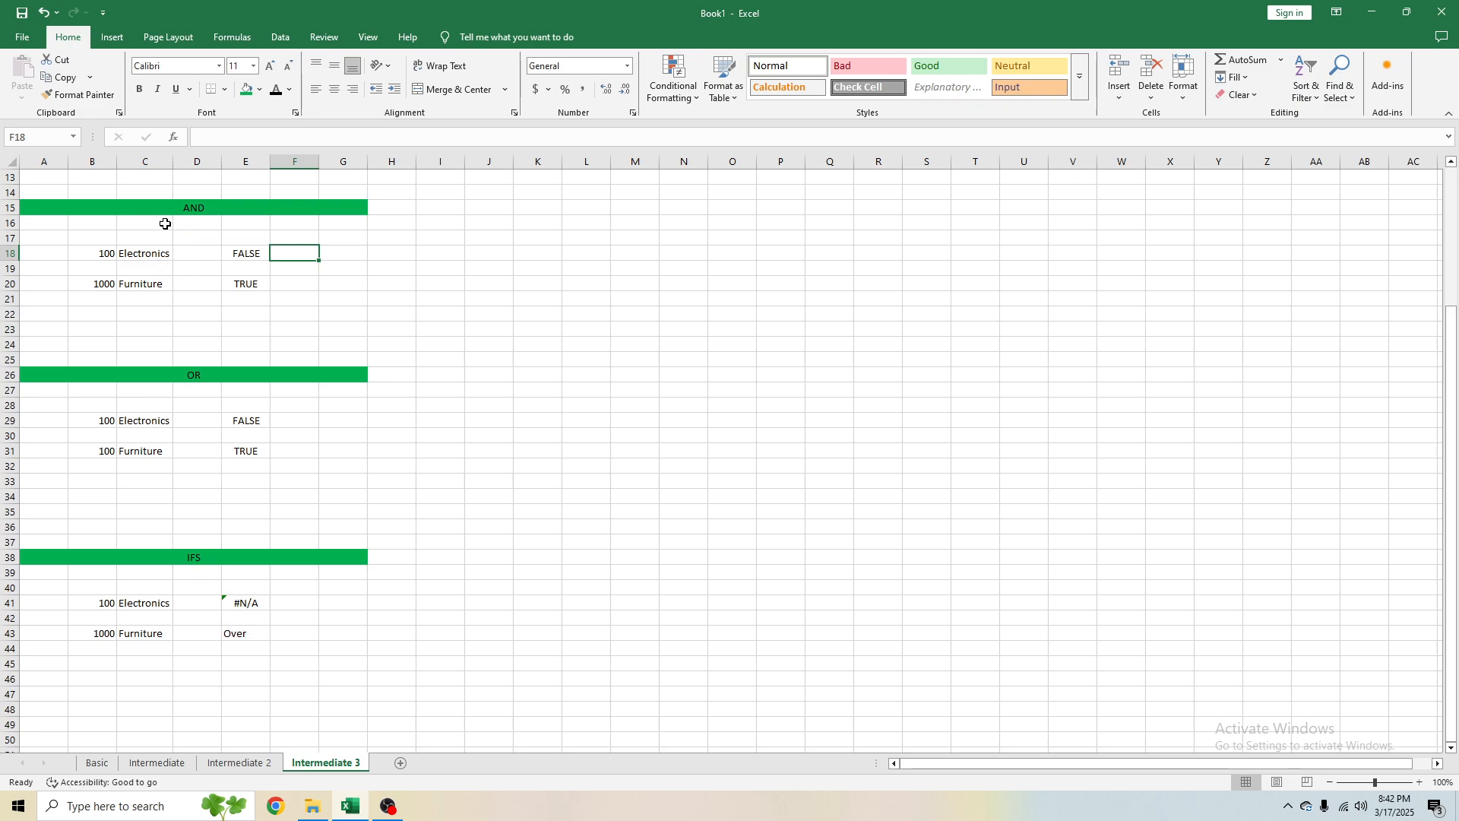
click(234, 257)
click(87, 261)
click(135, 257)
click(100, 256)
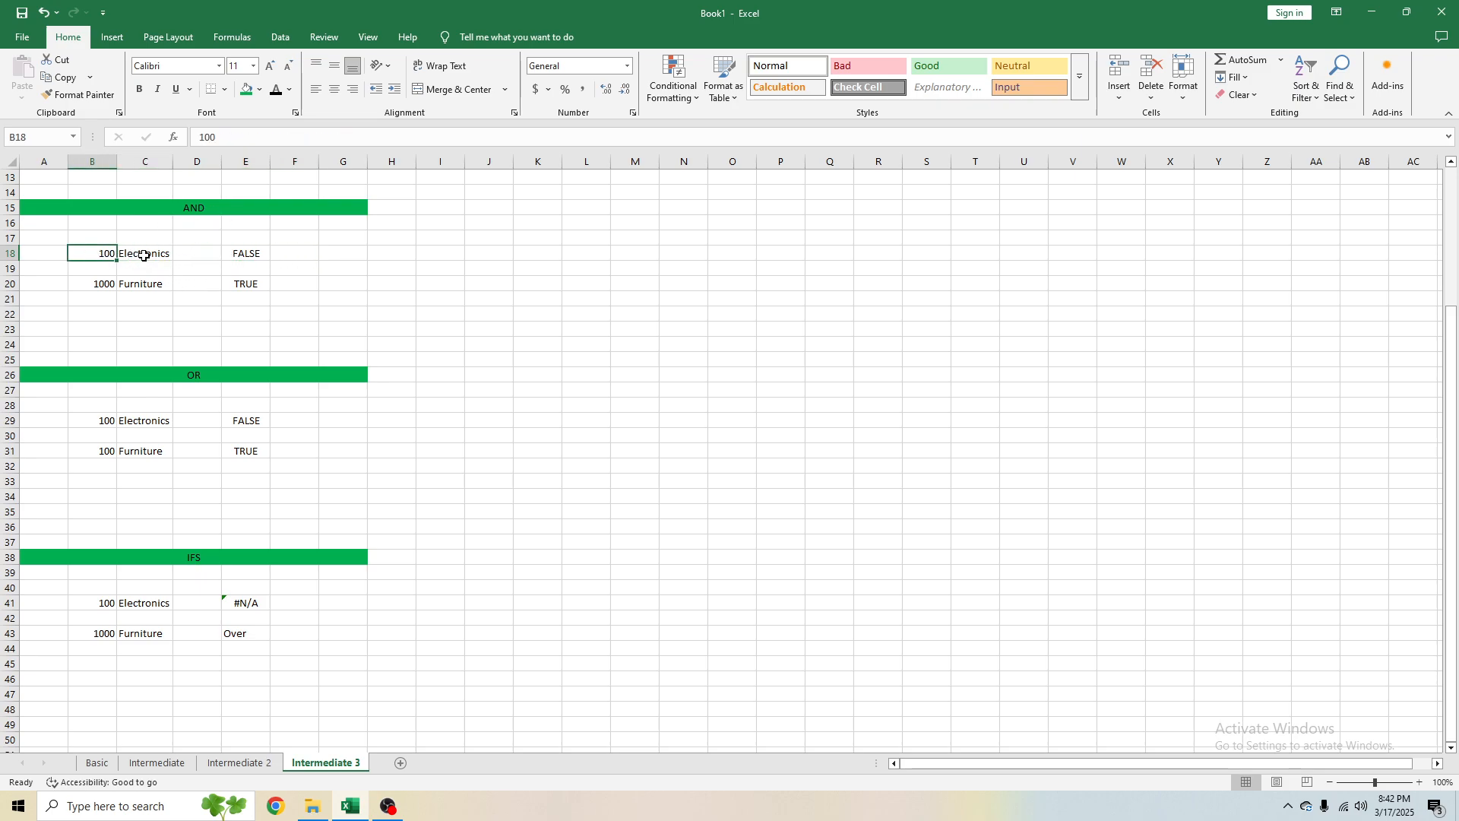
click(141, 256)
click(98, 257)
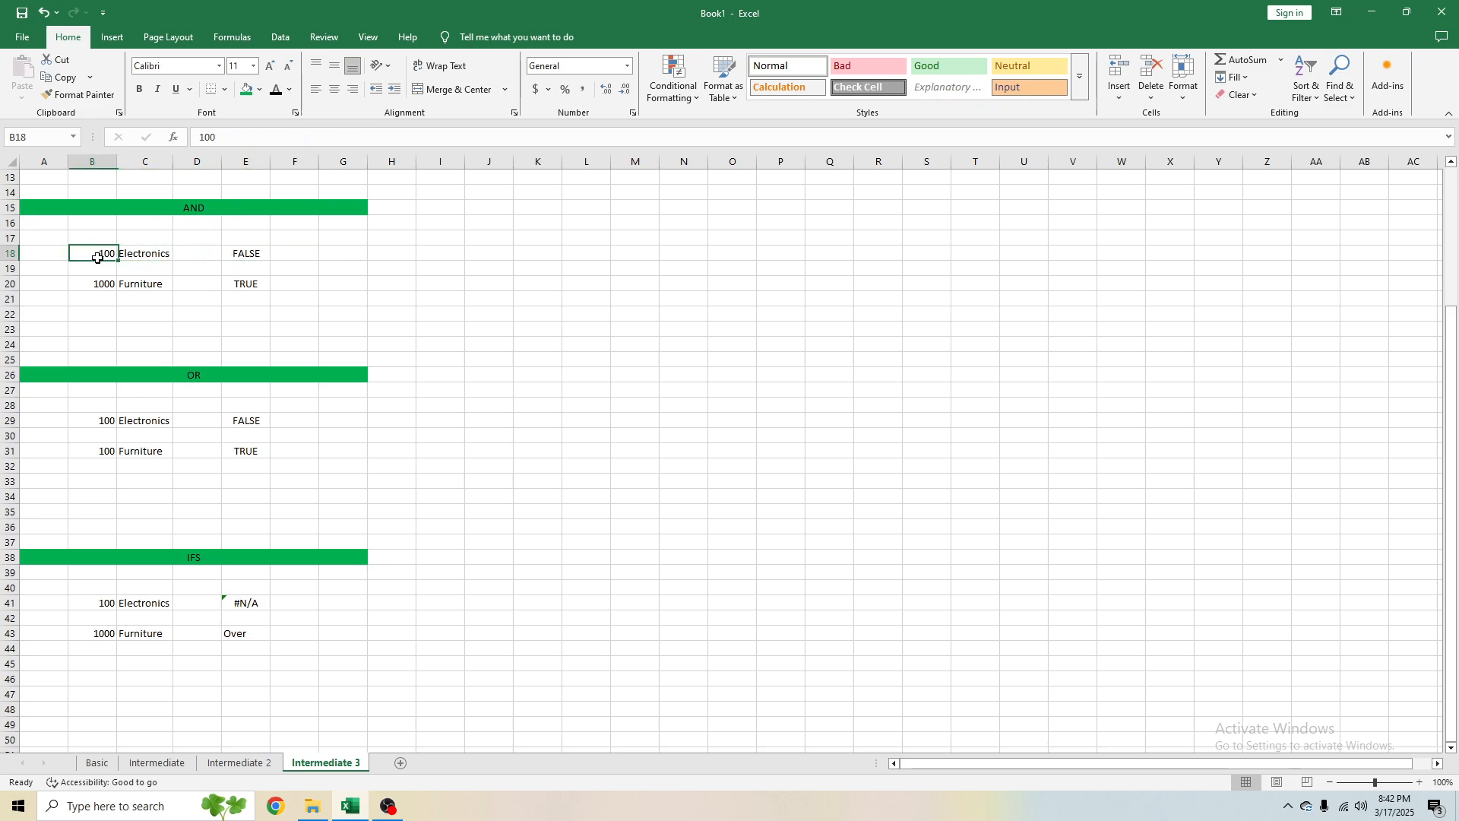
click(141, 251)
click(101, 289)
click(134, 283)
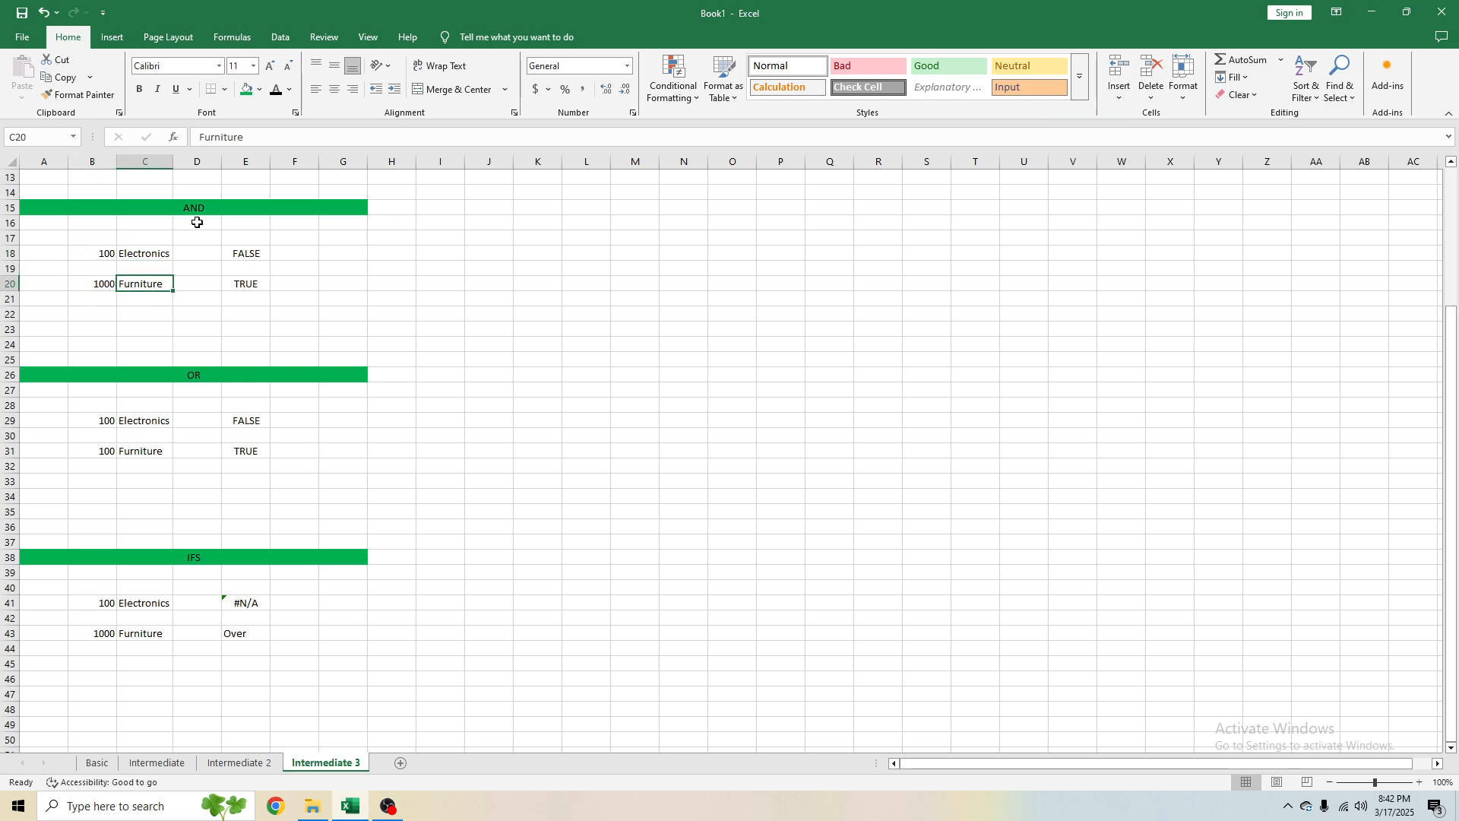
click(258, 257)
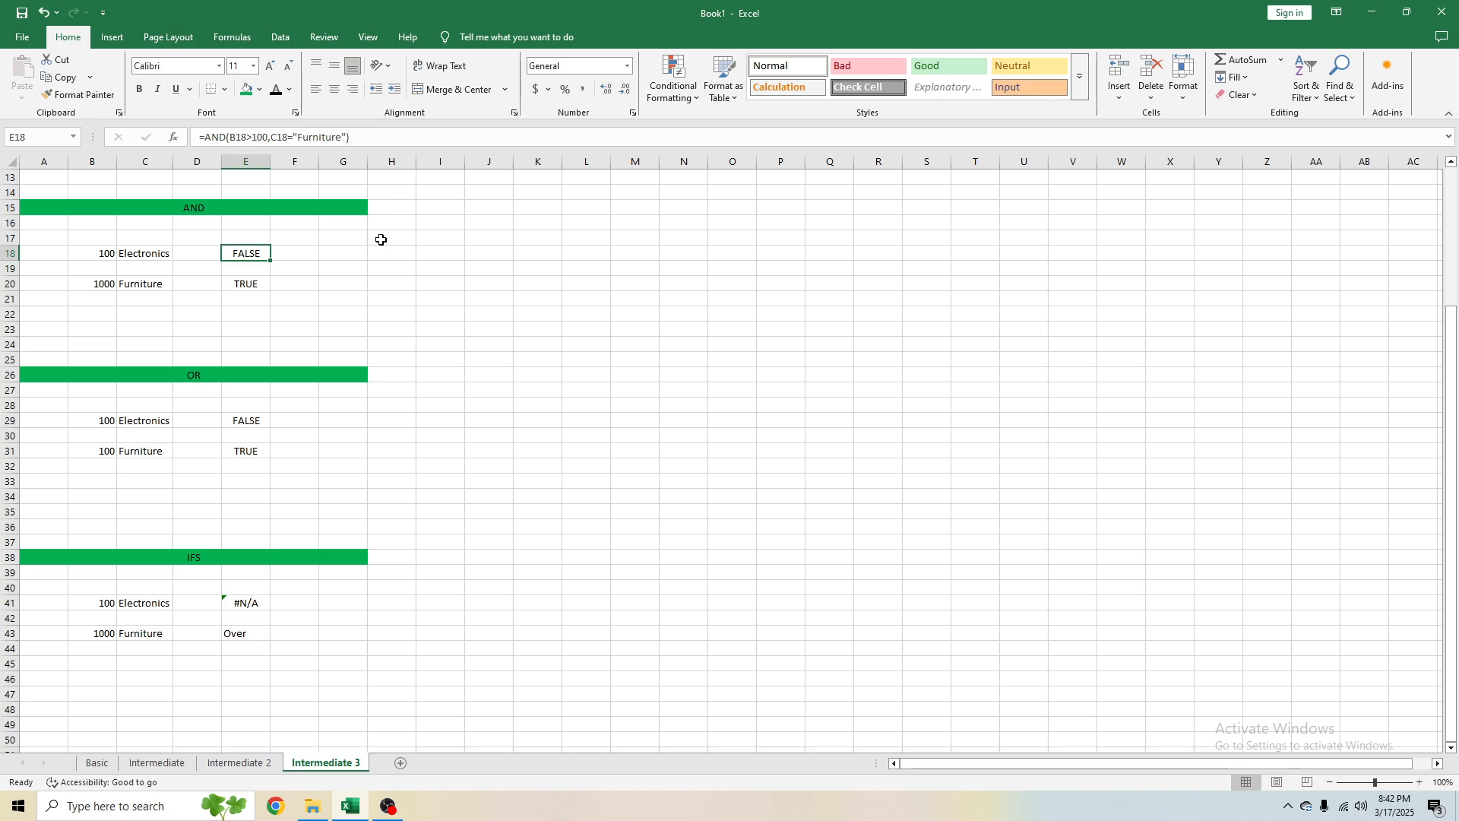
Step: Start an AND formula in F18 with B18>100 as its first condition
key(Right)
text(=)
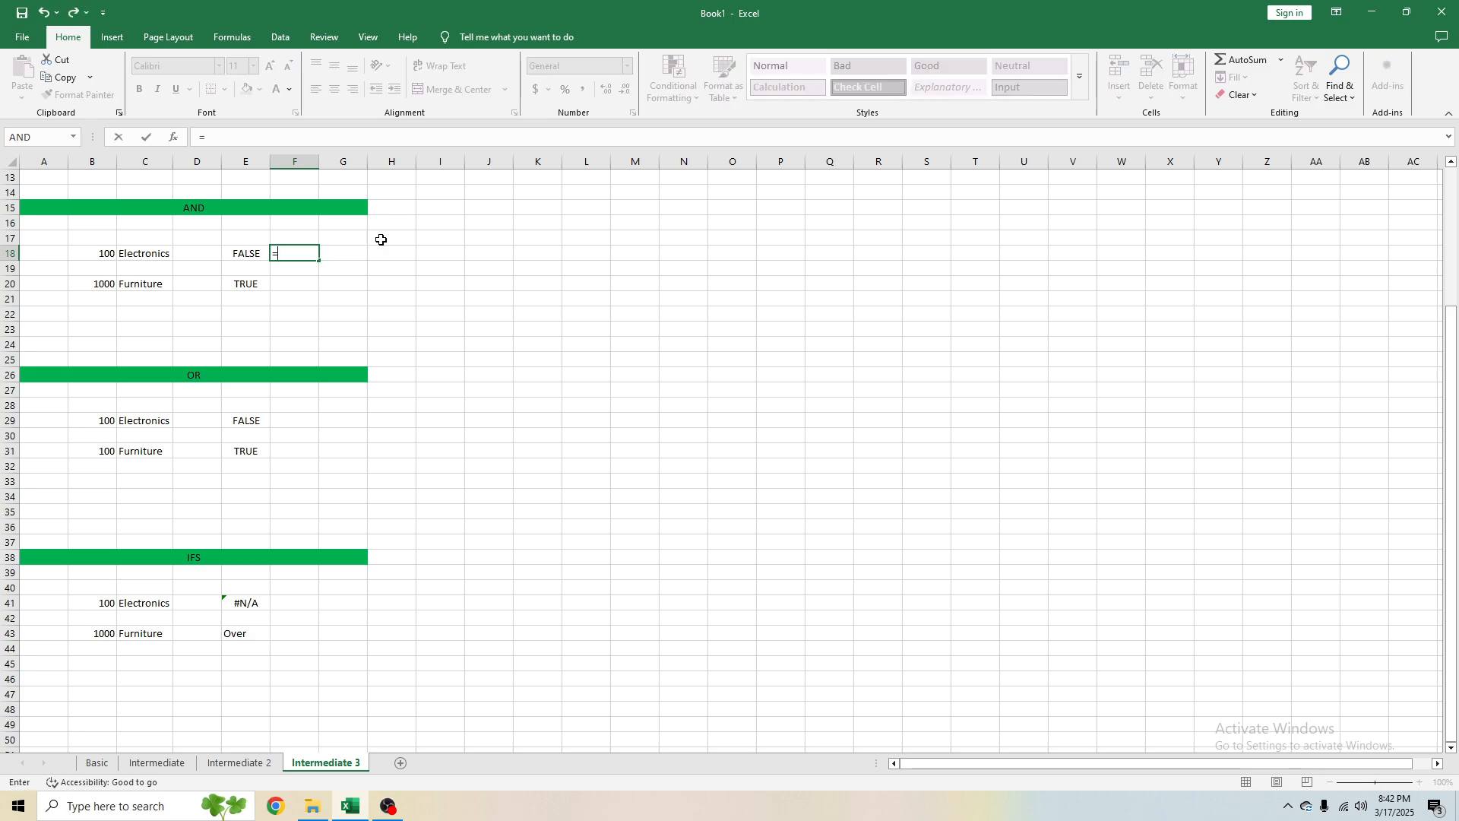
text(and)
key(Tab)
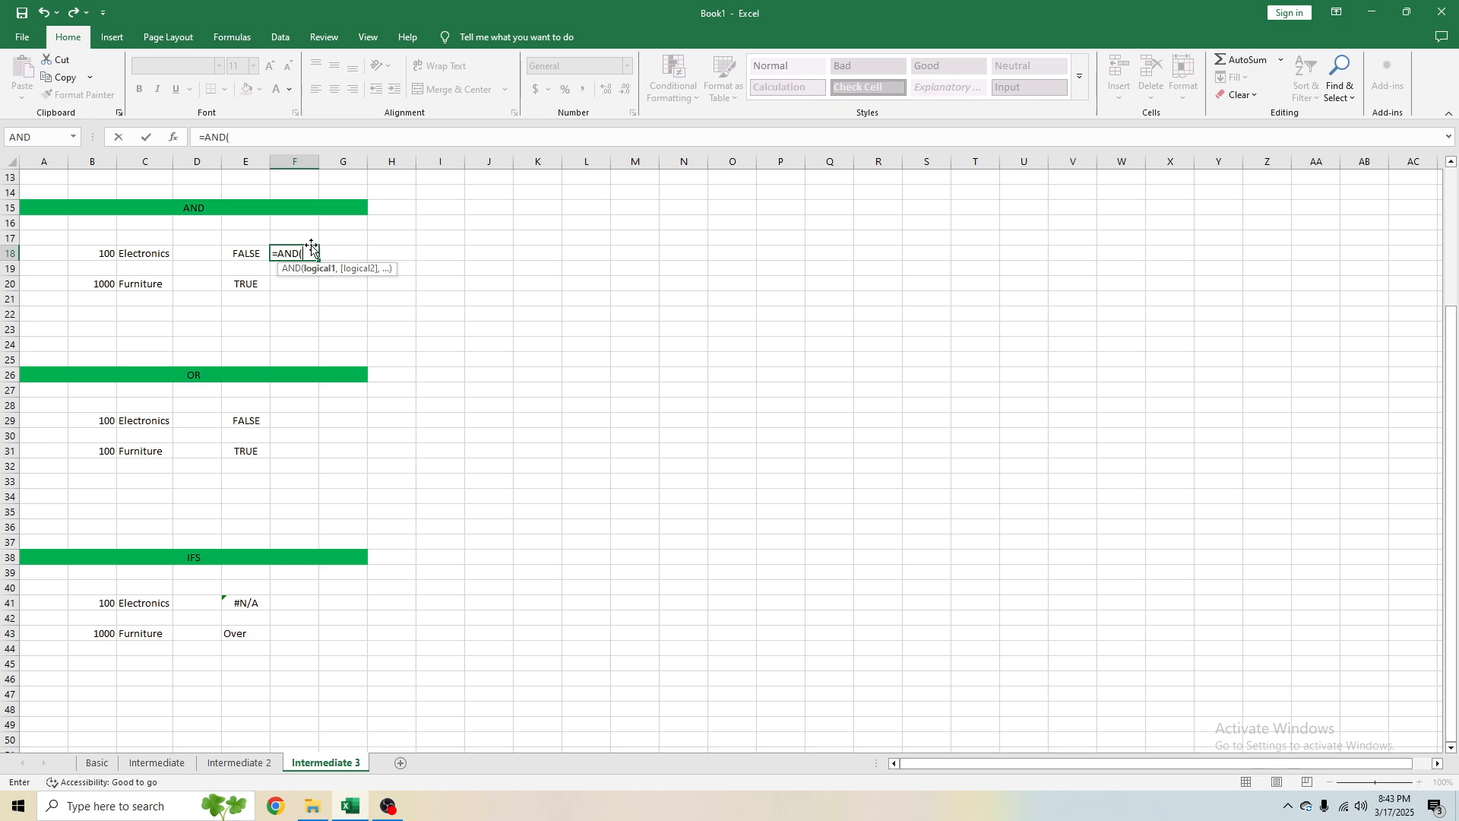
key(BackSpace)
key(BackSpace)
key(BackSpace)
key(BackSpace)
text(and)
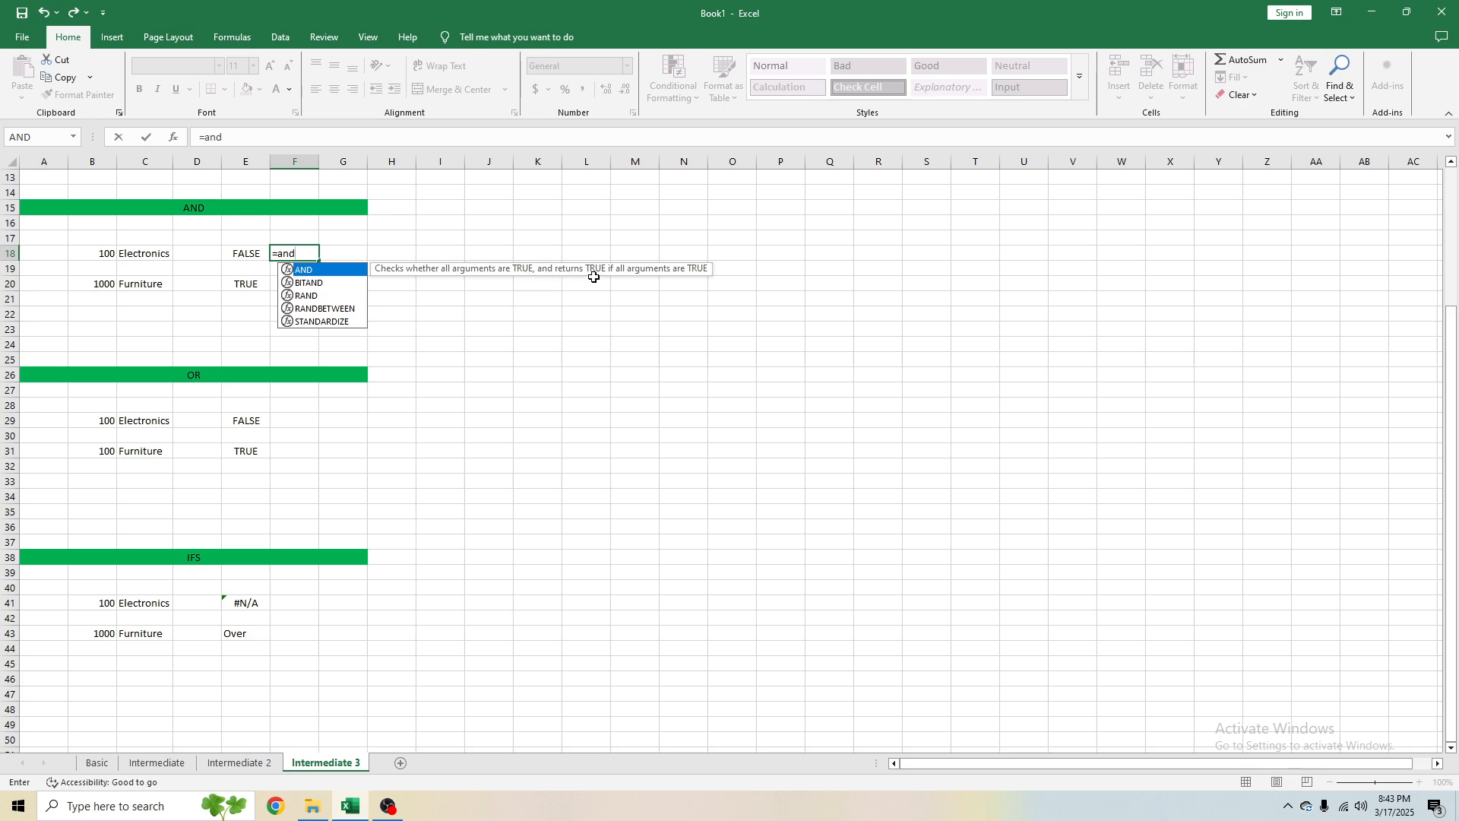
key(Tab)
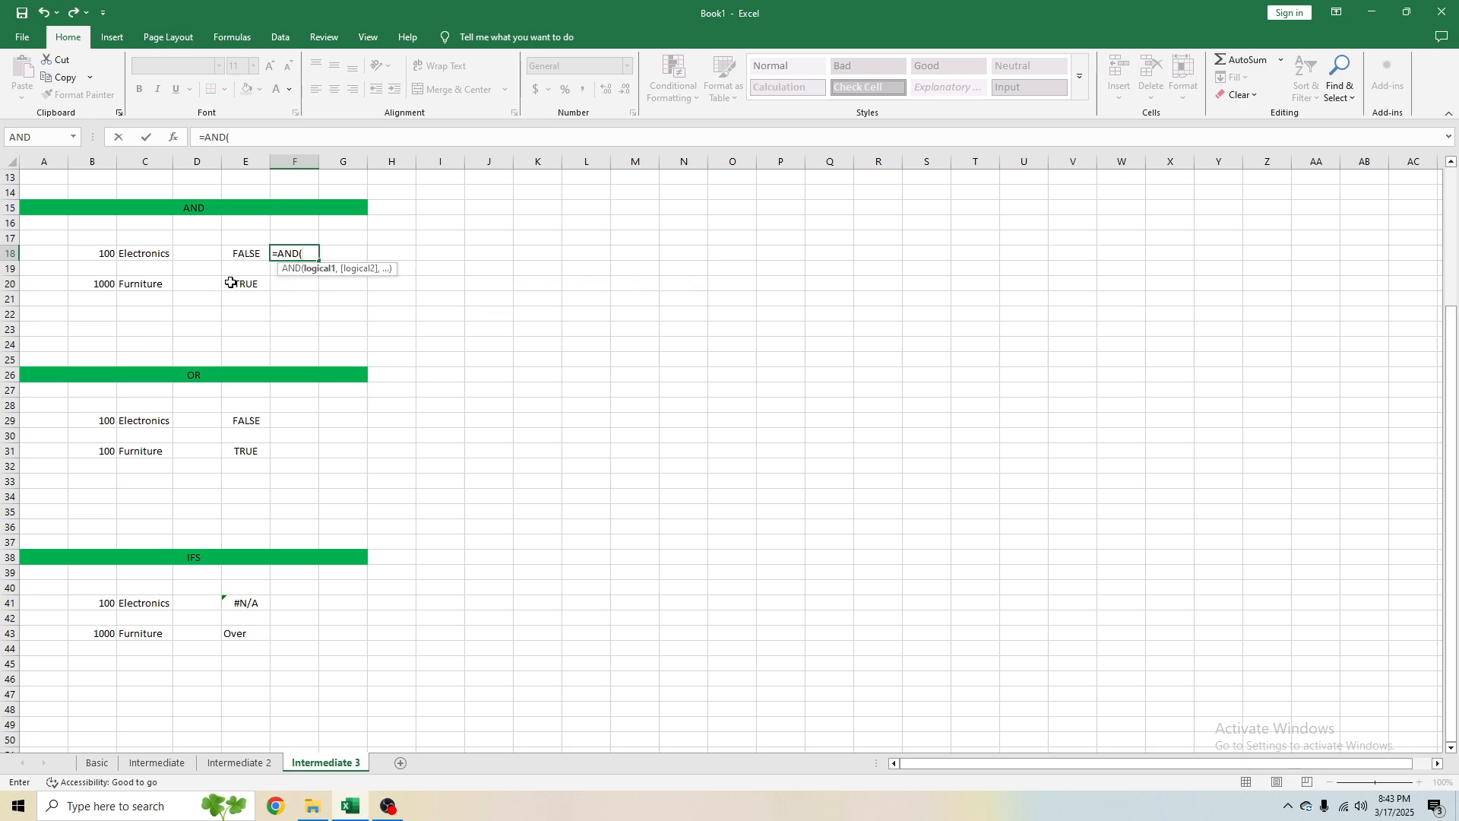
click(107, 253)
text(>)
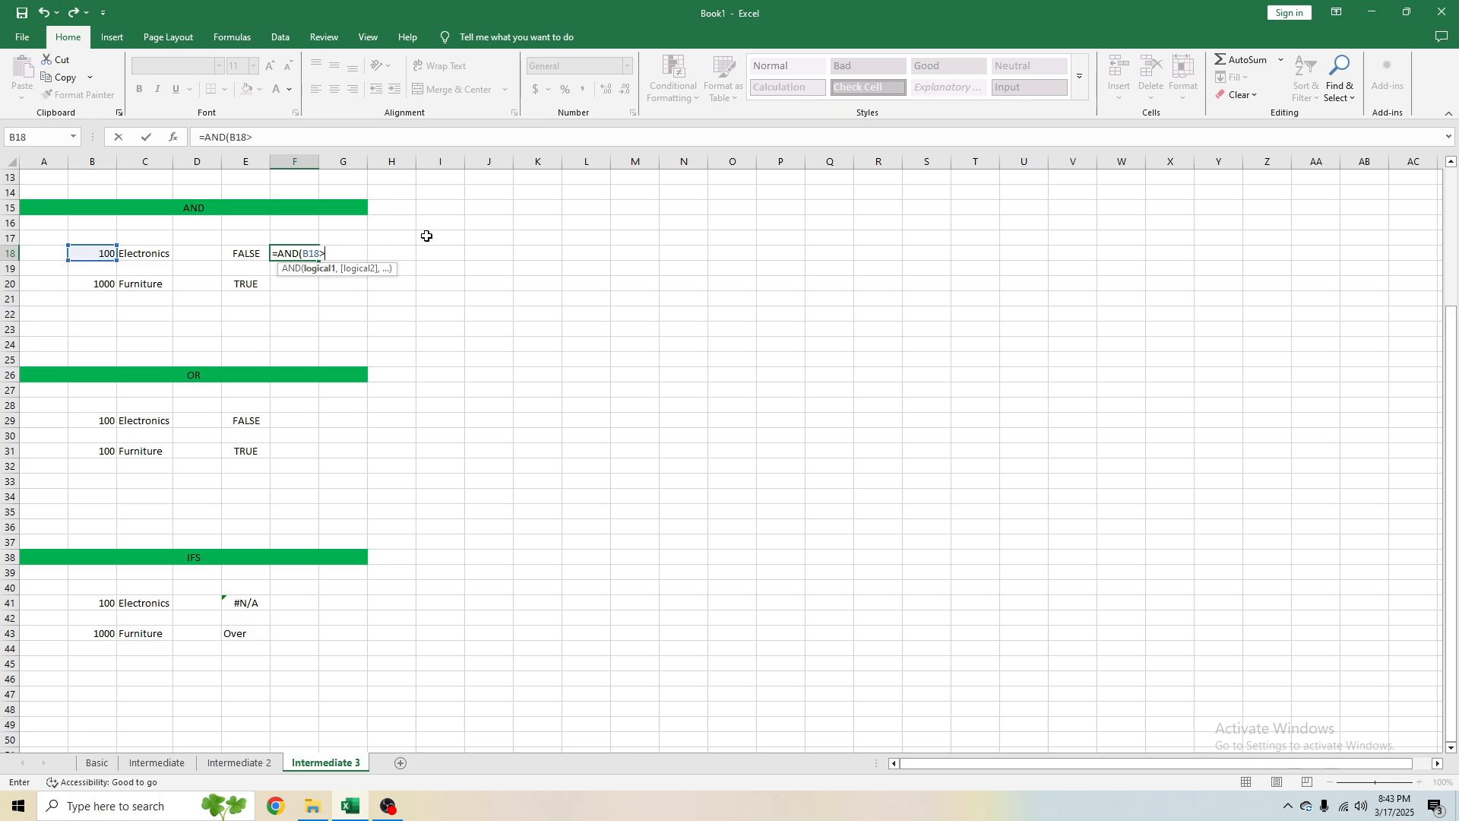
text(100,)
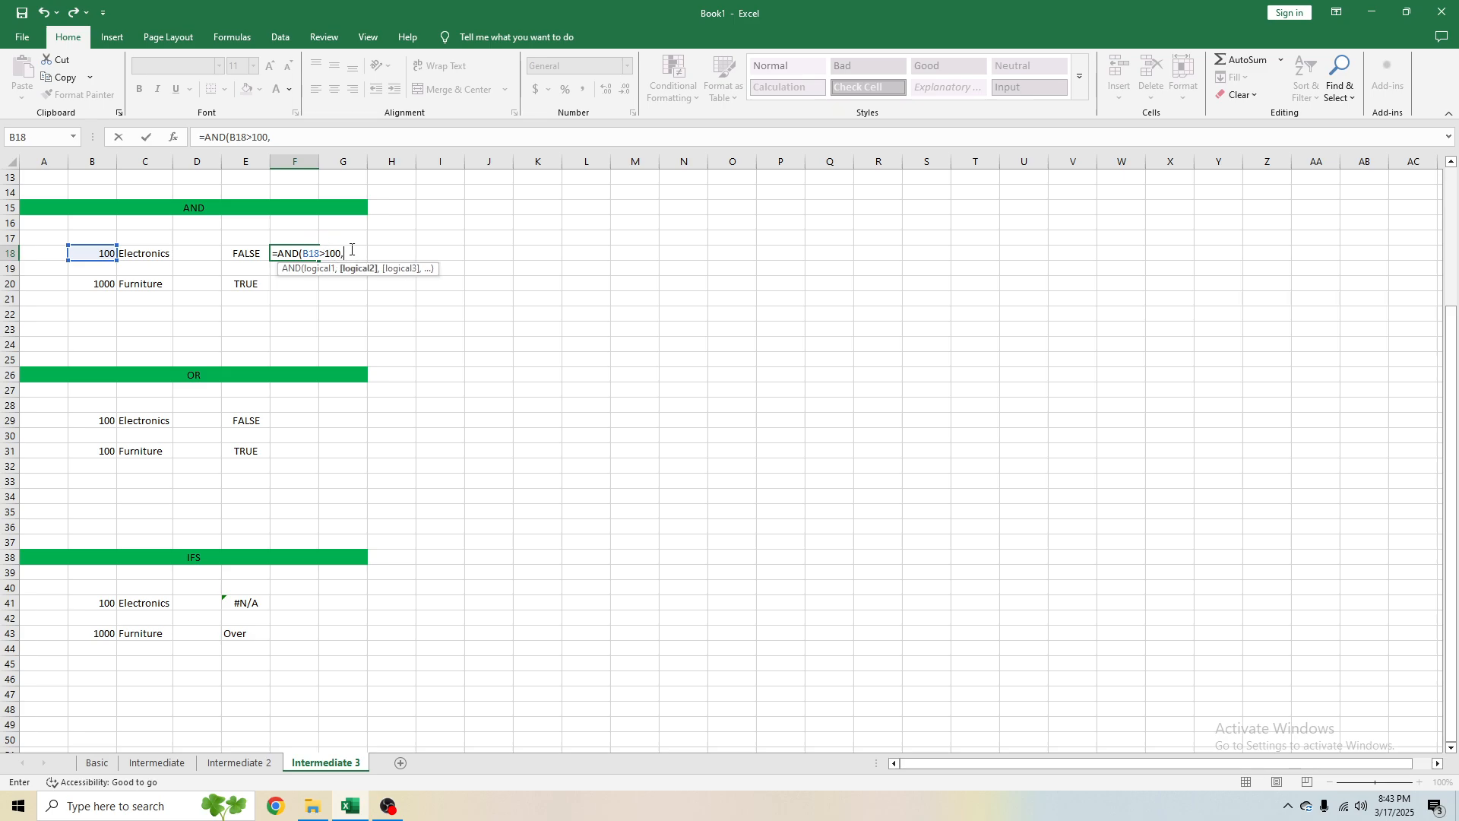
Step: Add C18="Furniture" as the second condition and complete the AND formula in F18
click(146, 252)
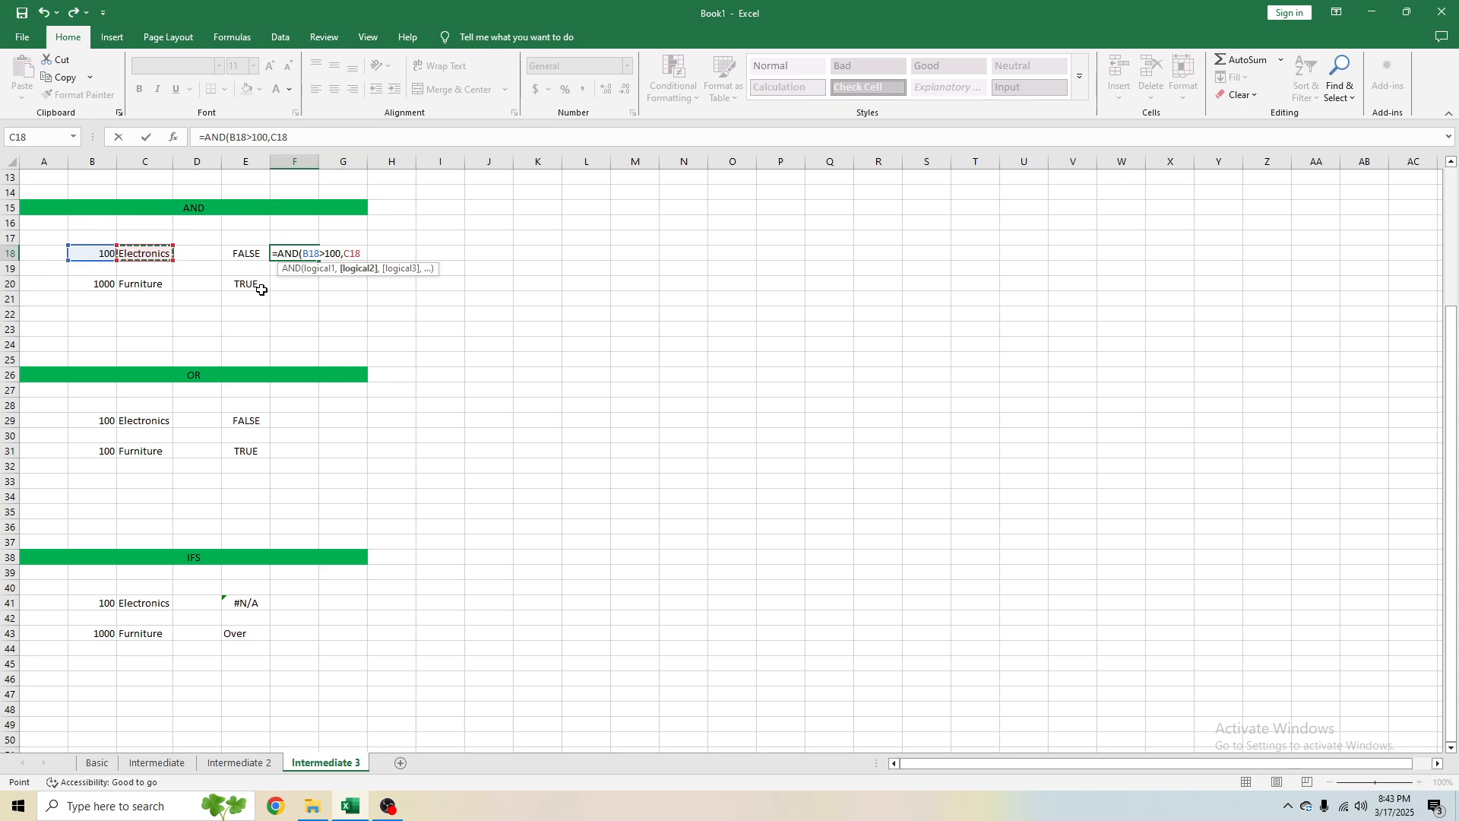
text(="Furnit u)
key(BackSpace)
key(BackSpace)
text(ure)
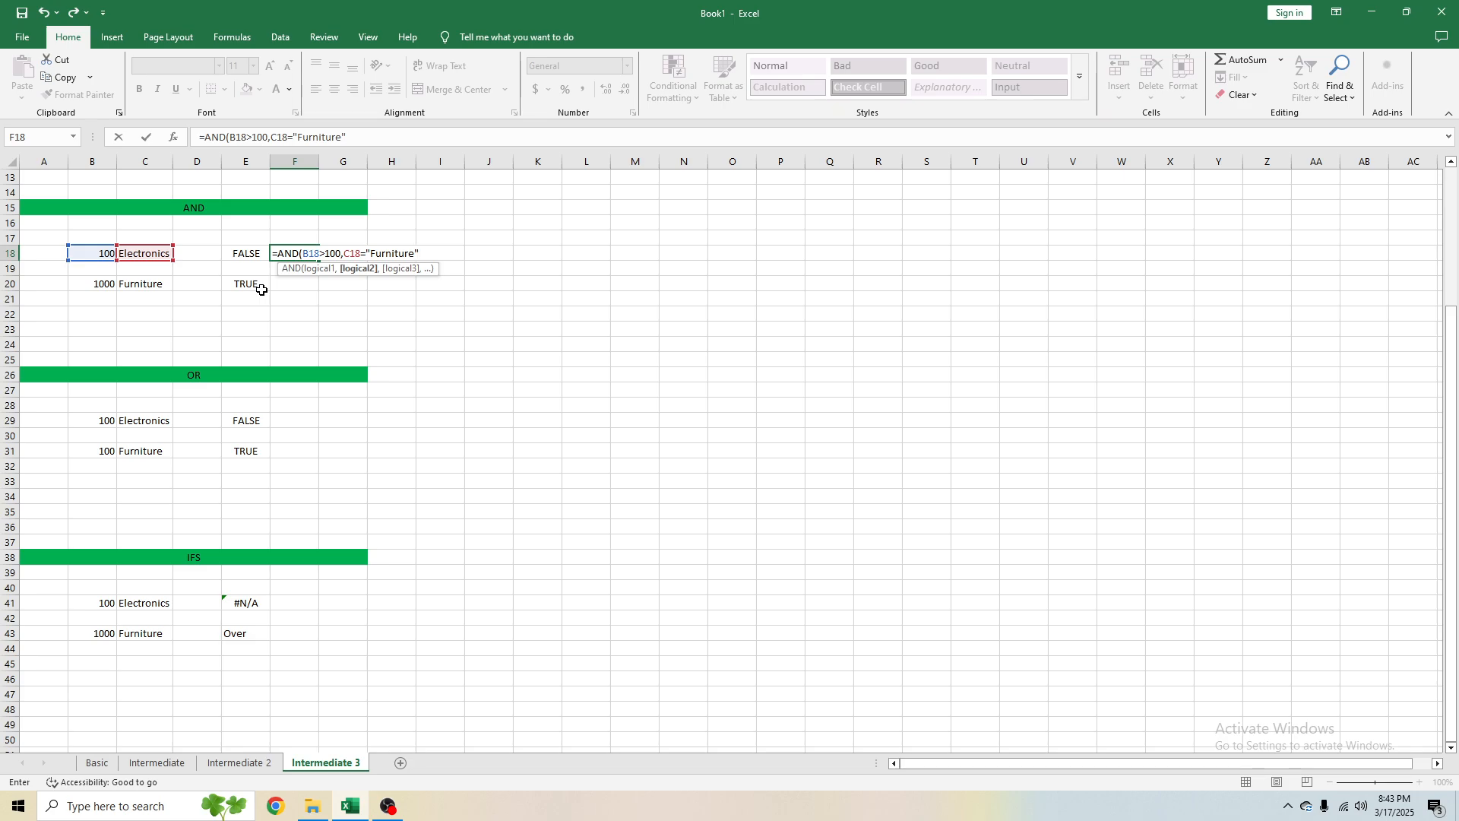
text("))
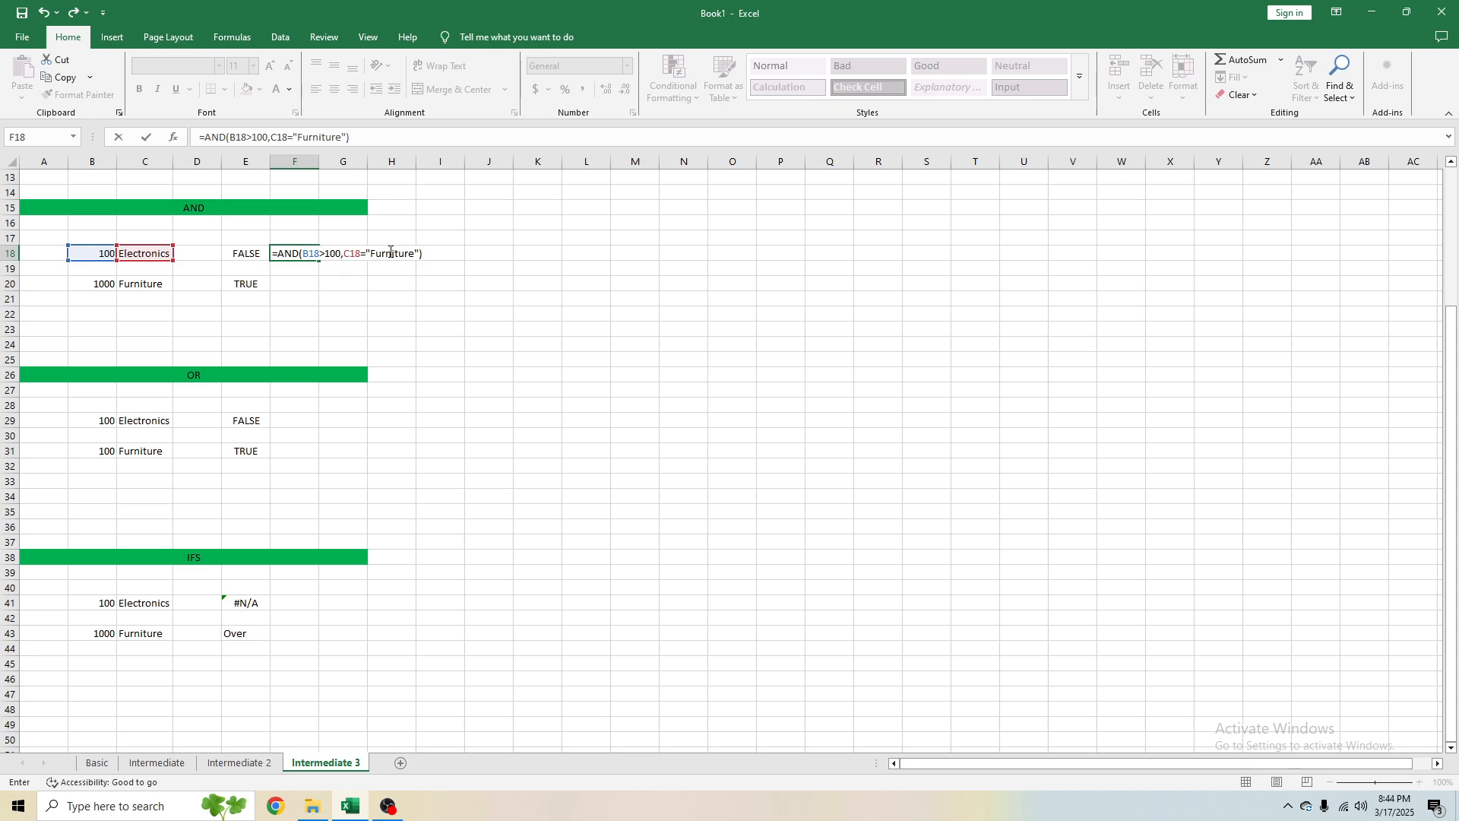
key(Return)
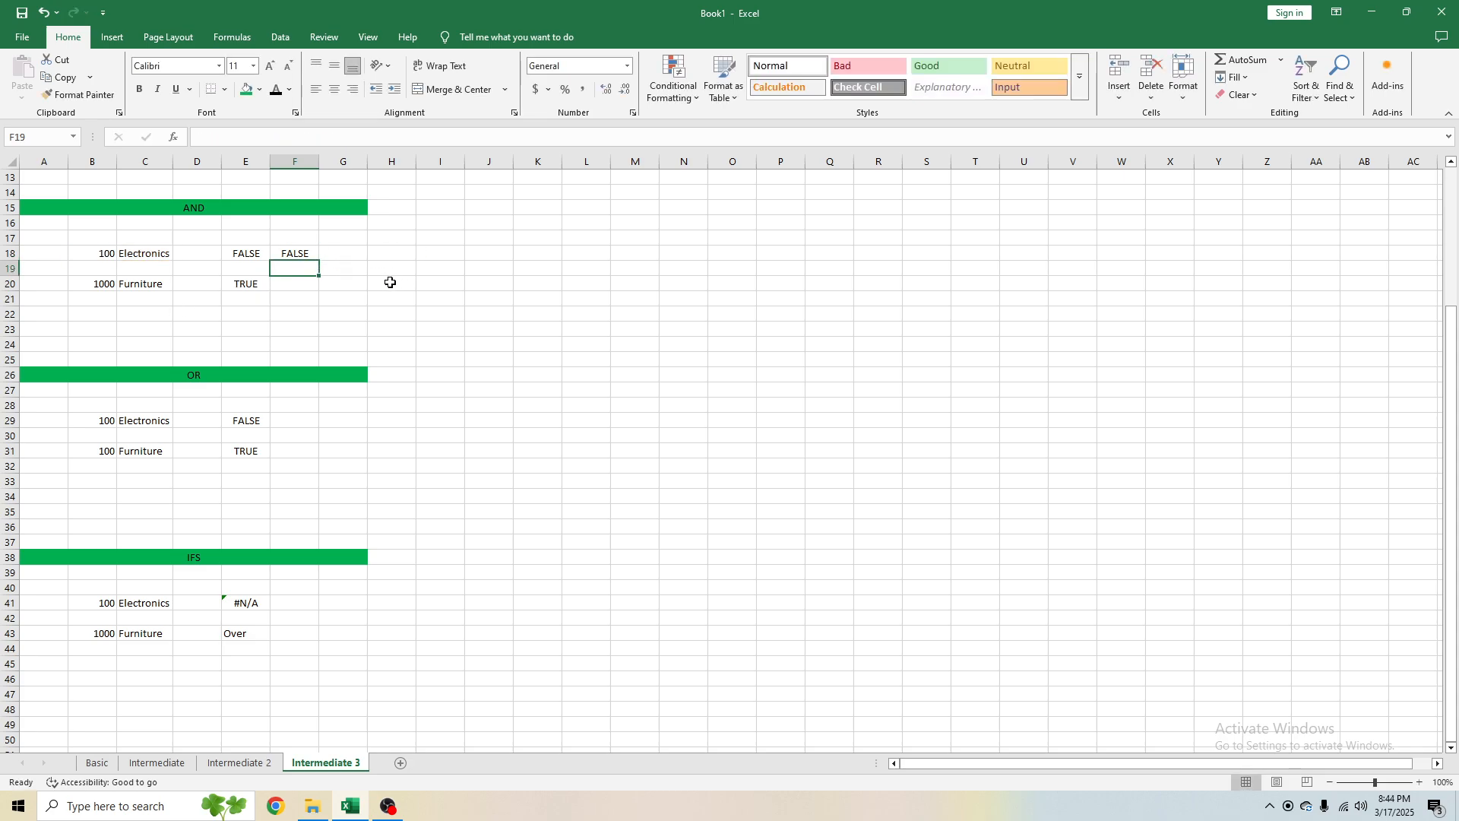
Step: Compare the F18 formula's two conditions with the amount in B18 and the category in C18
click(300, 253)
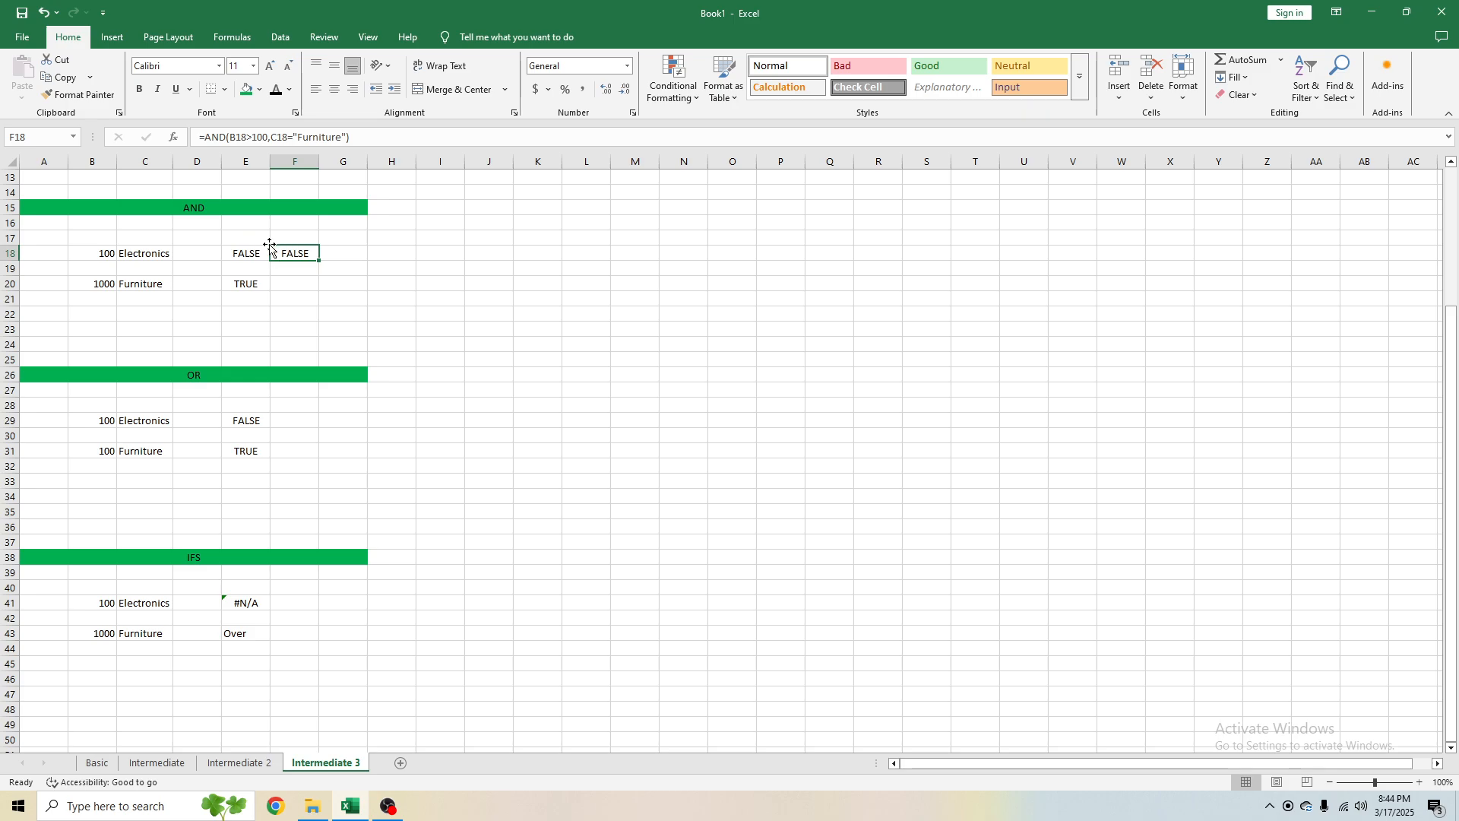
click(136, 241)
click(109, 254)
click(133, 254)
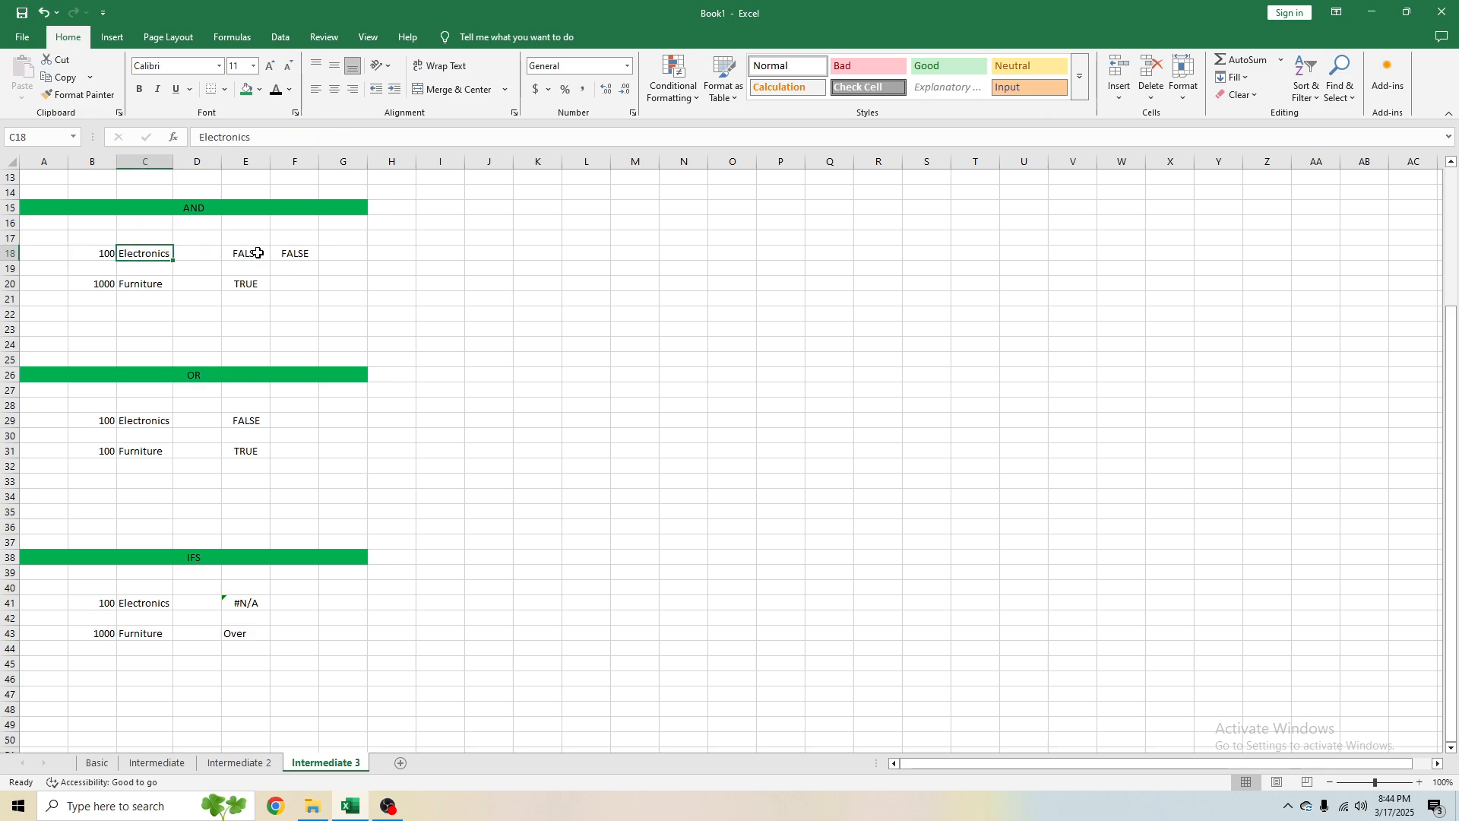
drag(255, 254, 285, 254)
click(287, 253)
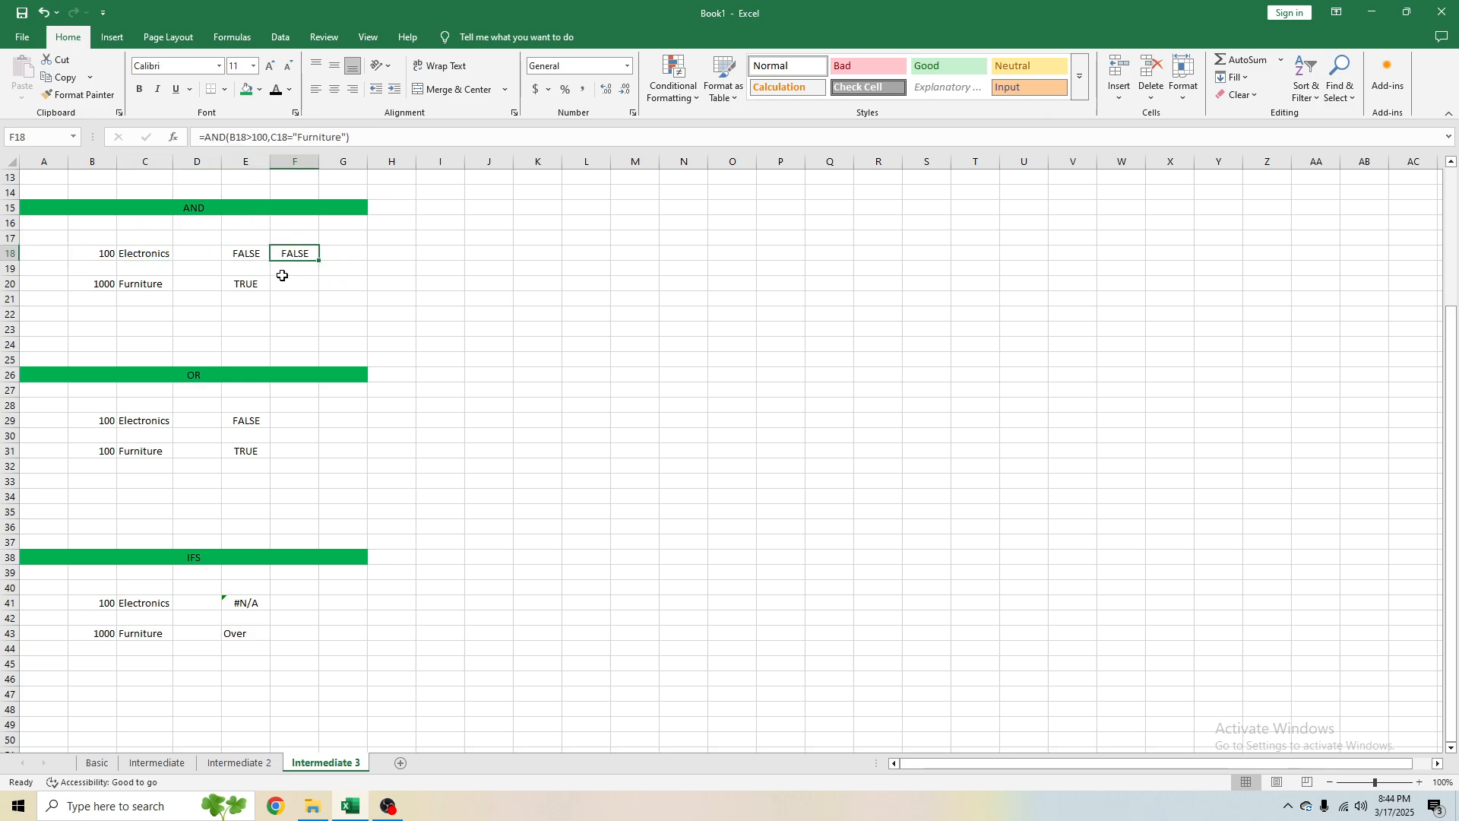
drag(103, 251, 134, 252)
click(102, 251)
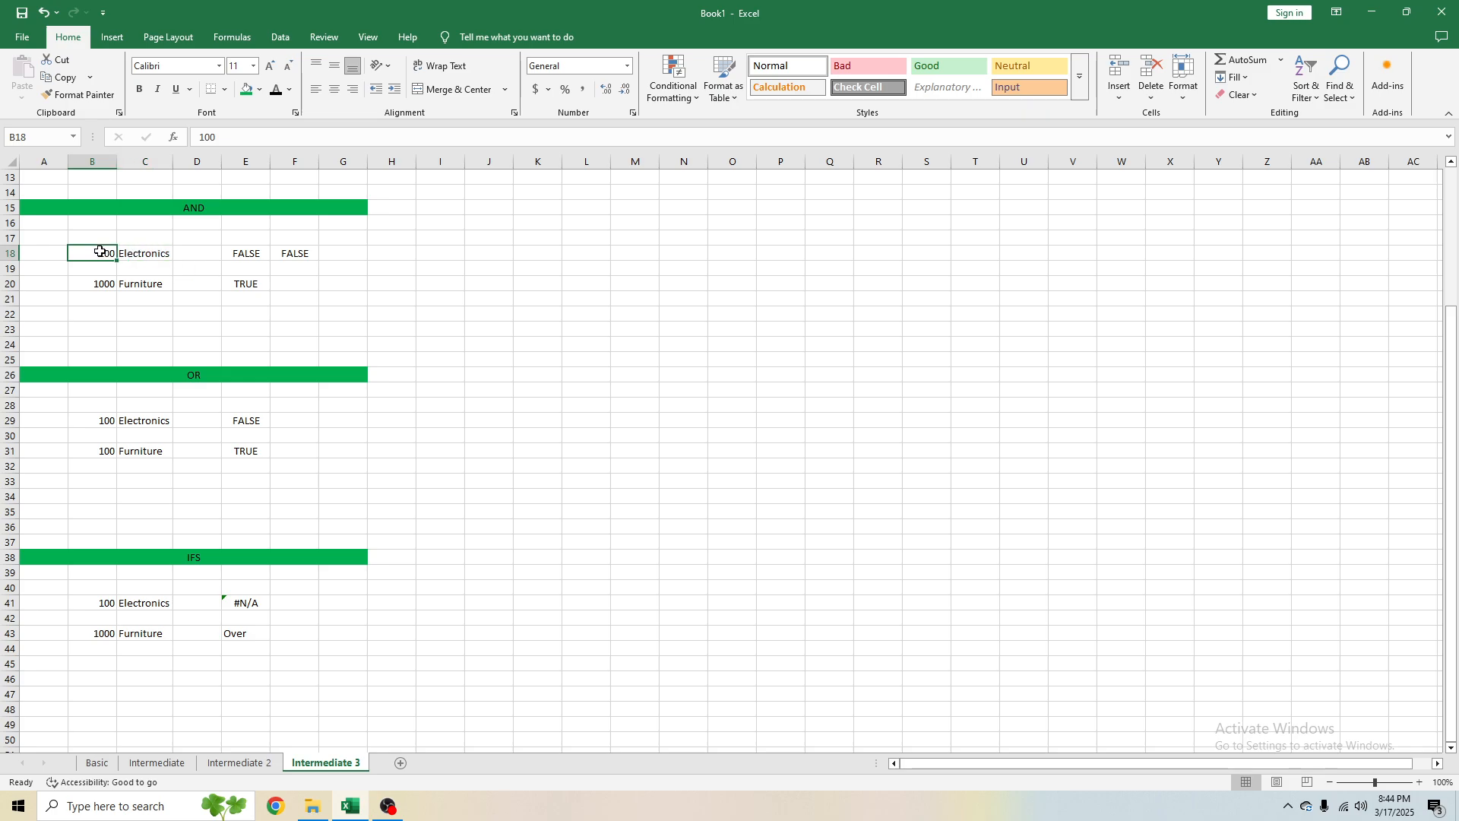
click(151, 254)
click(102, 249)
click(132, 253)
click(84, 255)
click(287, 253)
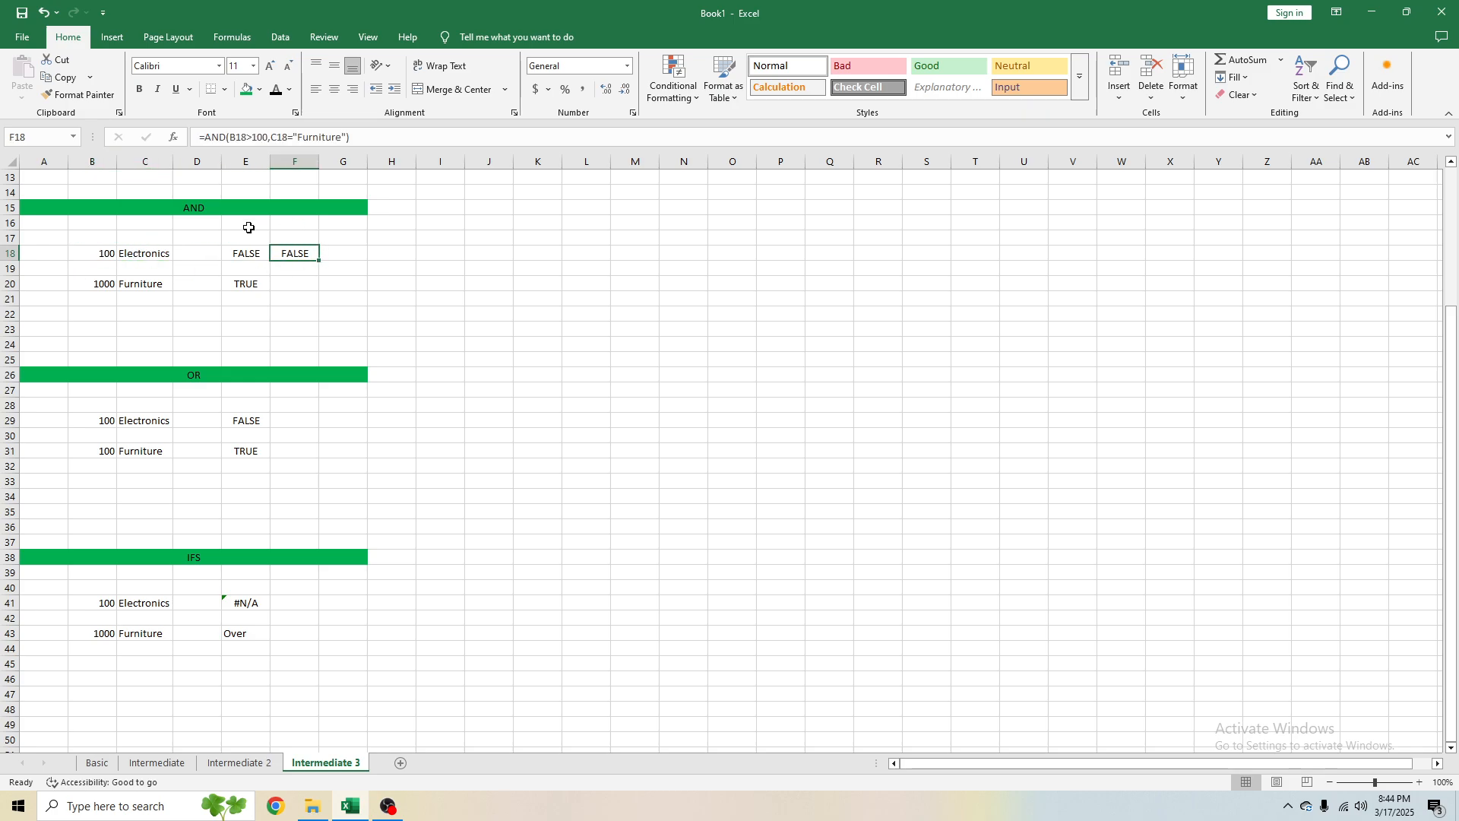
Step: Start an AND formula in F20 with B20>100 as its first condition
click(284, 284)
text(=and)
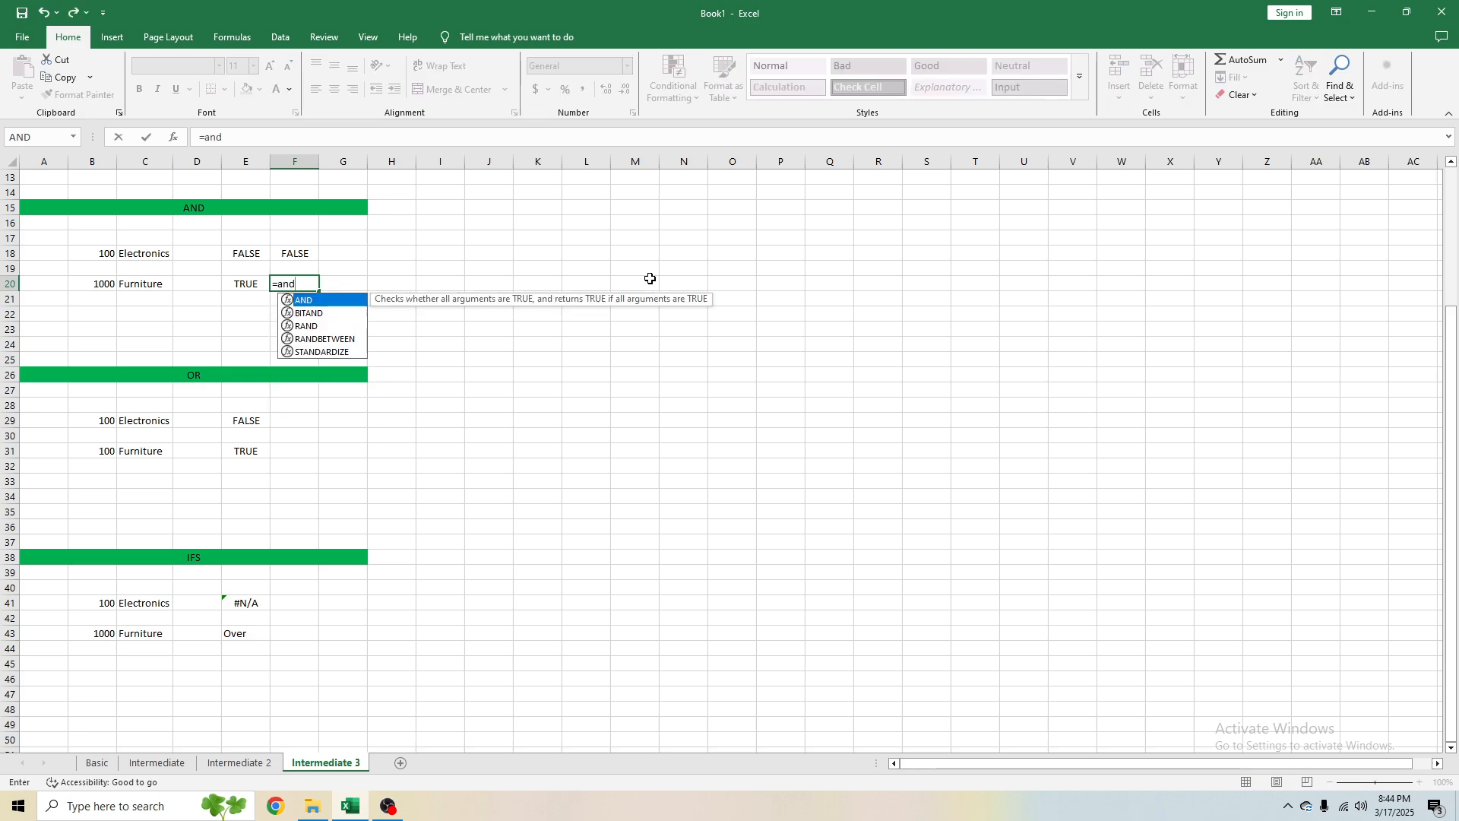
key(Tab)
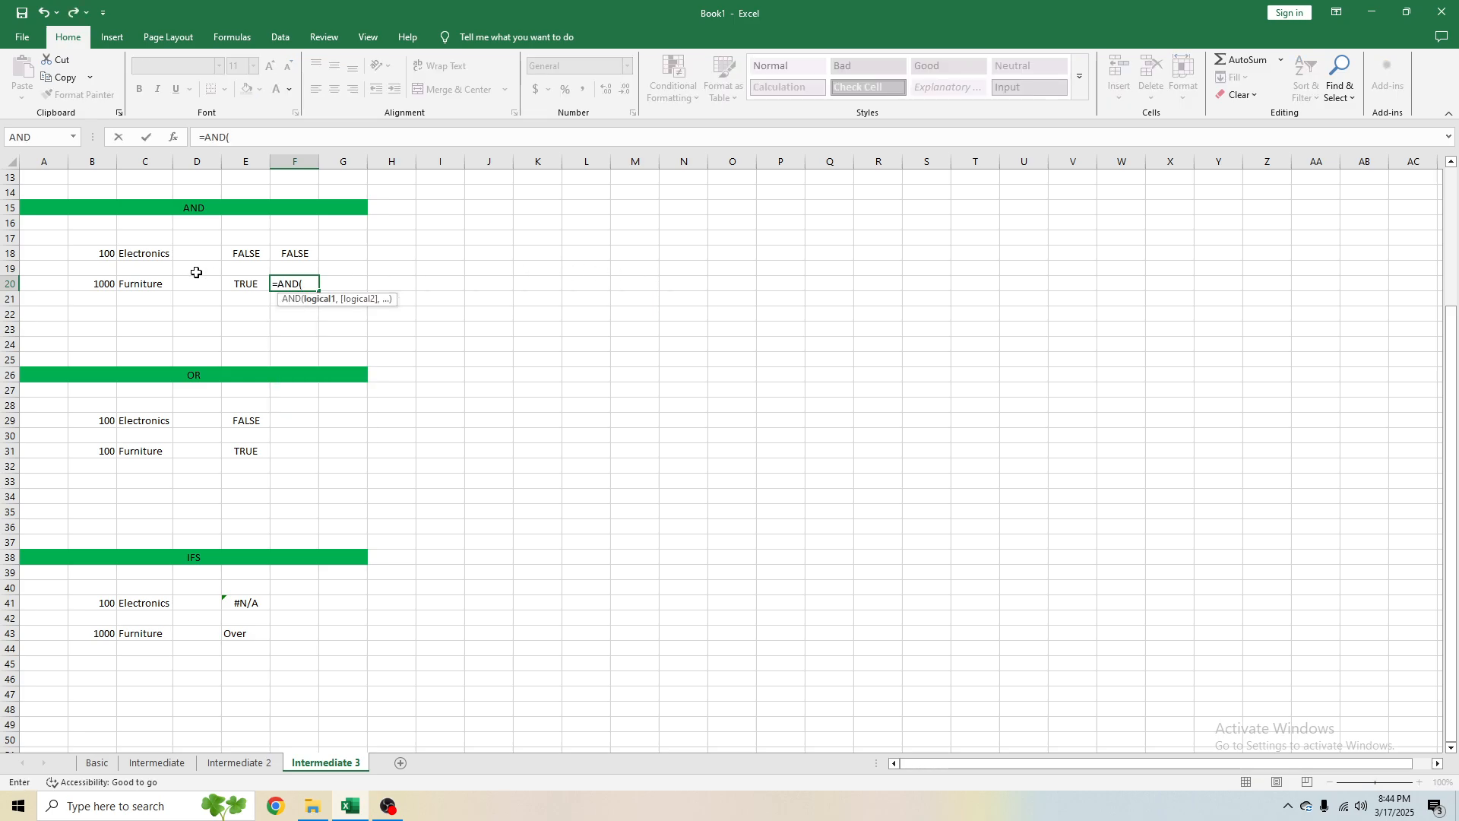
click(97, 283)
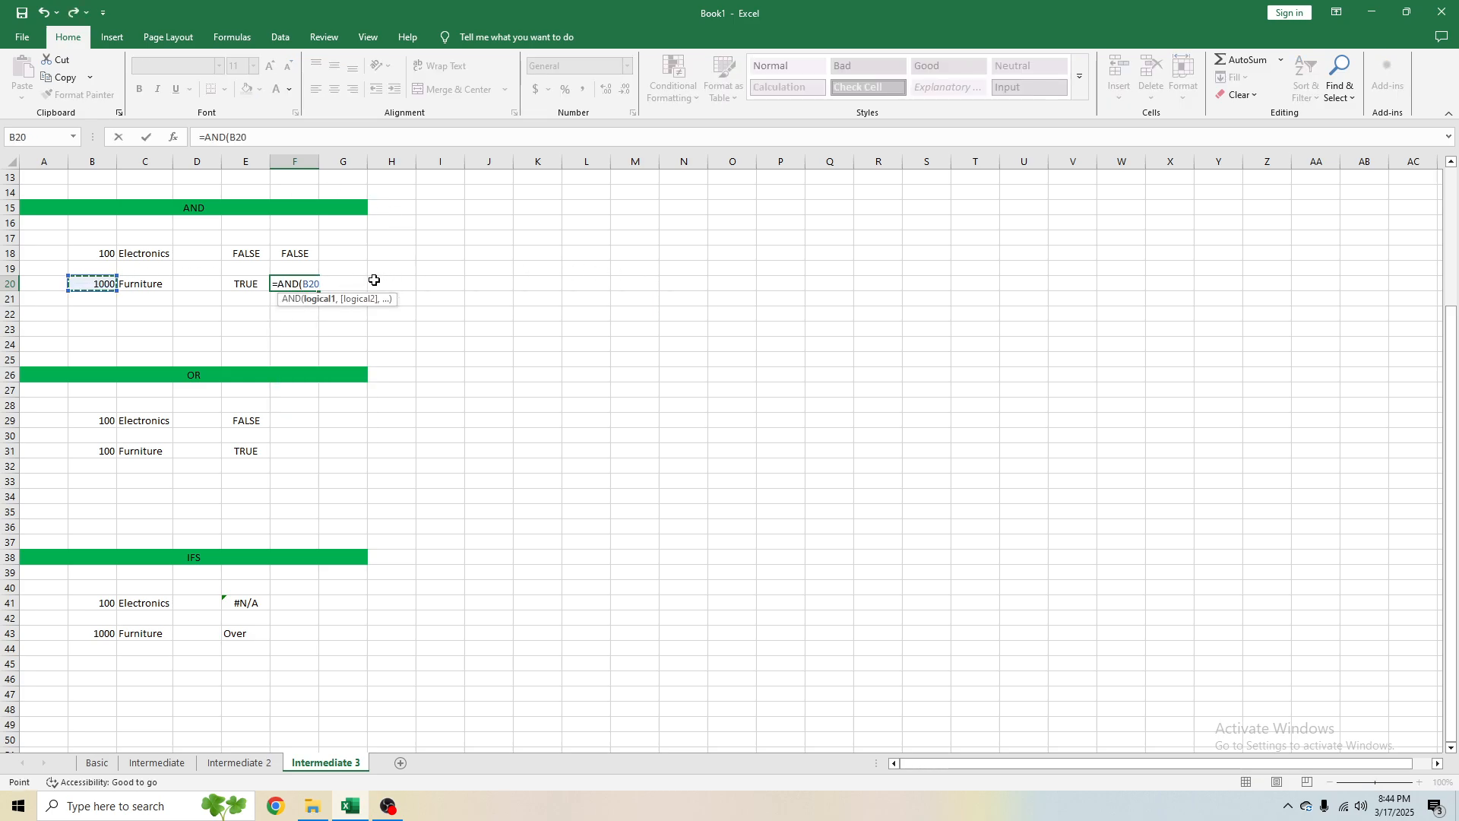
text(>100,)
key(BackSpace)
text(,)
Step: Complete the F20 formula with C20="Furniture" as the second condition and check it against B20 and C20
click(166, 279)
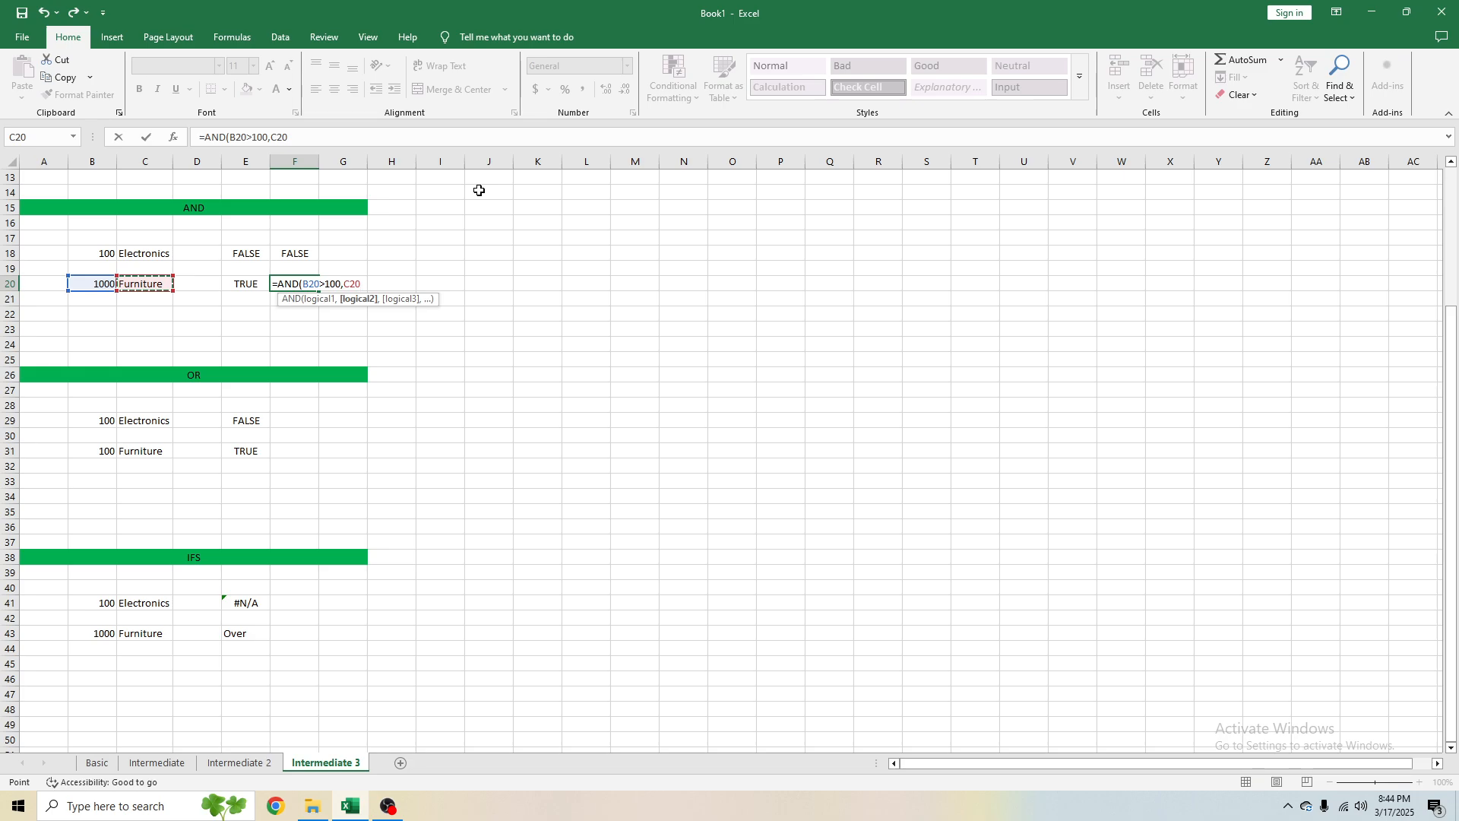
text(="Furniture)
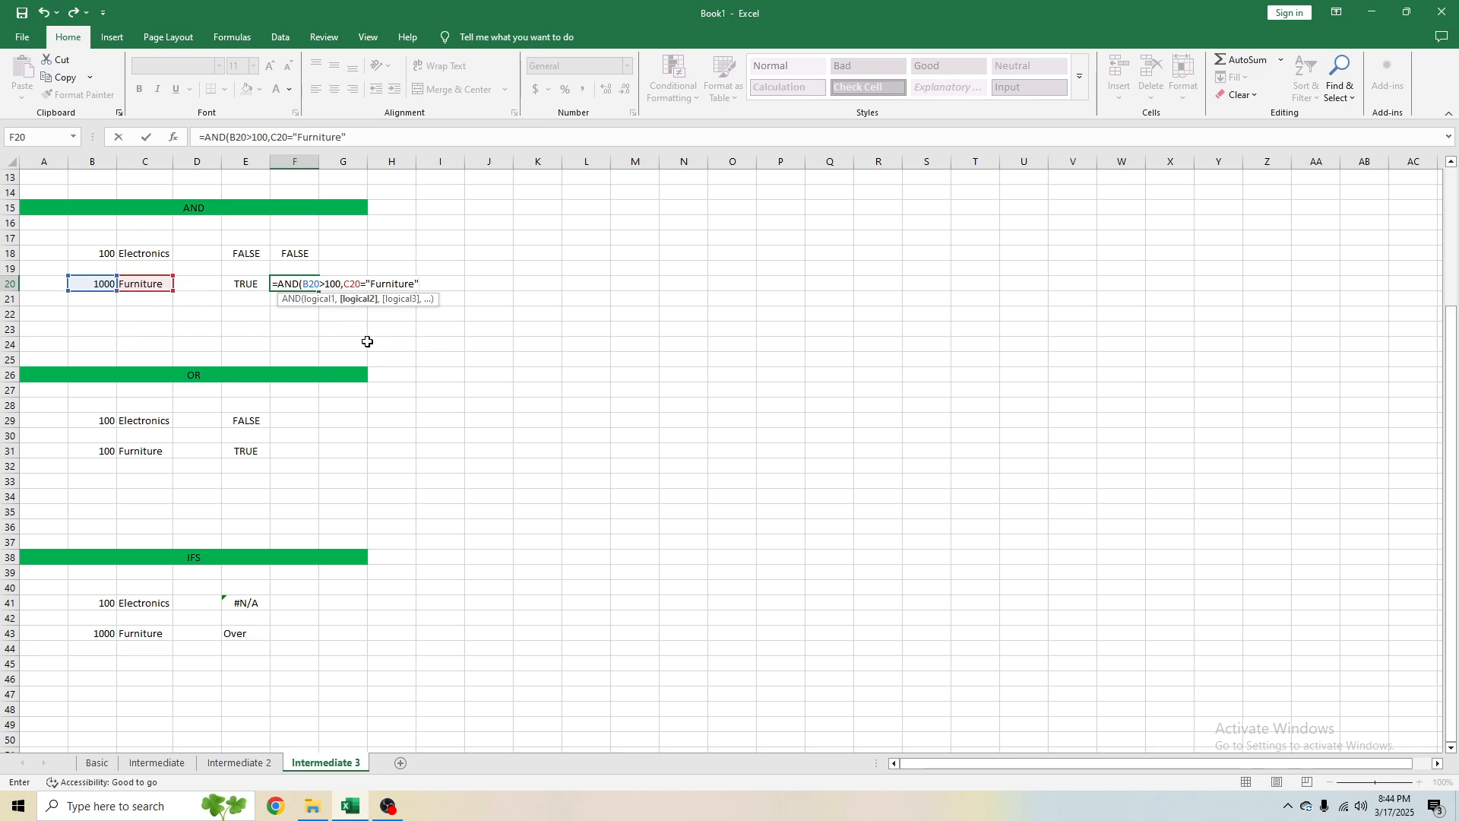
key(Return)
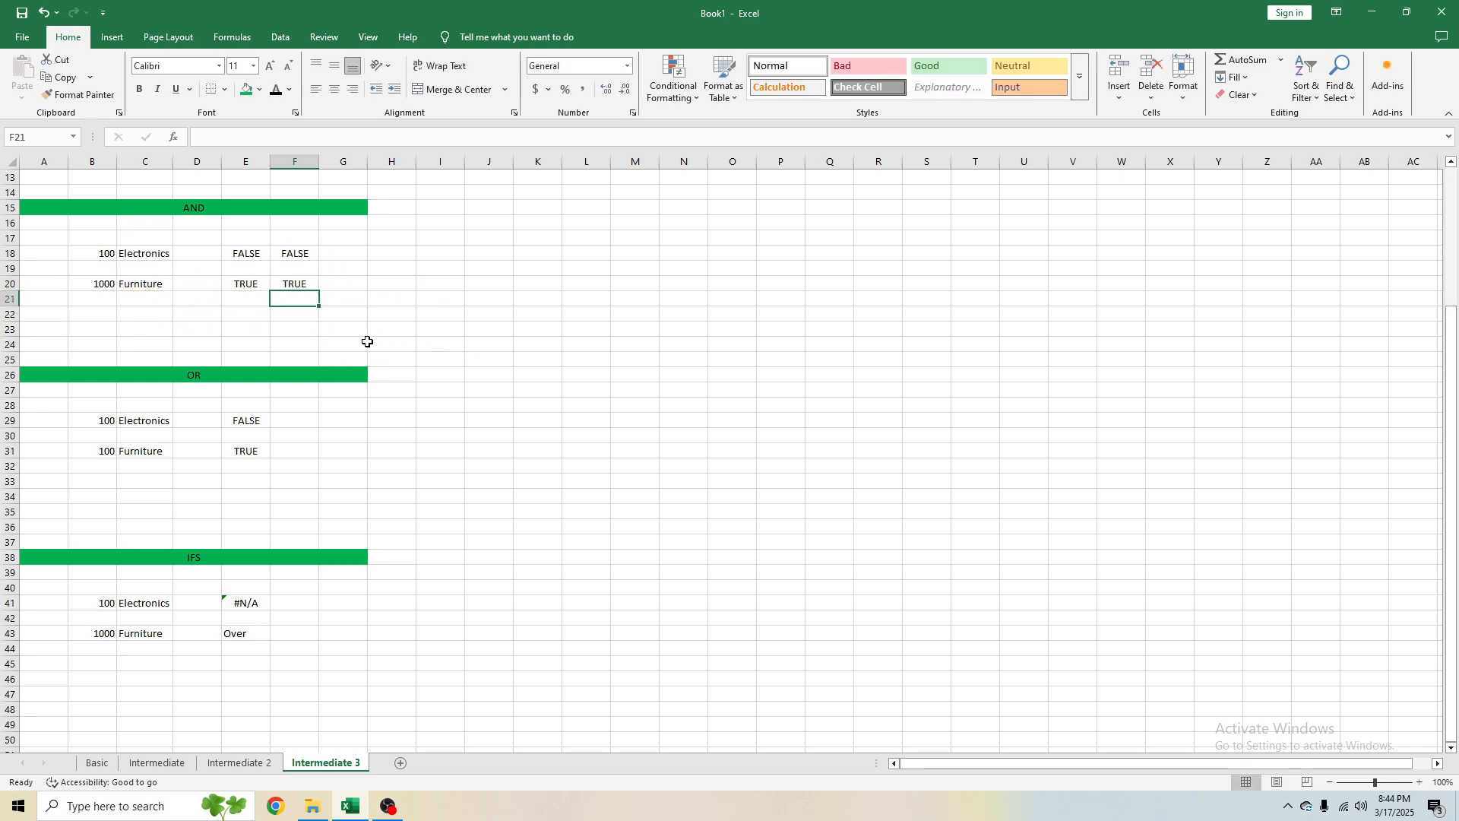
click(295, 285)
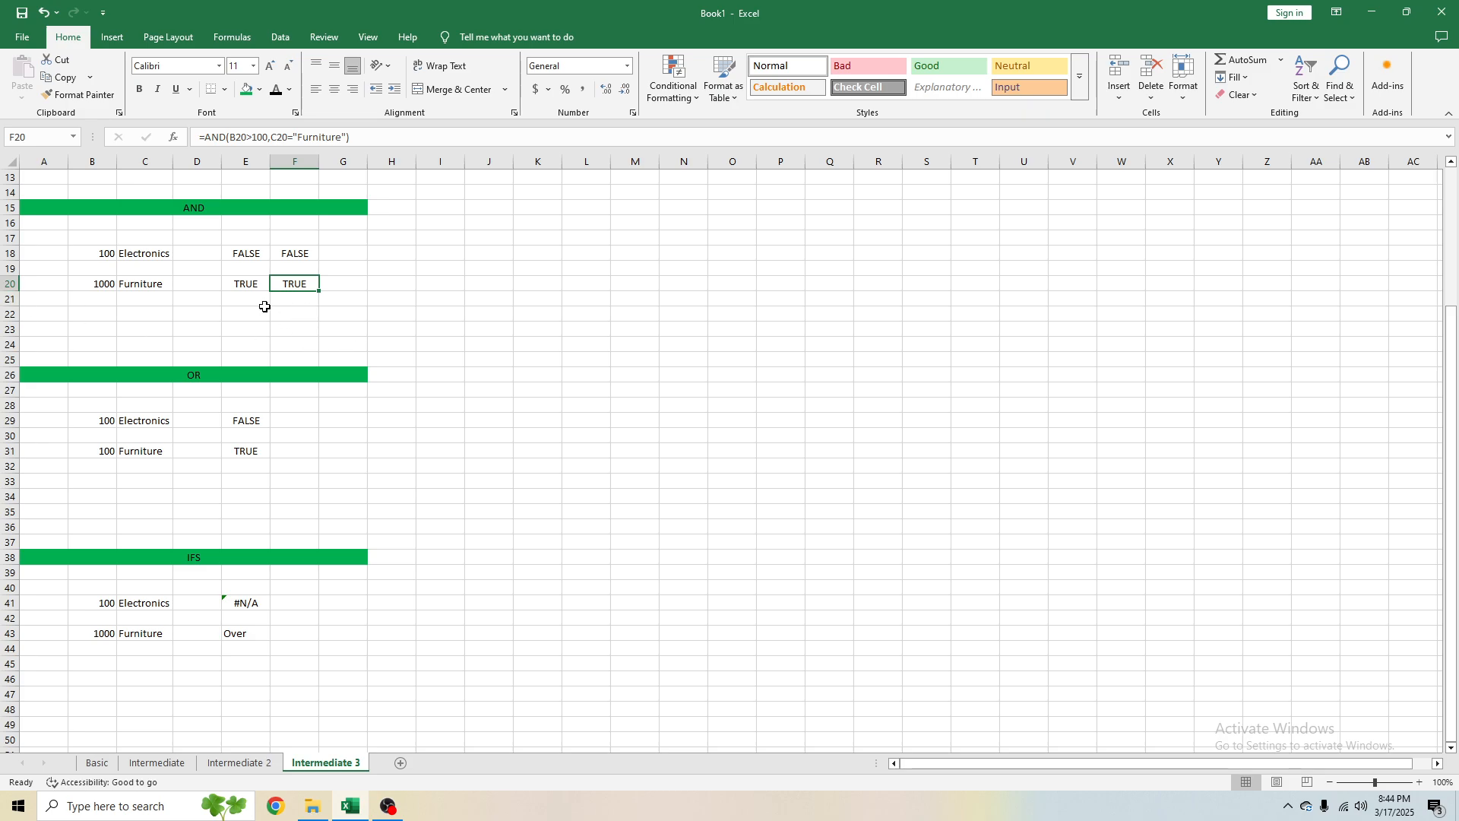
click(107, 284)
click(141, 283)
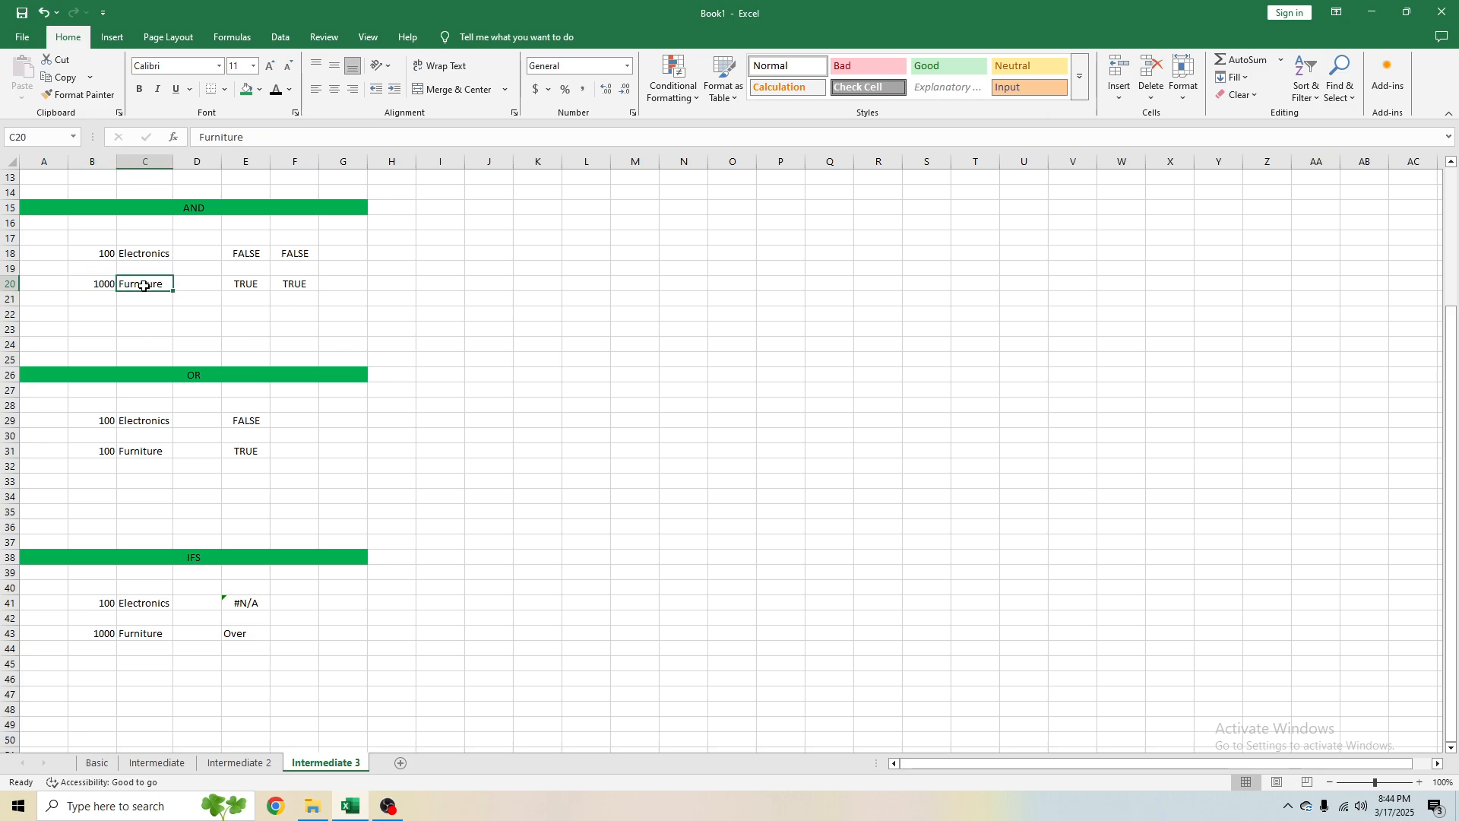
Step: Compare the completed AND section with the OR section's example rows and select F29
click(291, 286)
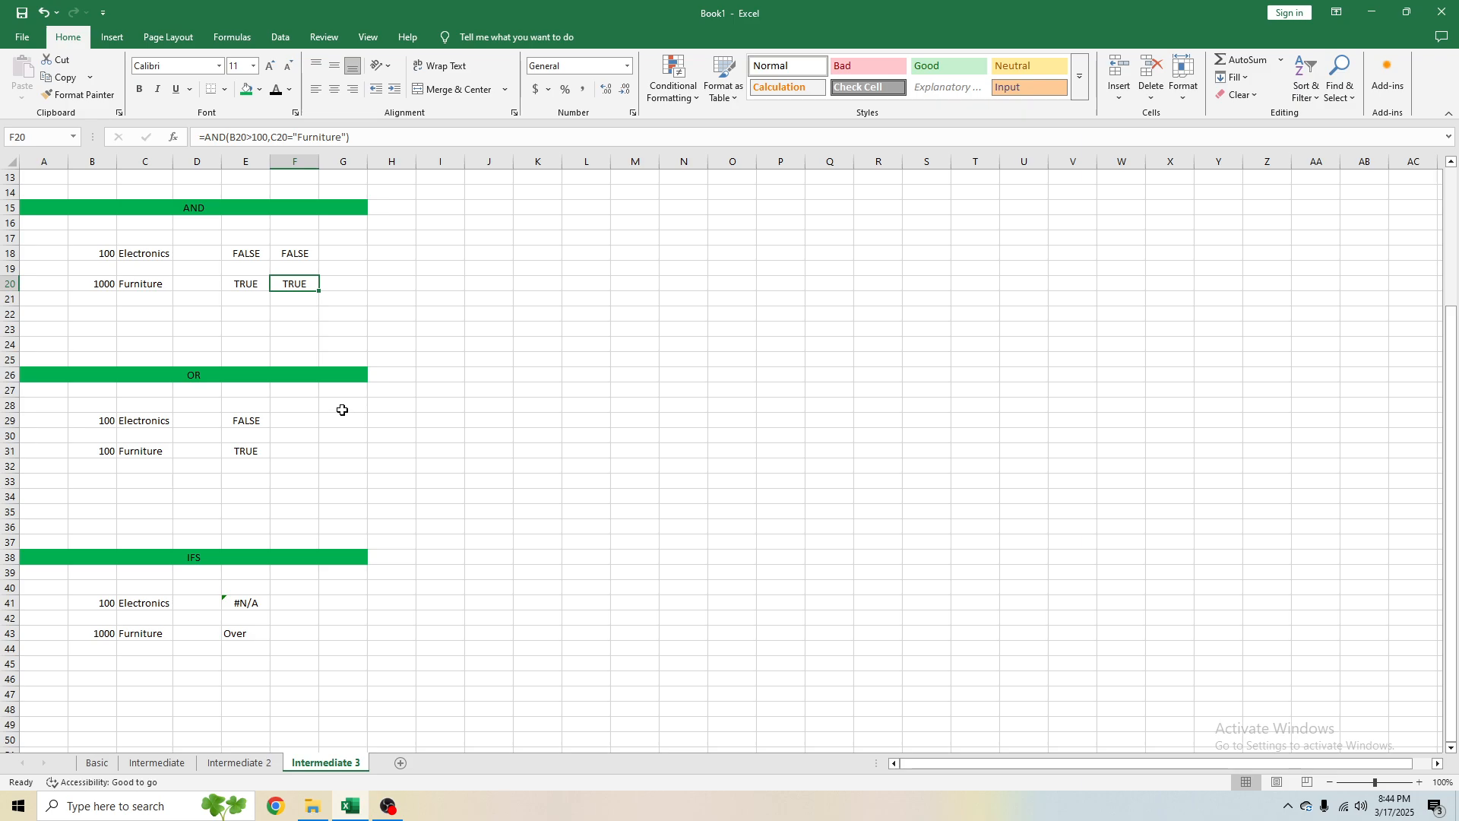
click(333, 432)
scroll(180, 478, down, 1)
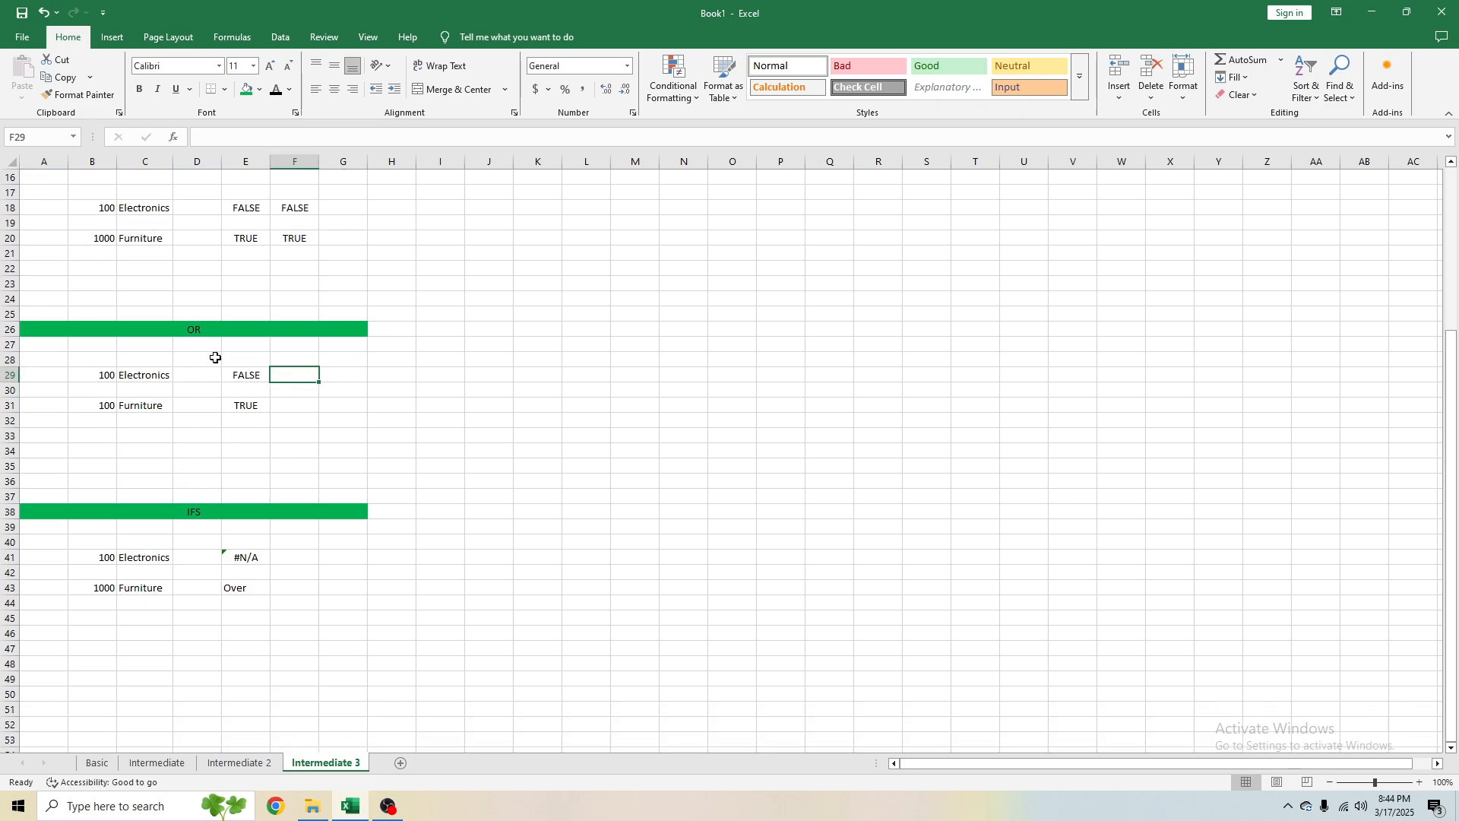
click(195, 332)
scroll(214, 369, down, 3)
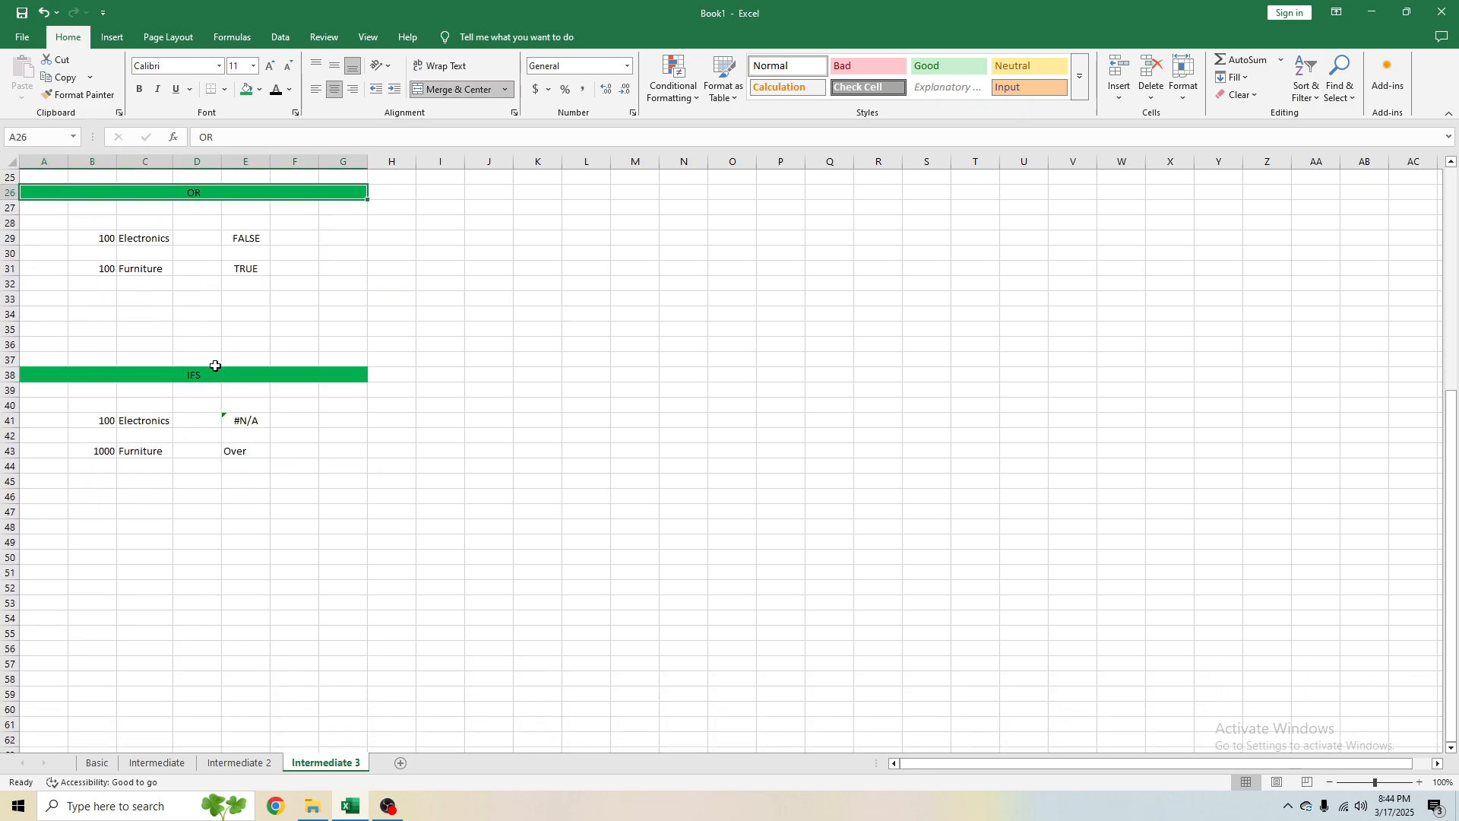
click(287, 236)
scroll(317, 319, up, 5)
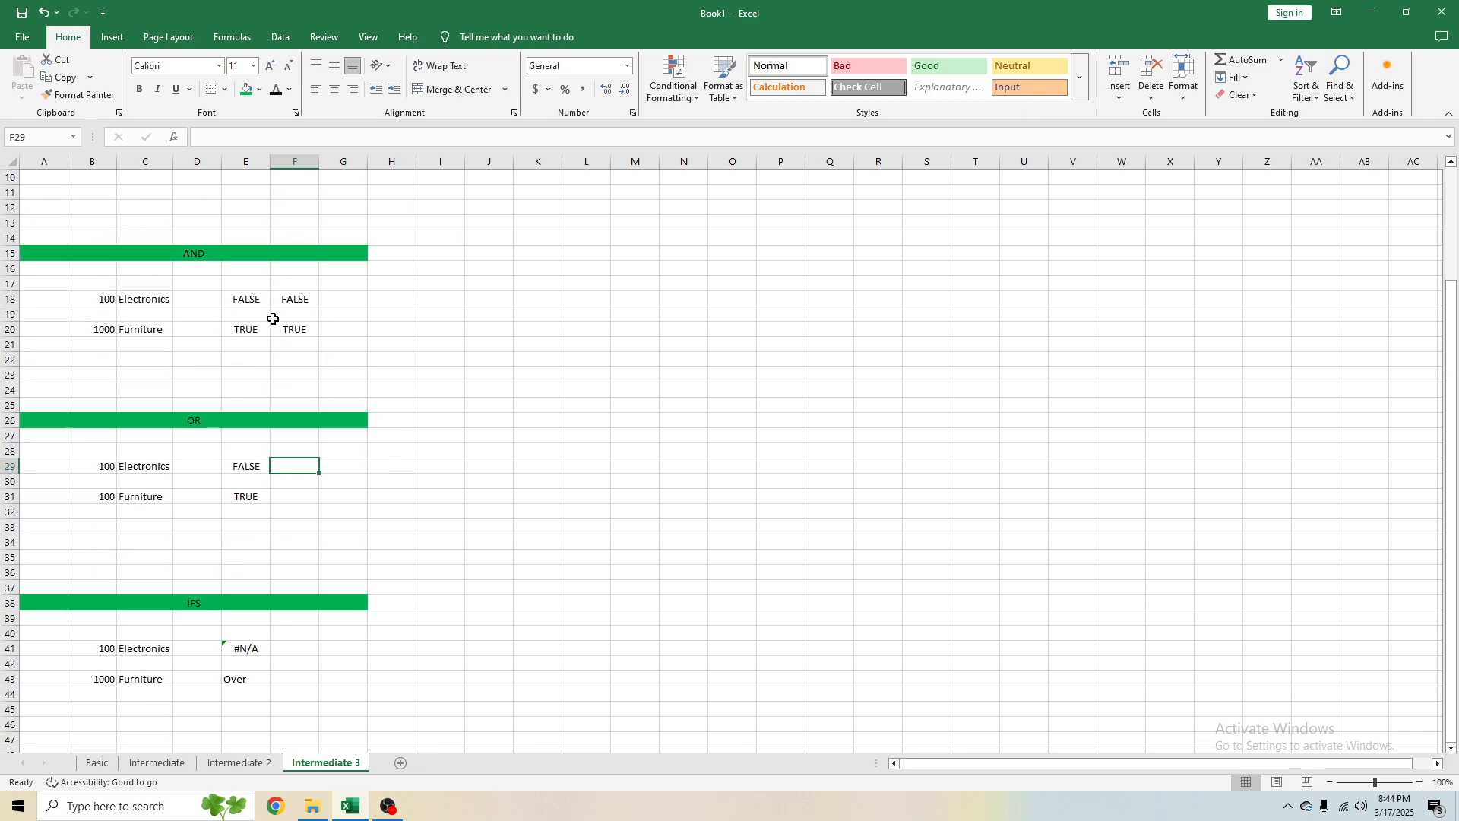
click(179, 251)
scroll(222, 393, down, 2)
click(292, 372)
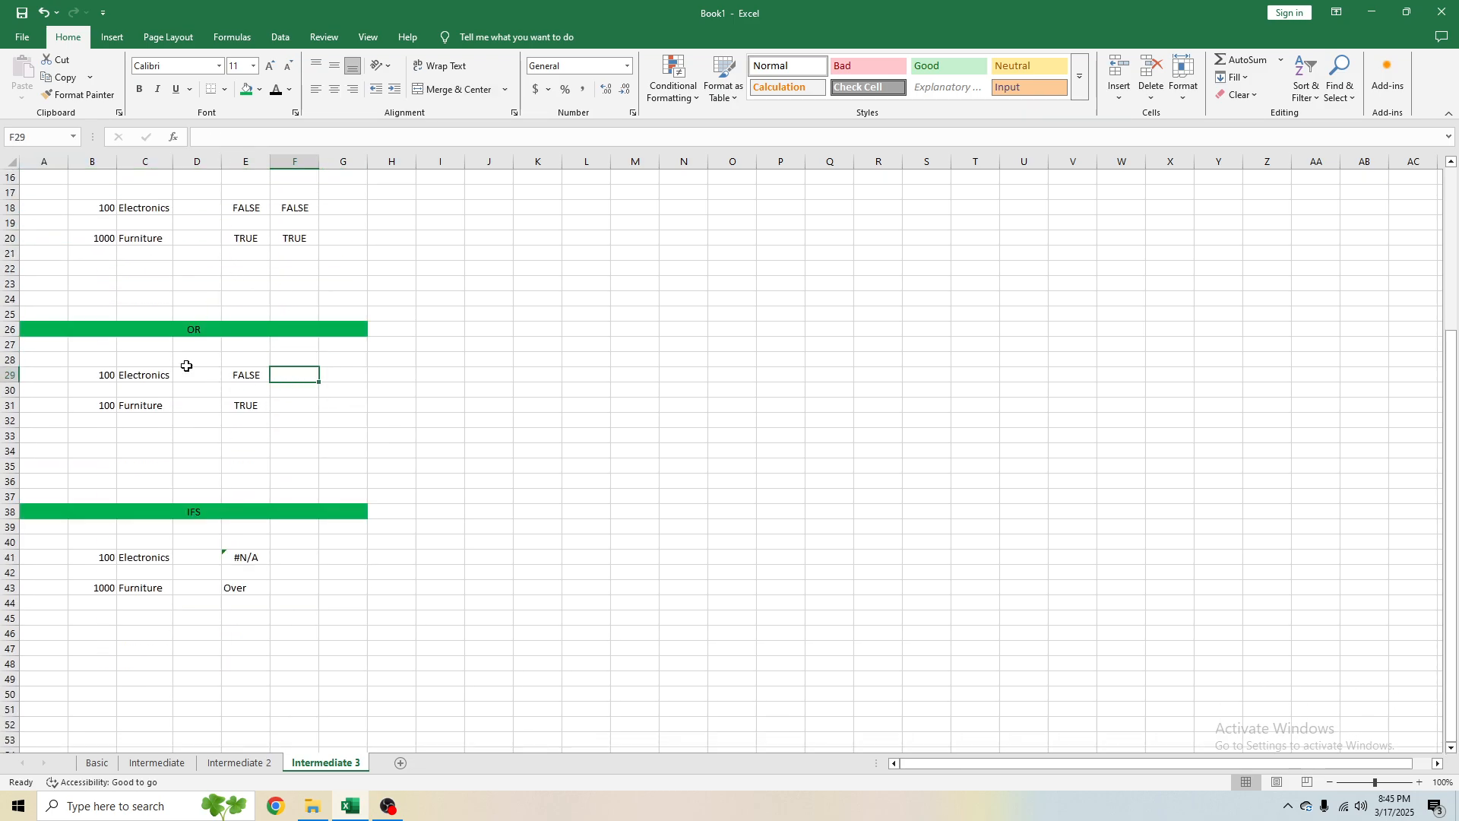
scroll(196, 366, down, 1)
scroll(199, 366, down, 2)
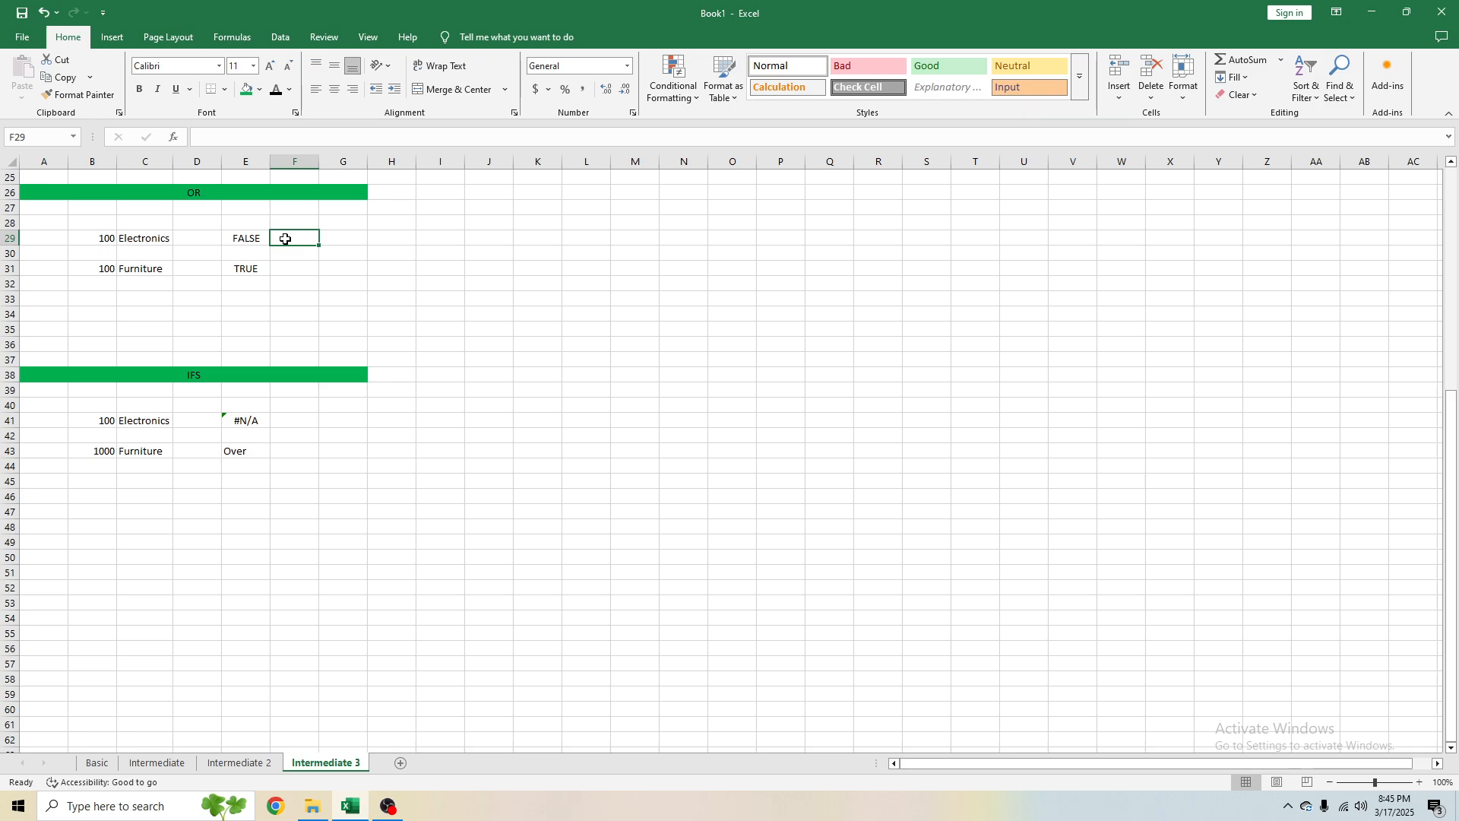
text(=or)
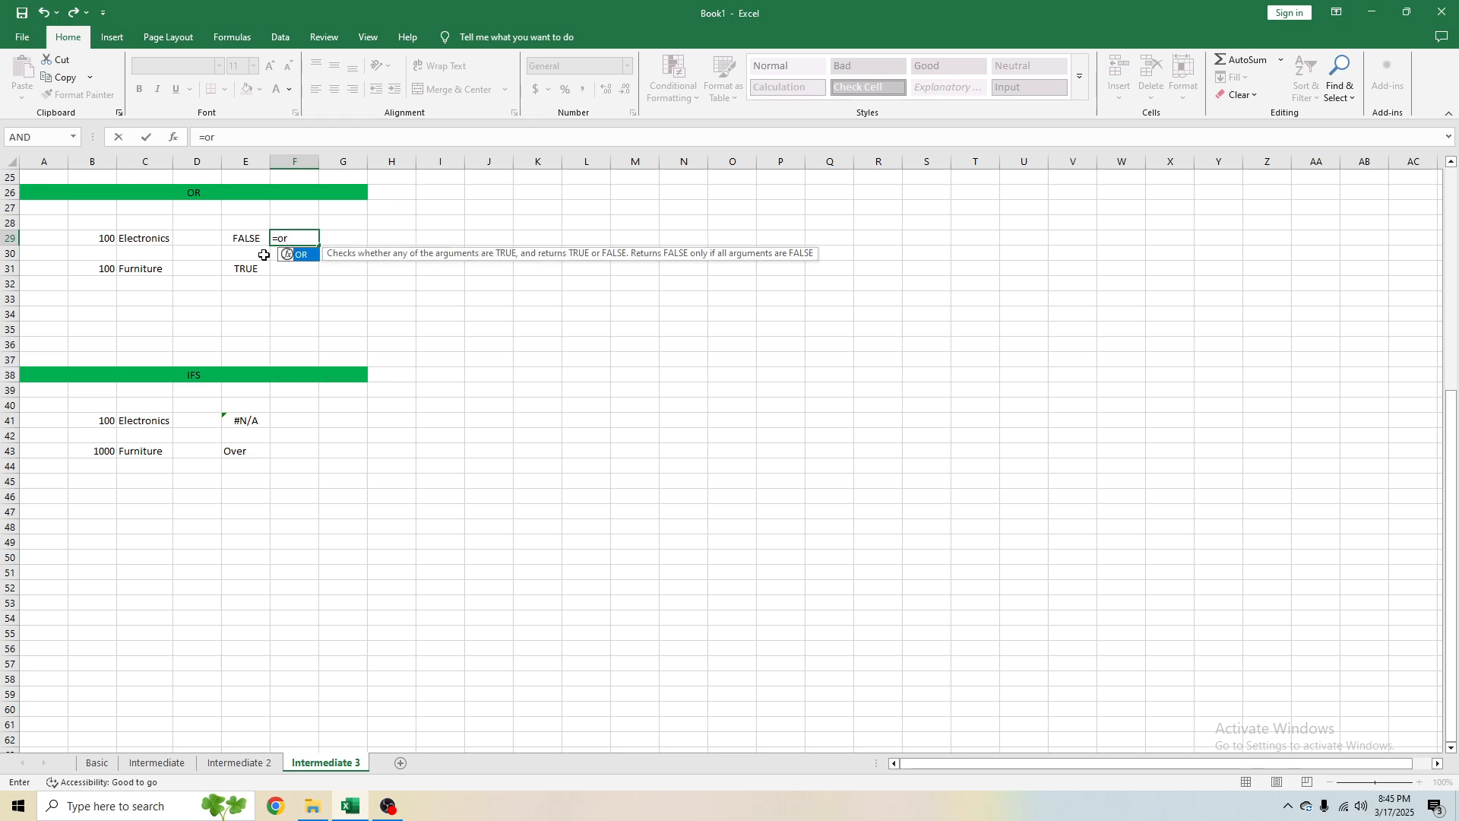
key(Tab)
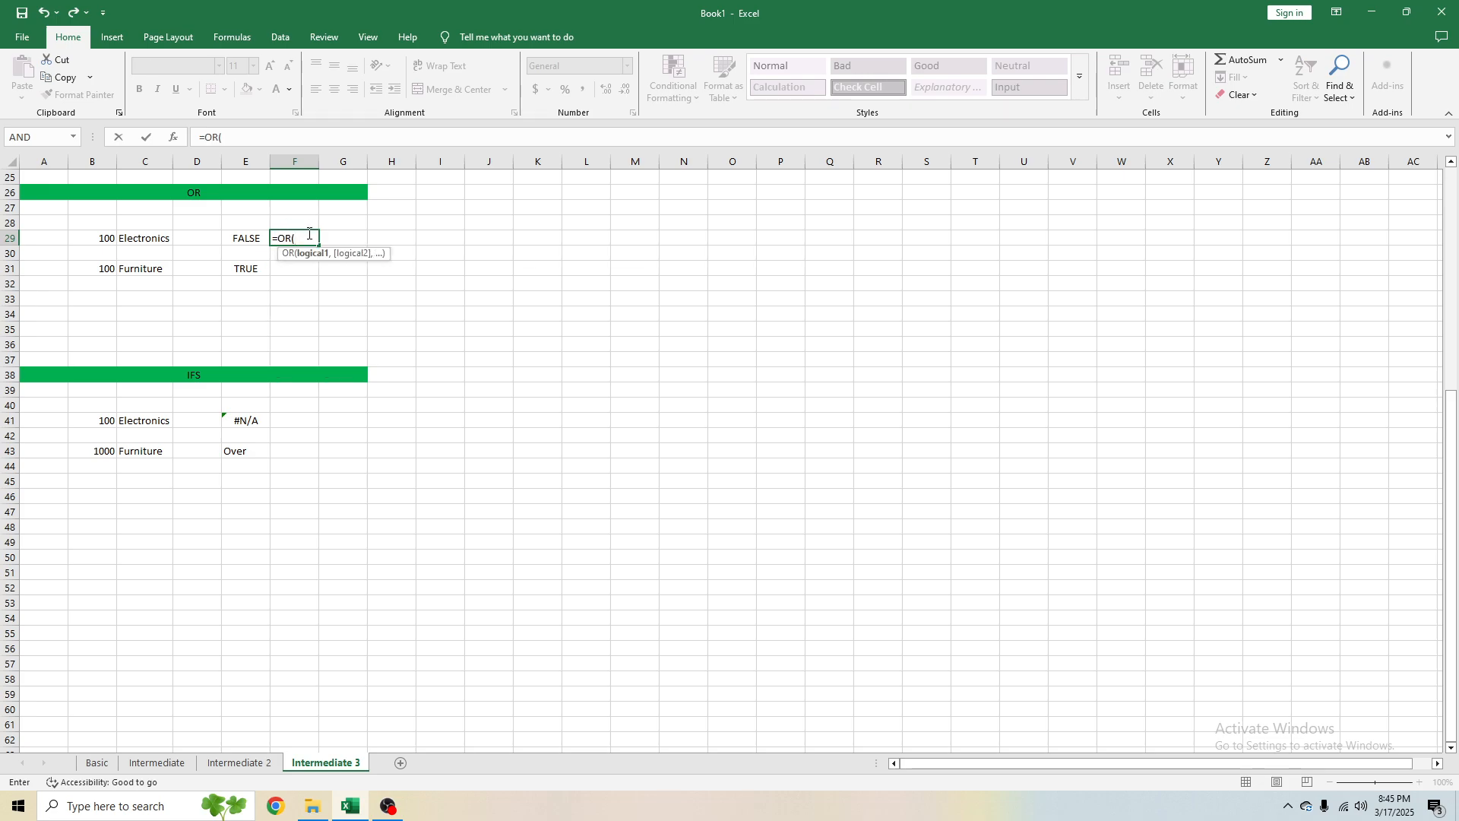
key(BackSpace)
key(BackSpace)
text(R)
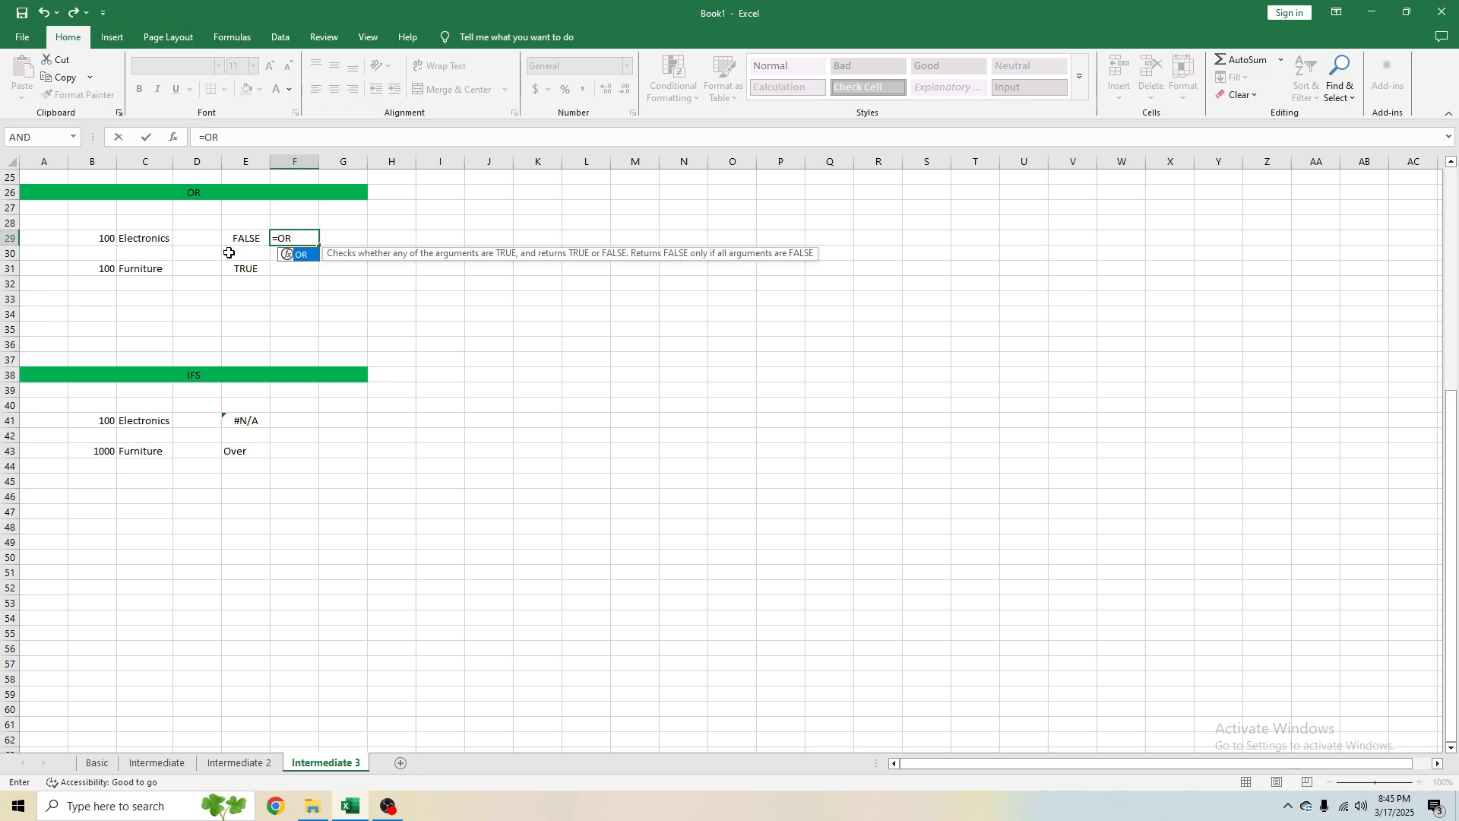
key(ctrl+Return)
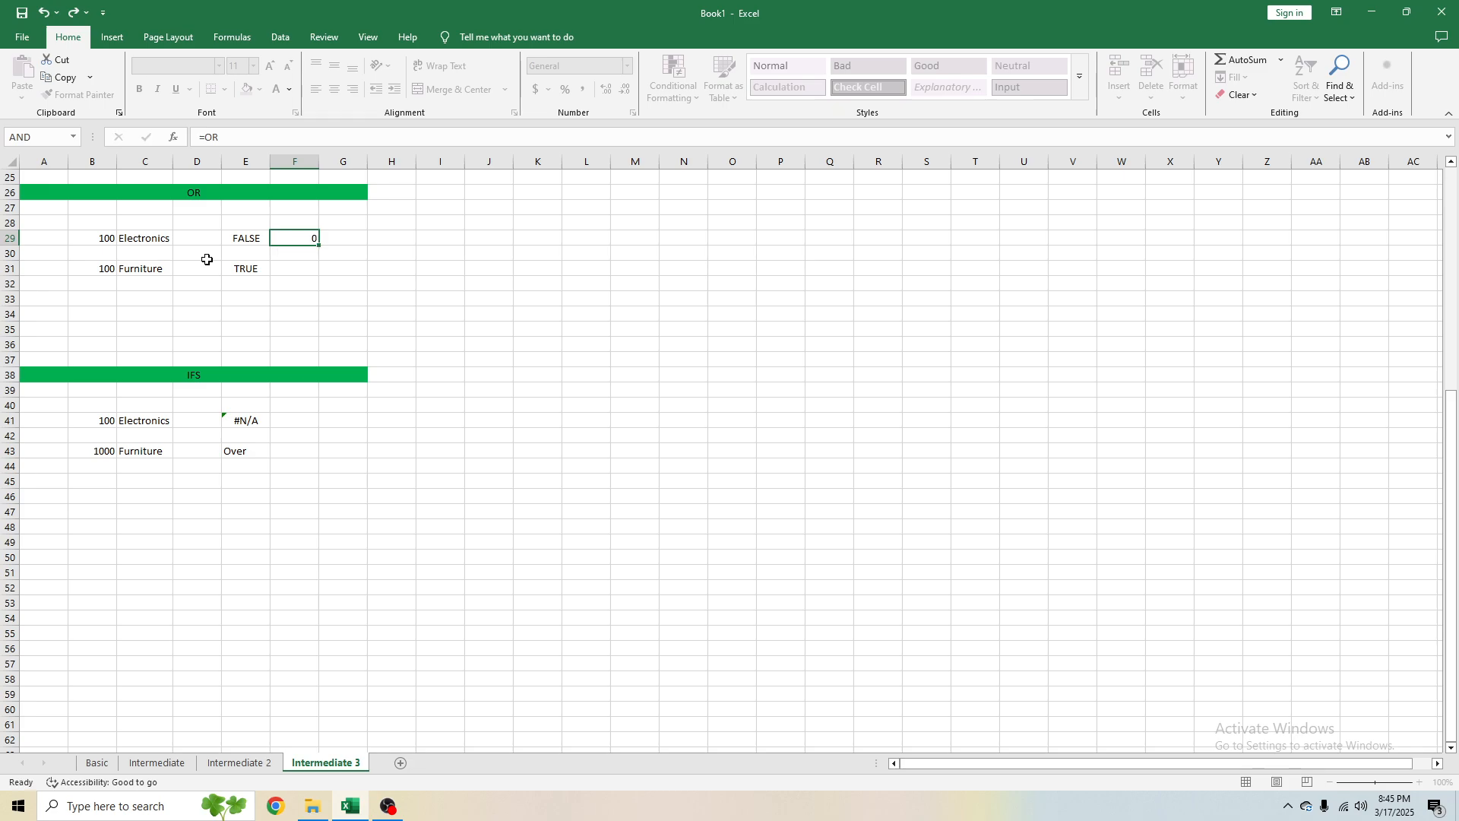
text(+OR)
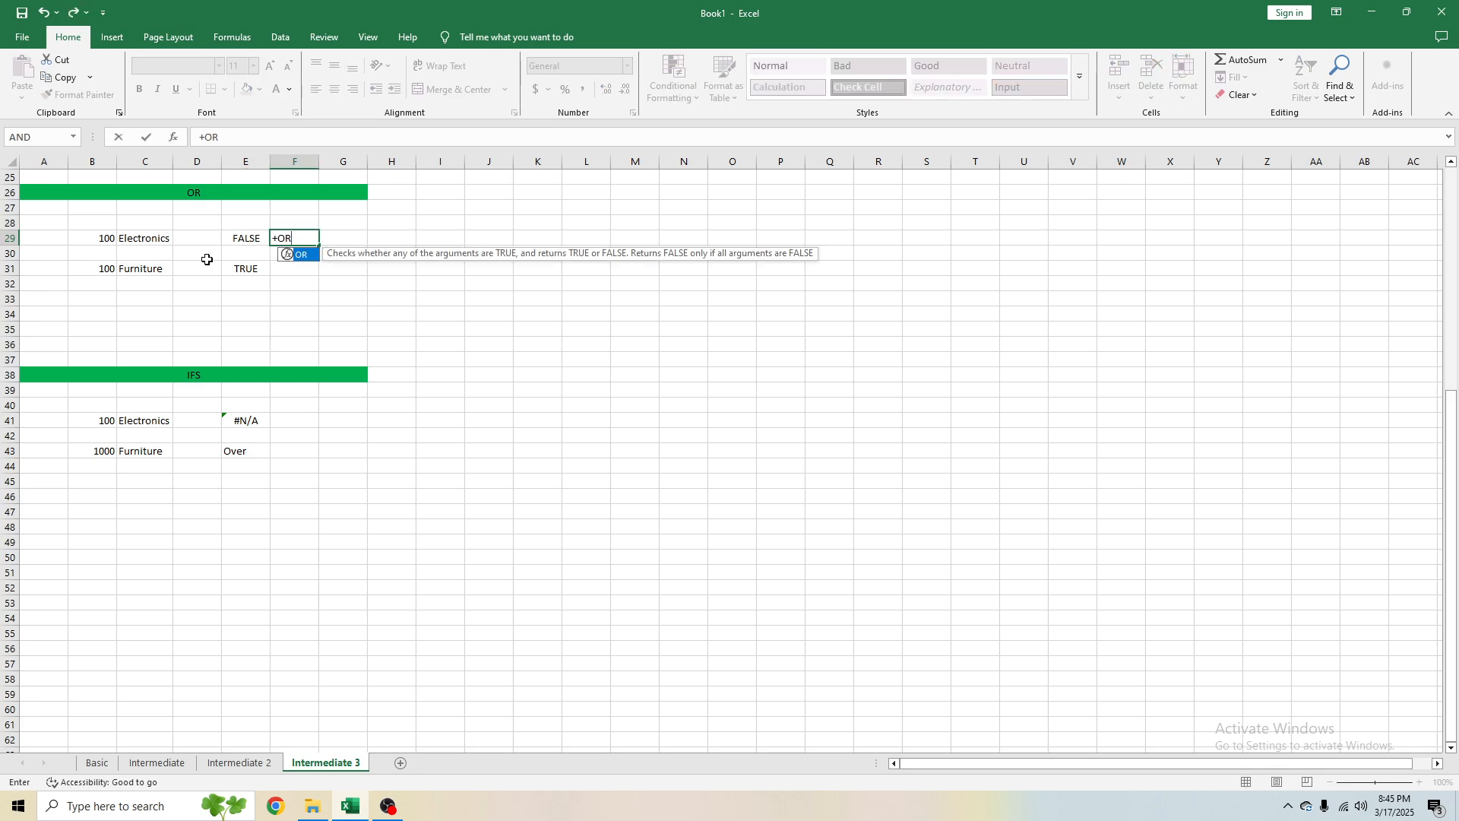
text(()
key(BackSpace)
key(BackSpace)
key(BackSpace)
key(BackSpace)
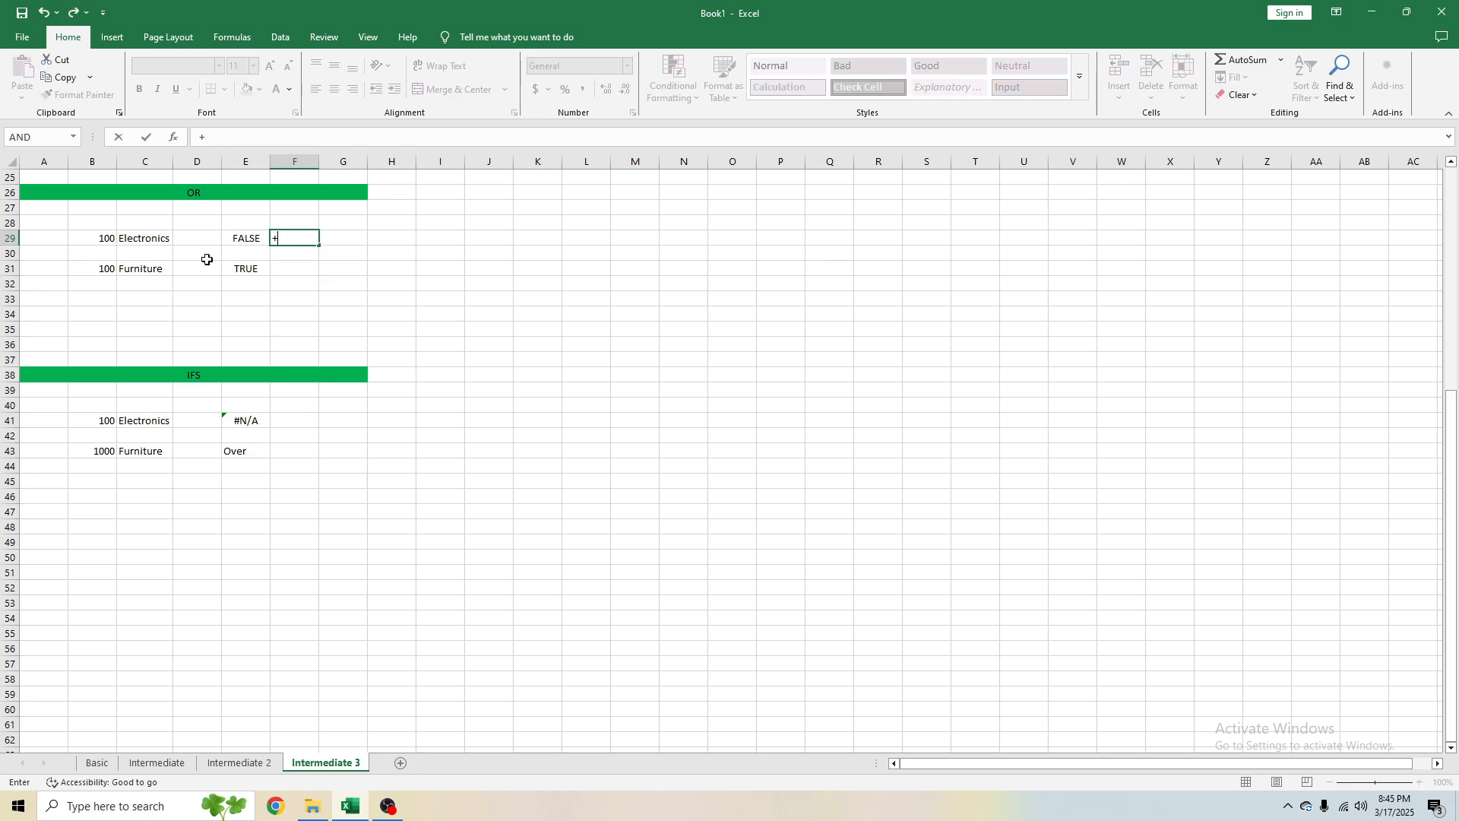
Step: Enter an OR formula in F29 with the conditions B29>100 and C29="Furniture"
text(=OR()
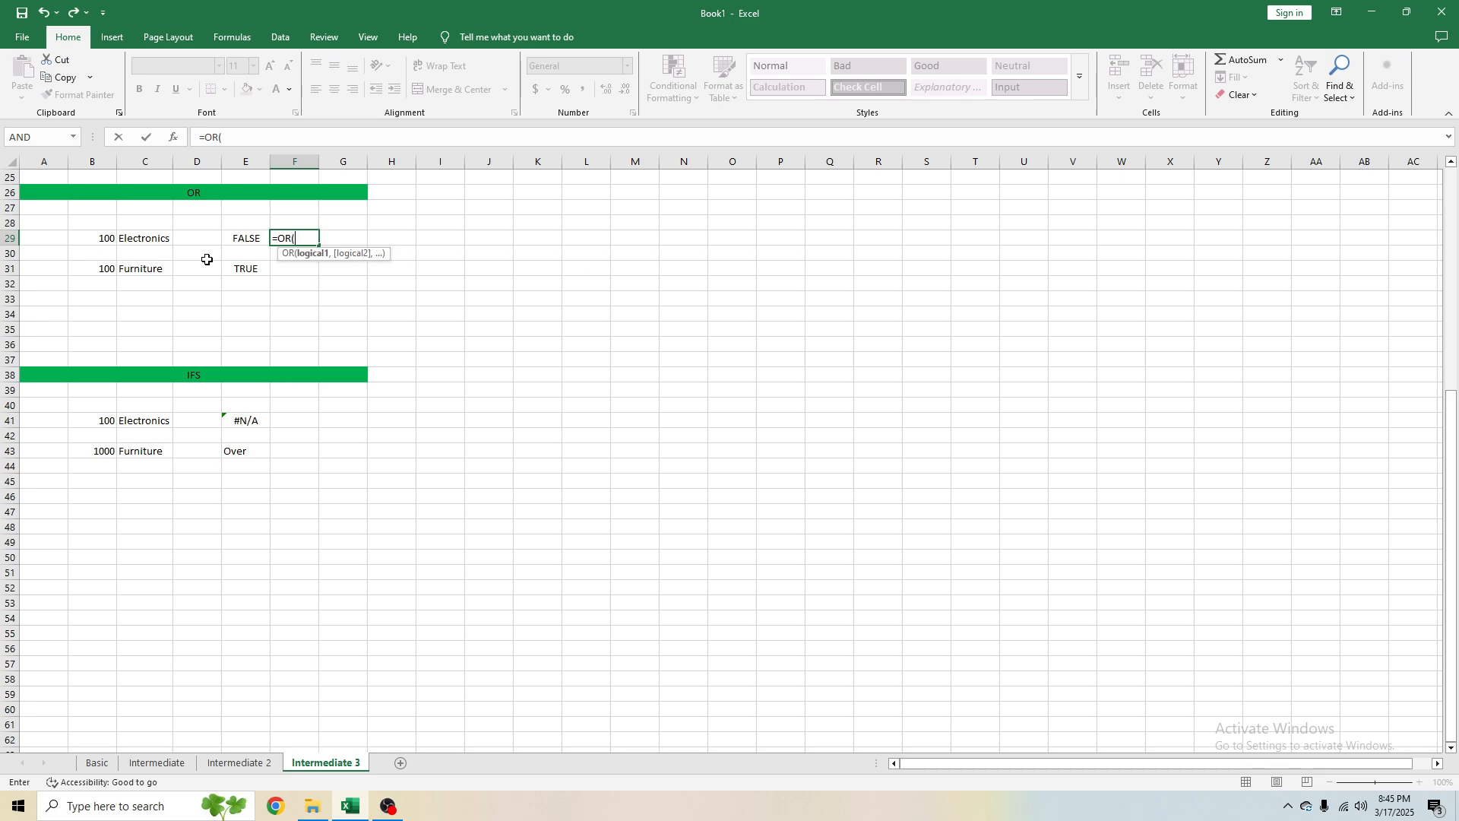
click(95, 238)
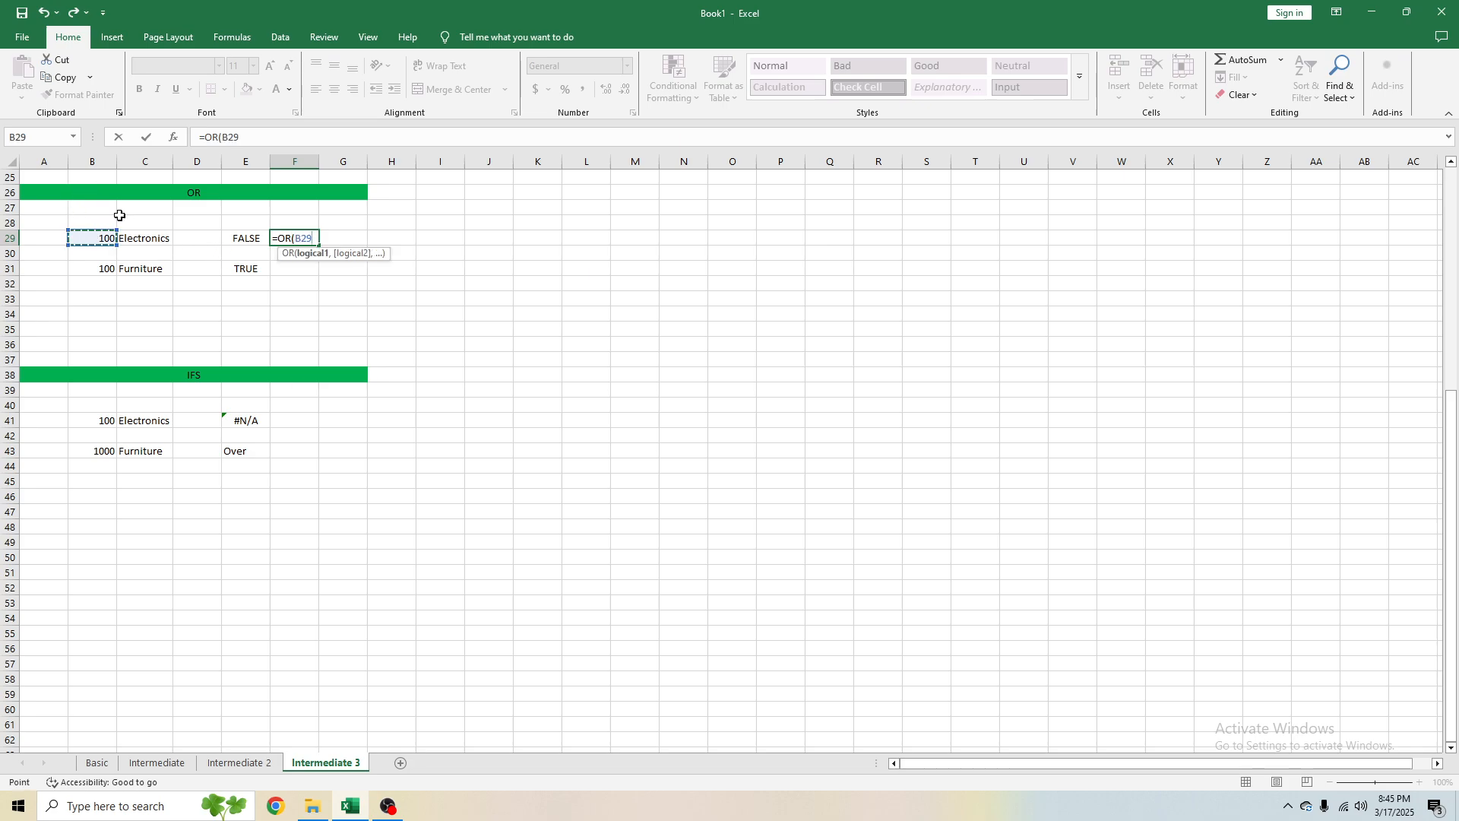
text(>100,)
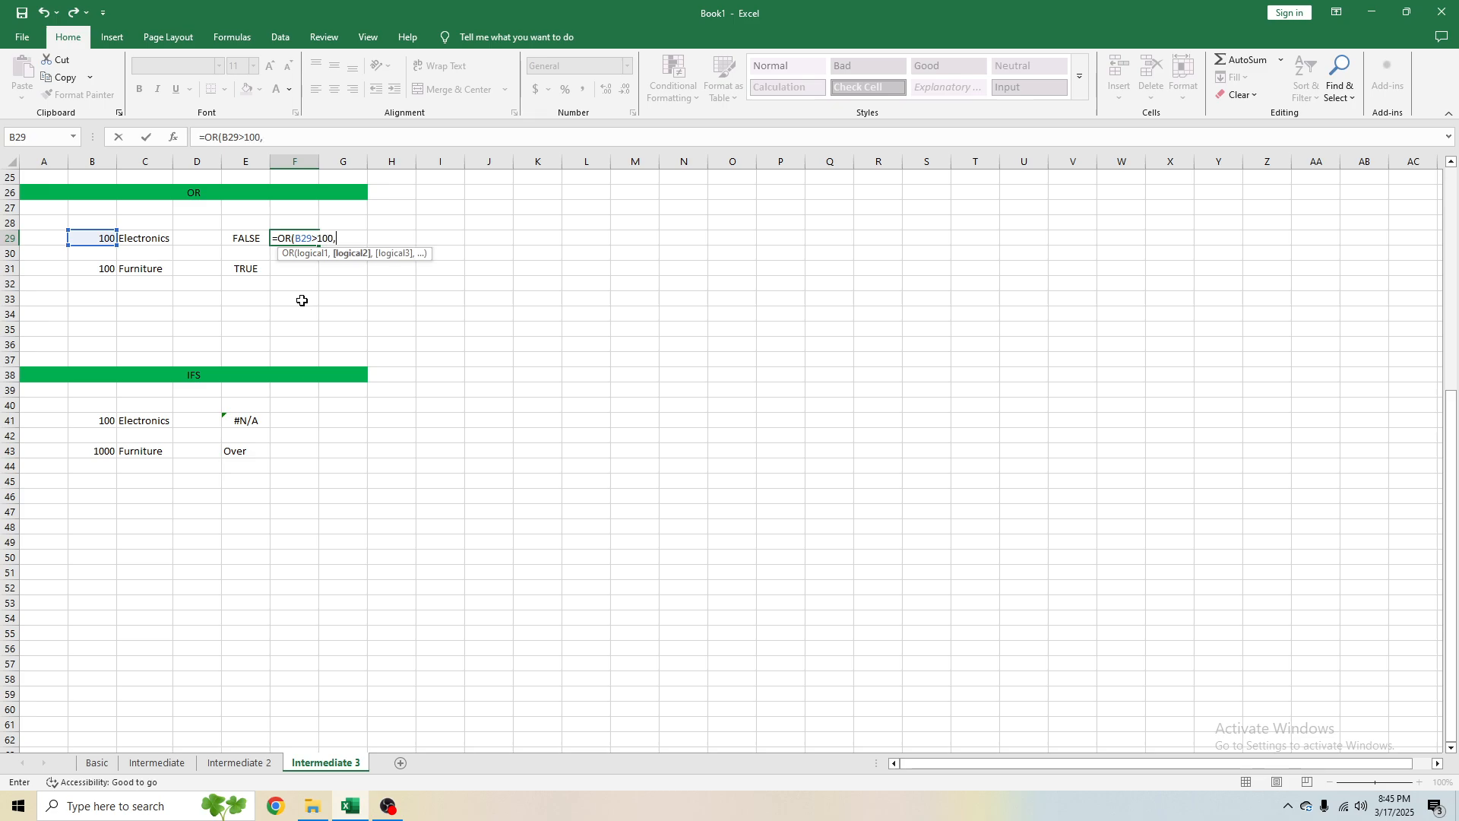
click(155, 238)
text(=")
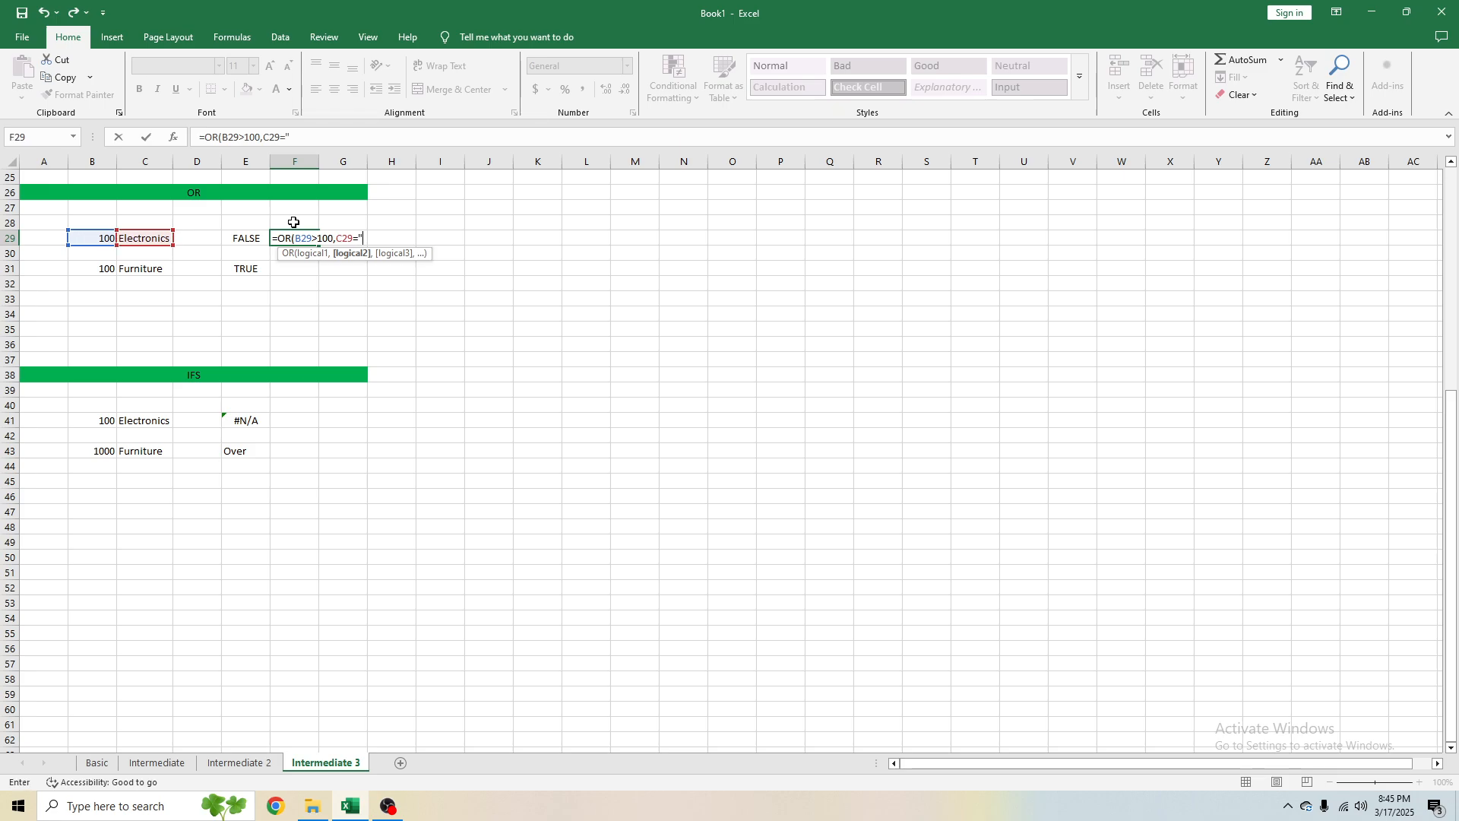
text(Futr)
text(iture)
key(Return)
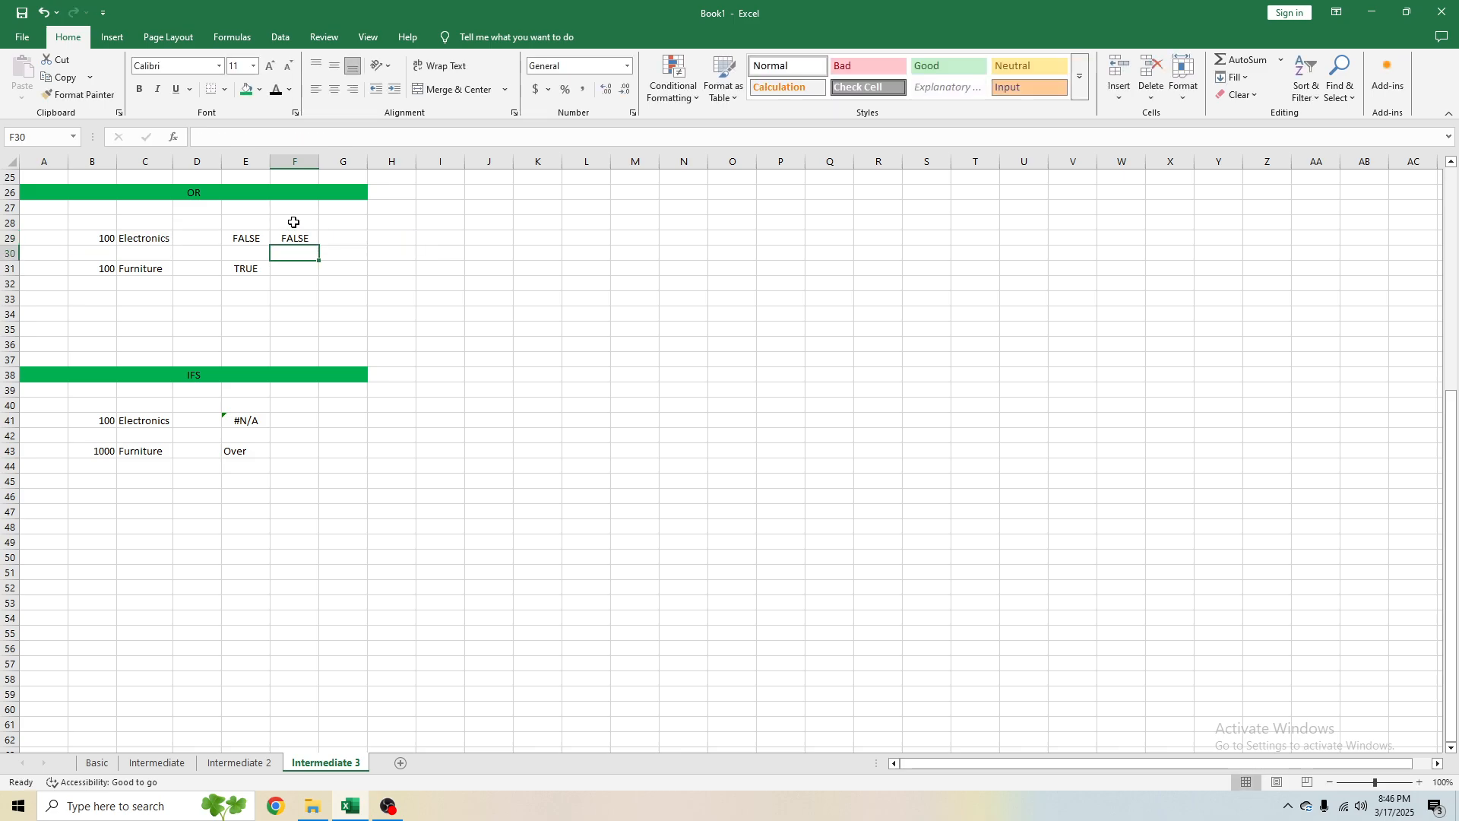
Step: Compare the amounts and categories of rows 29 and 31 in the OR section, also checking the amount in B20
click(295, 238)
drag(101, 238, 155, 237)
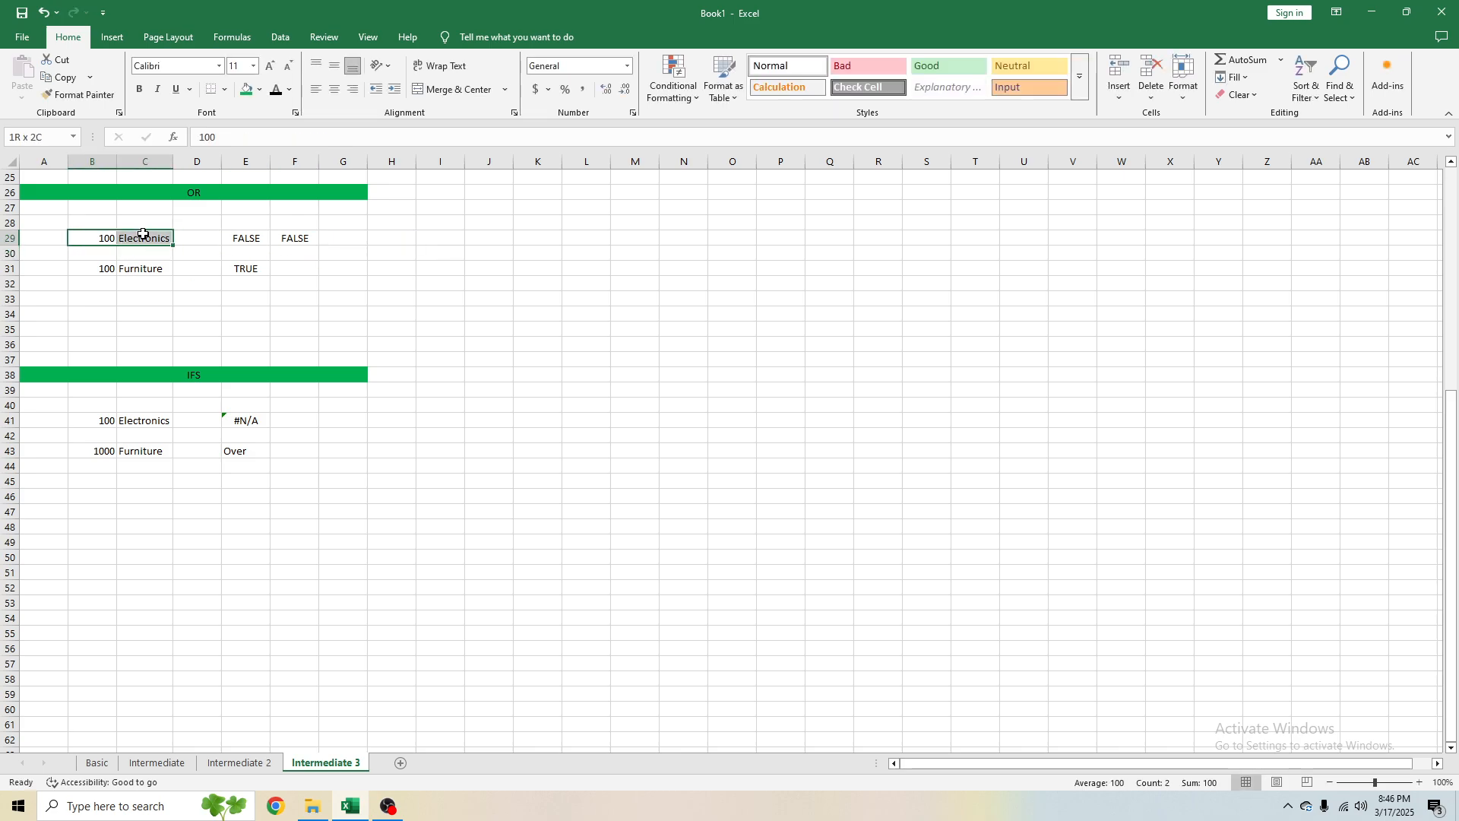
click(88, 269)
click(141, 268)
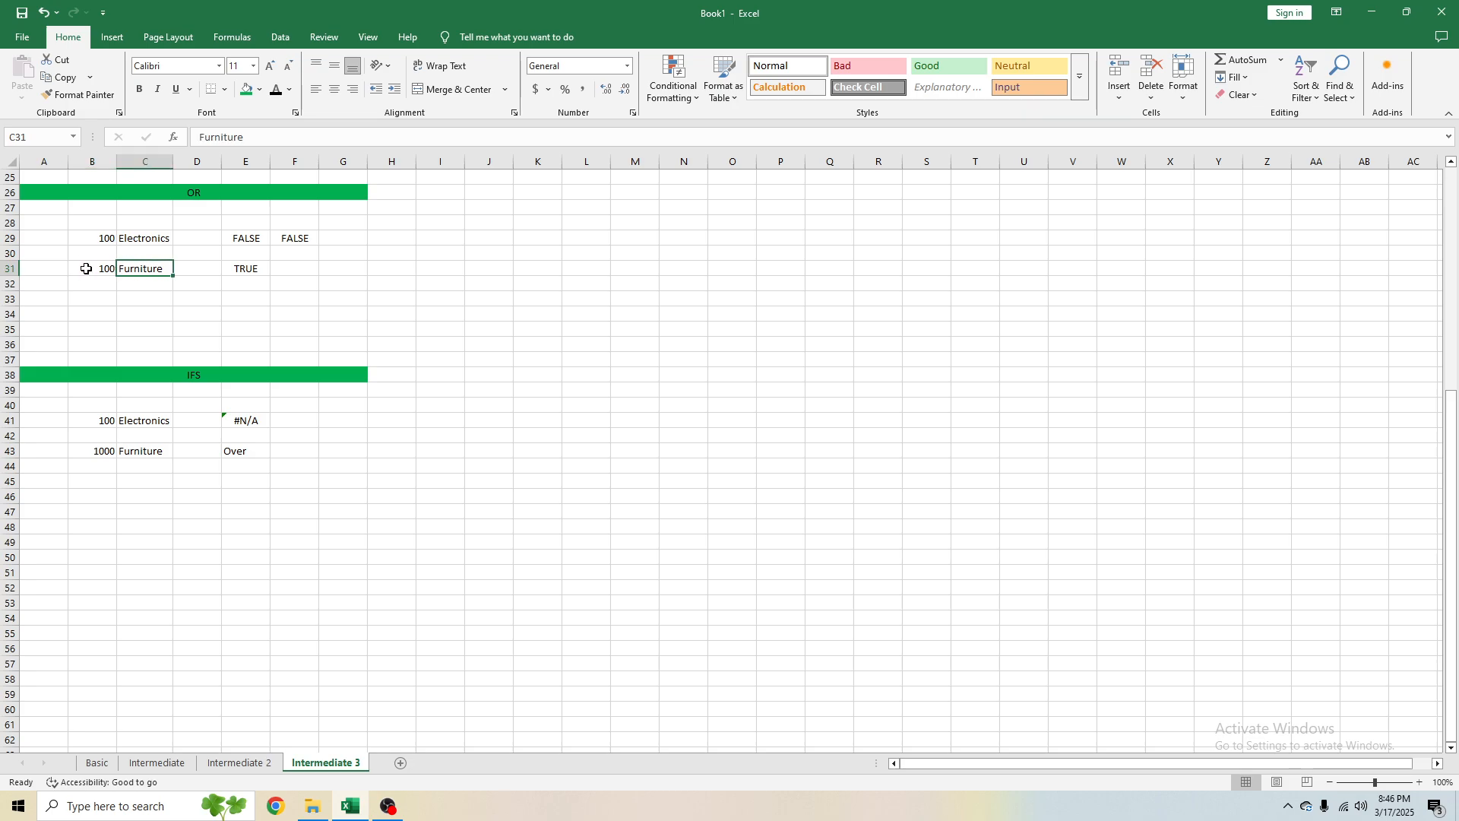
drag(87, 269, 143, 265)
click(92, 269)
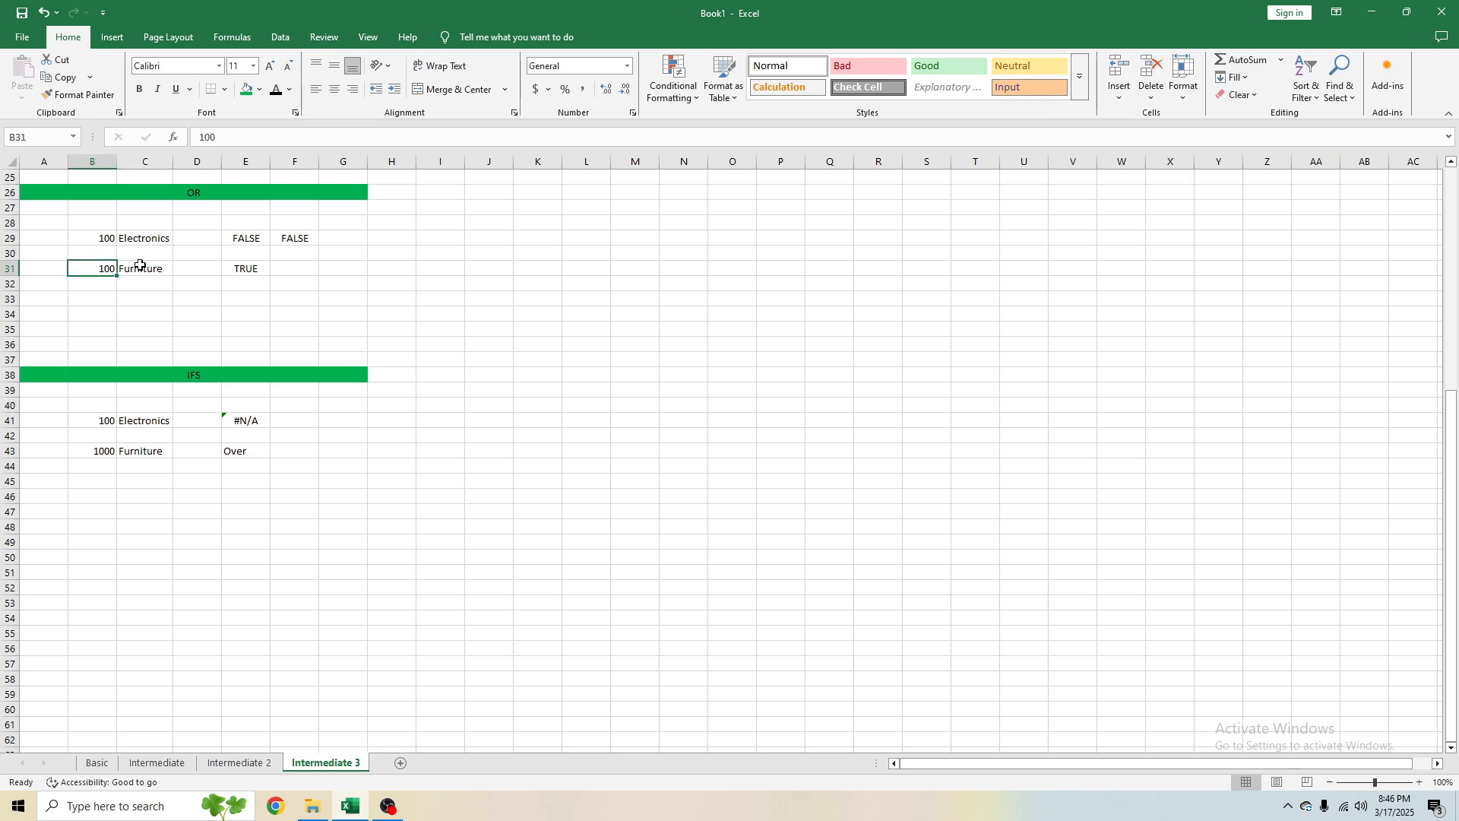
scroll(106, 243, up, 2)
click(105, 192)
click(99, 359)
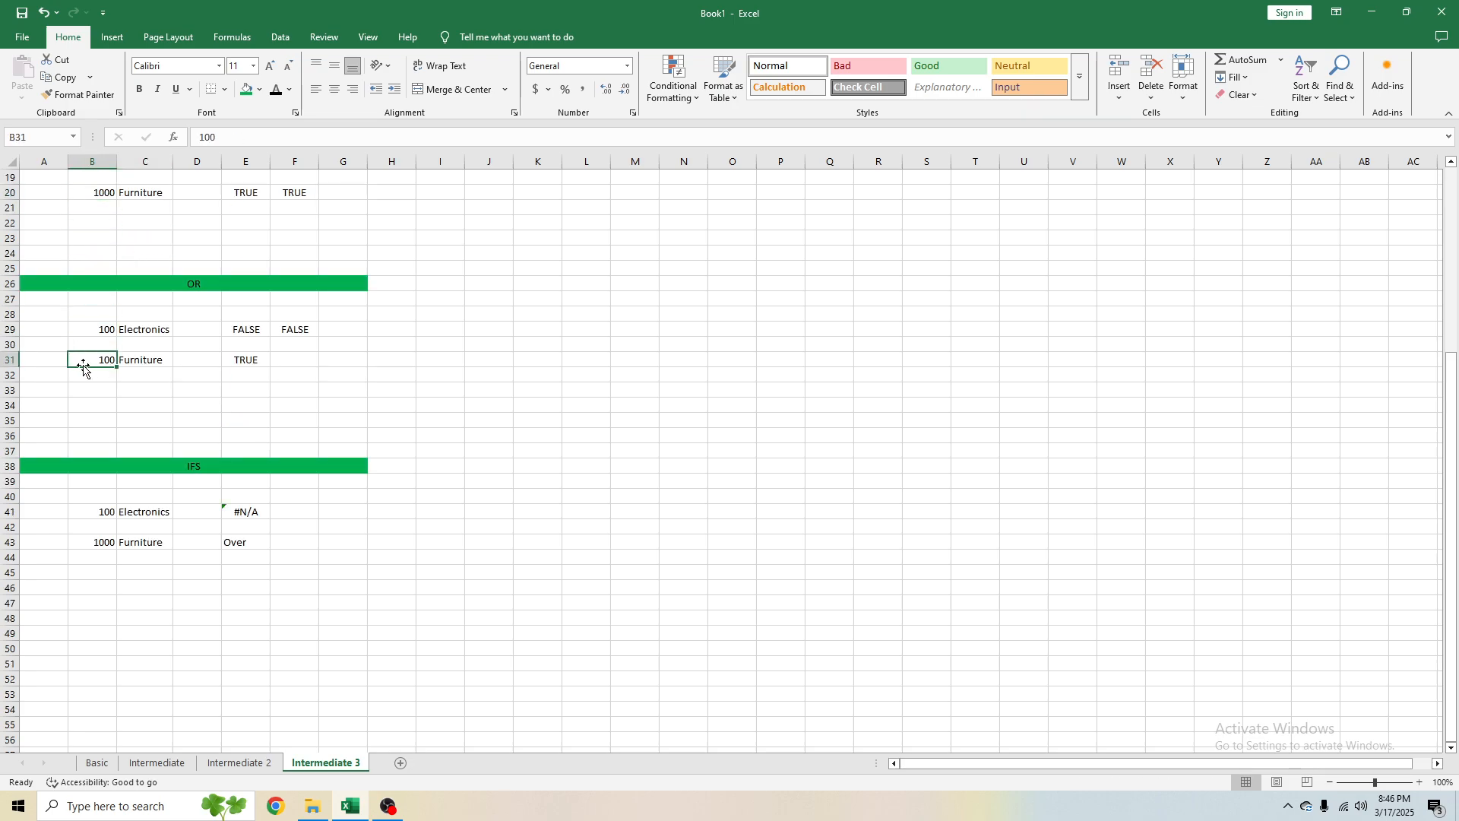
Step: Copy the OR formula from F29 into F31
scroll(152, 365, down, 1)
click(283, 315)
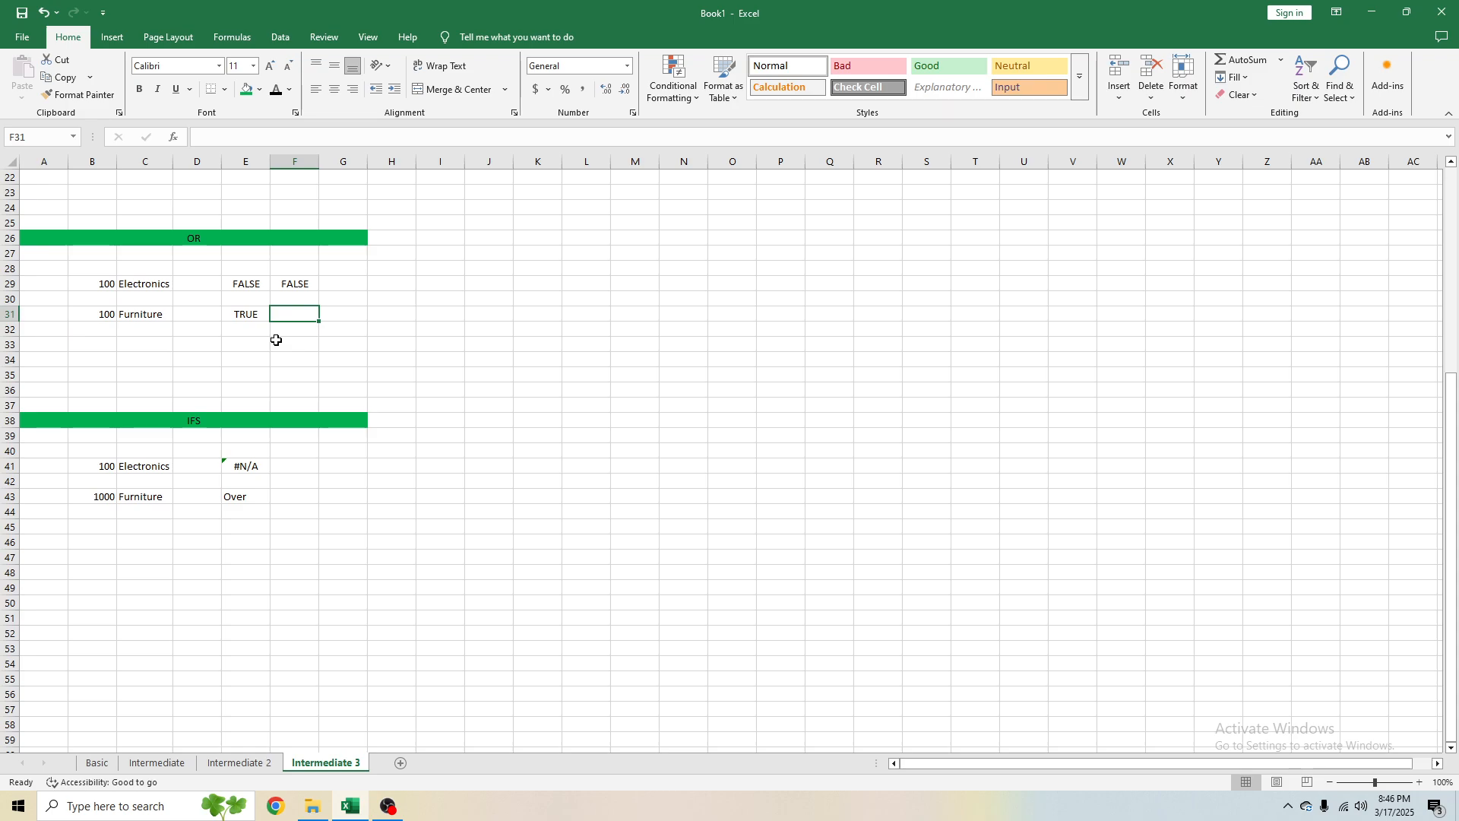
key(Up)
key(Up)
key(ctrl+c)
click(304, 314)
key(ctrl+v)
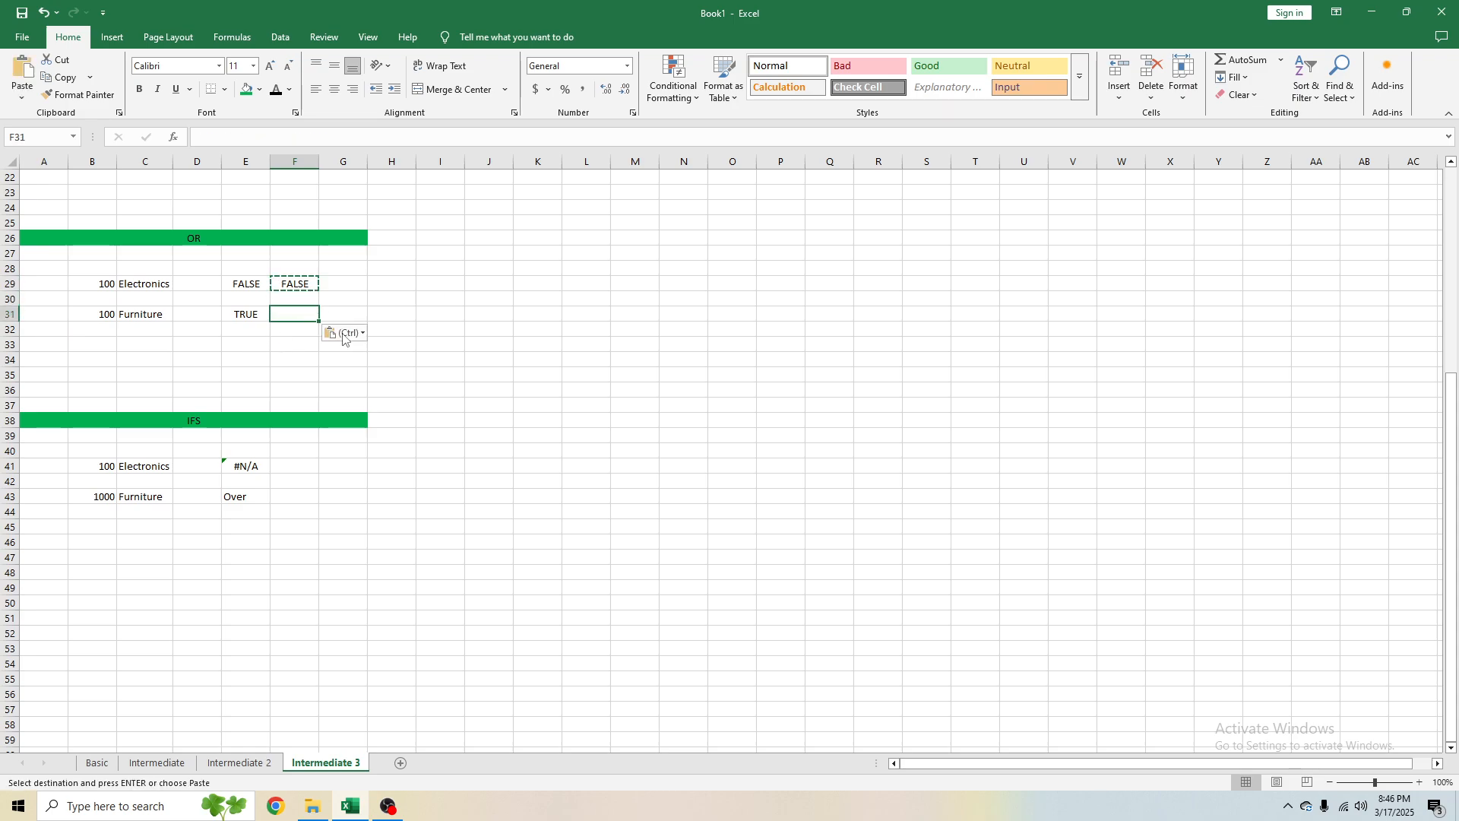
key(Escape)
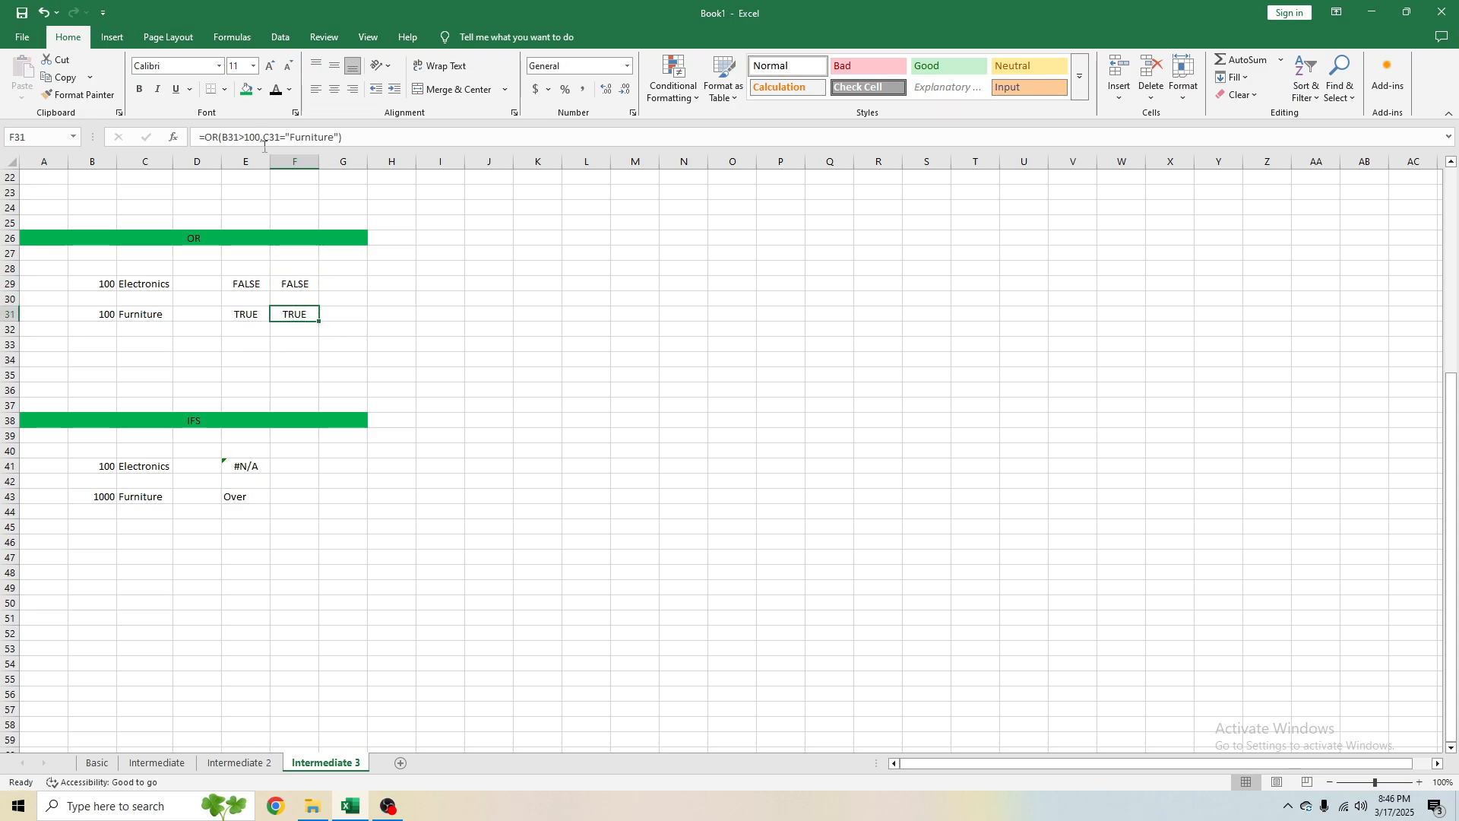
Step: Review the B31>100 and C31="Furniture" conditions in the F31 formula without changing them
click(248, 138)
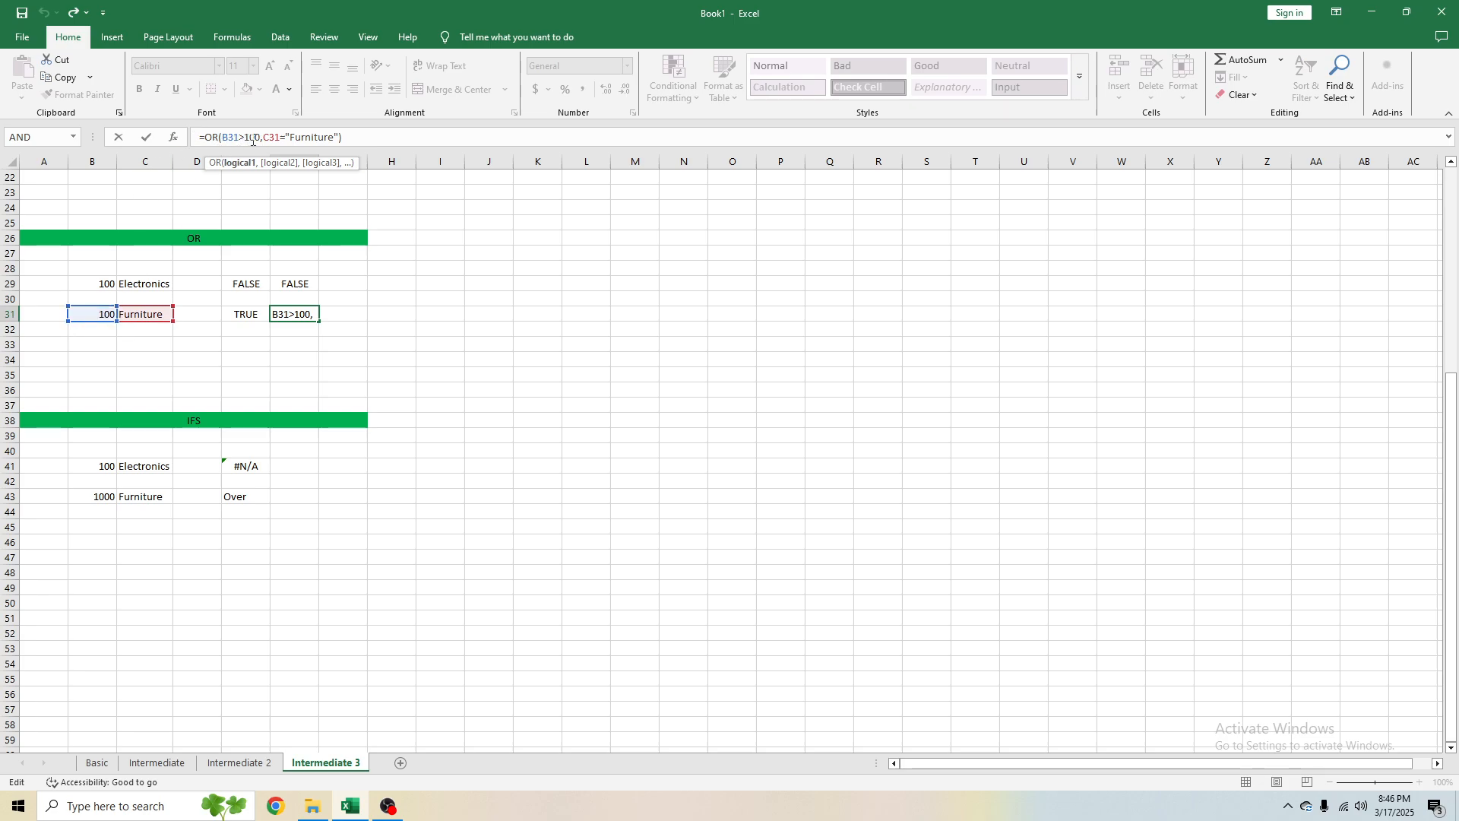
click(276, 137)
click(296, 138)
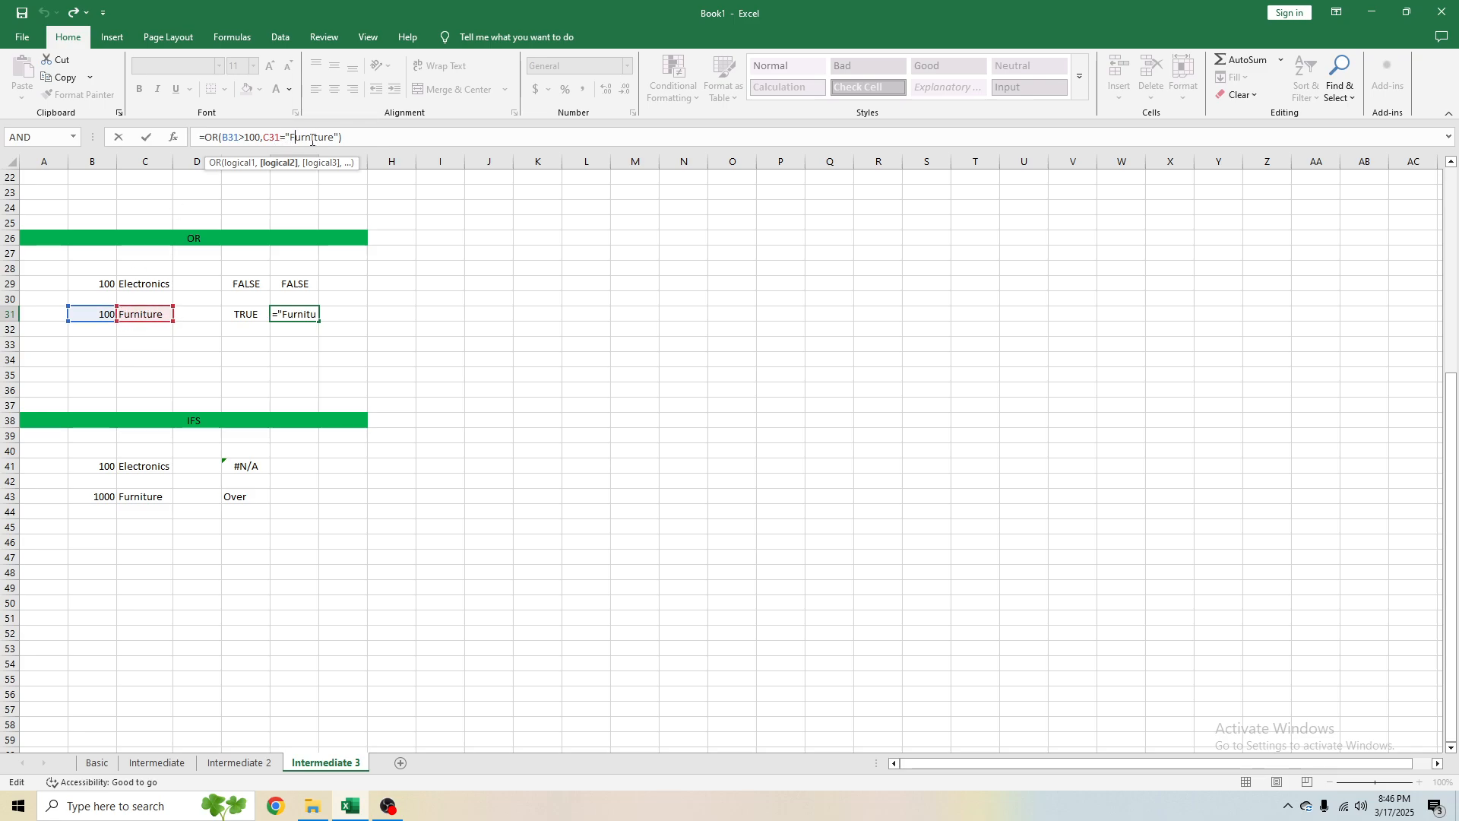
click(371, 323)
click(309, 313)
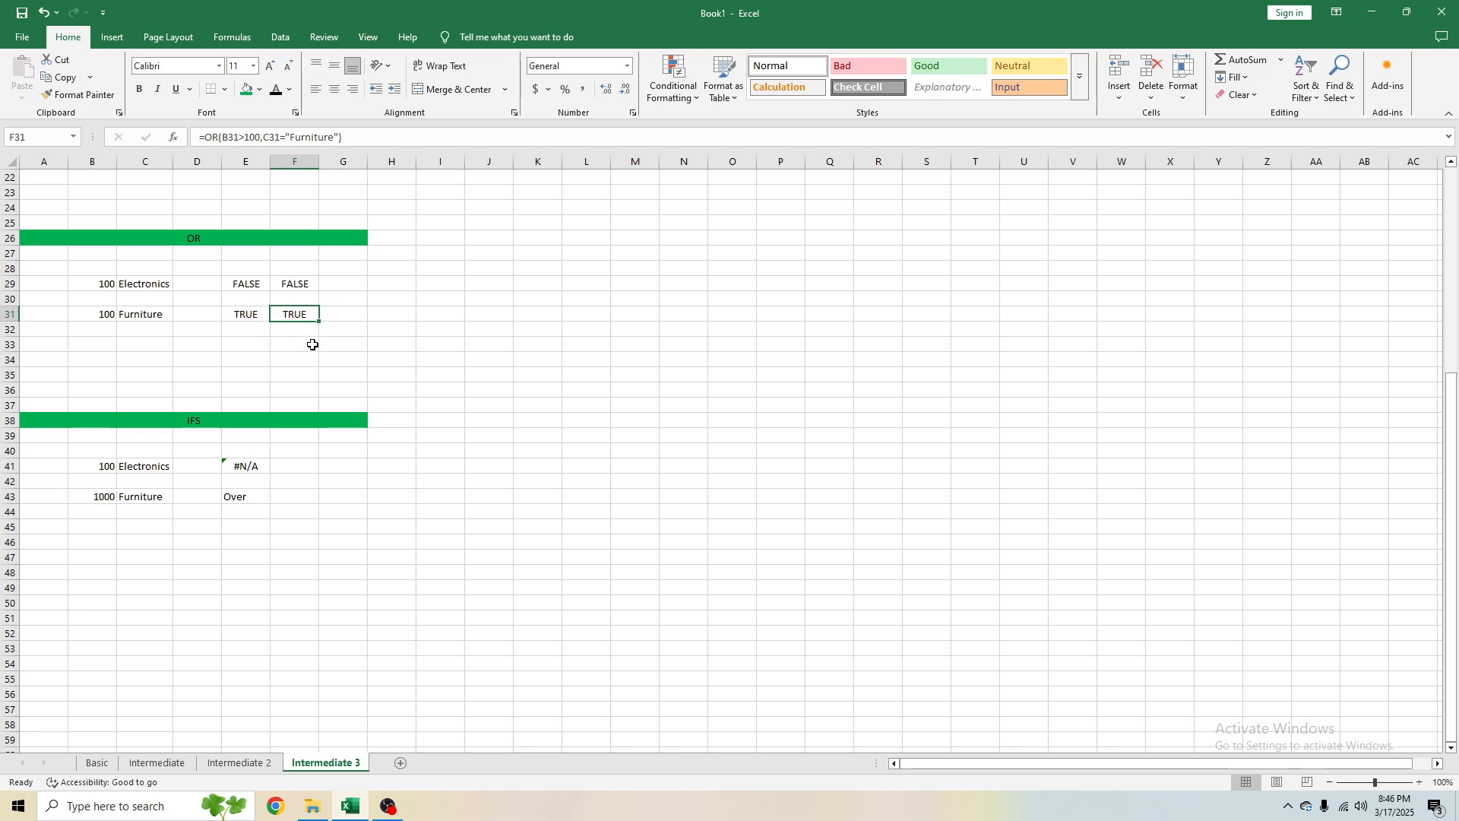
Step: Look over the IFS section and revisit the IF, AND and OR sections, finishing with F41 selected
click(304, 465)
click(297, 312)
click(283, 466)
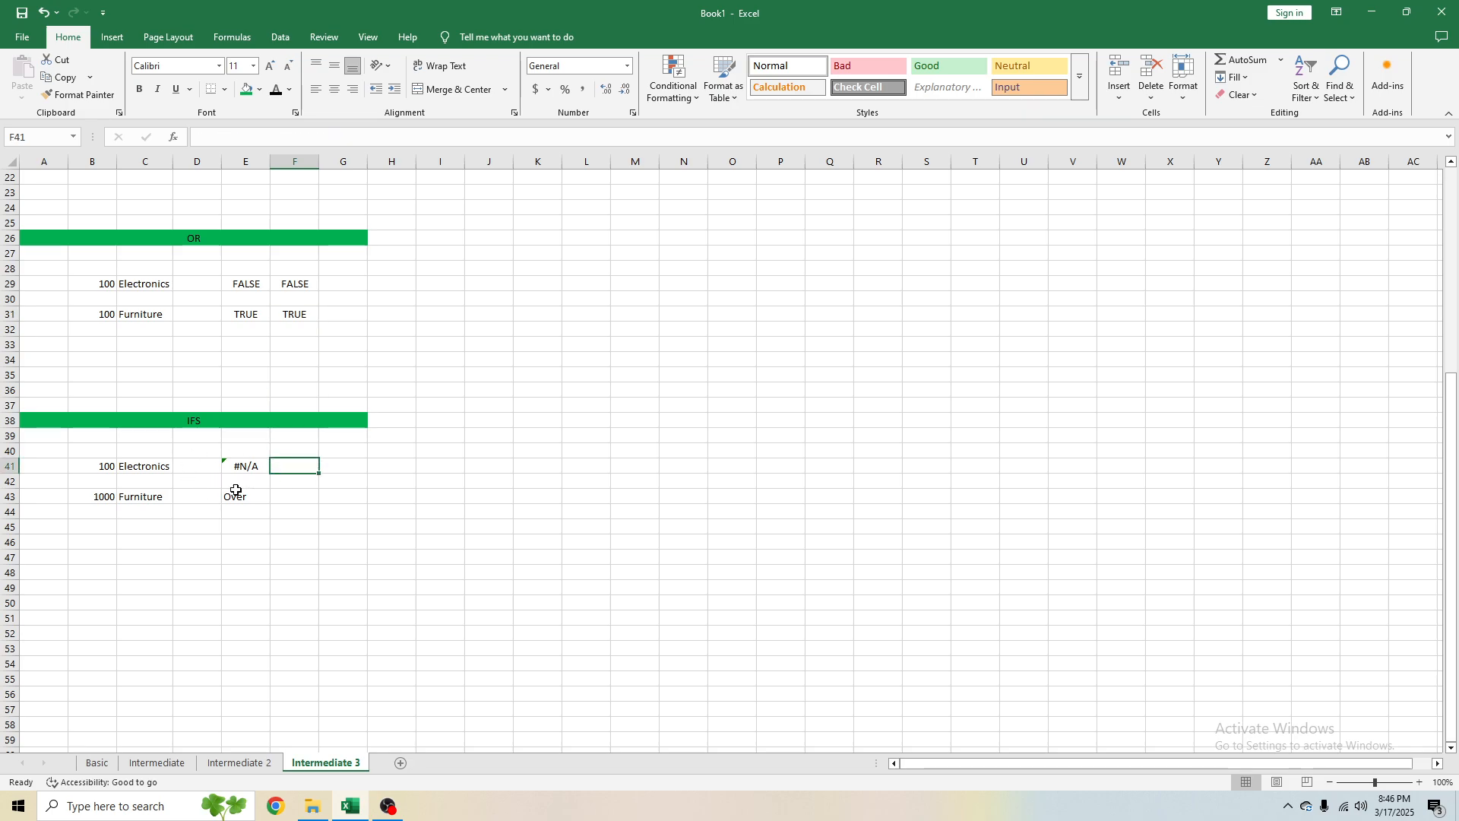
scroll(151, 435, down, 6)
scroll(154, 438, up, 1)
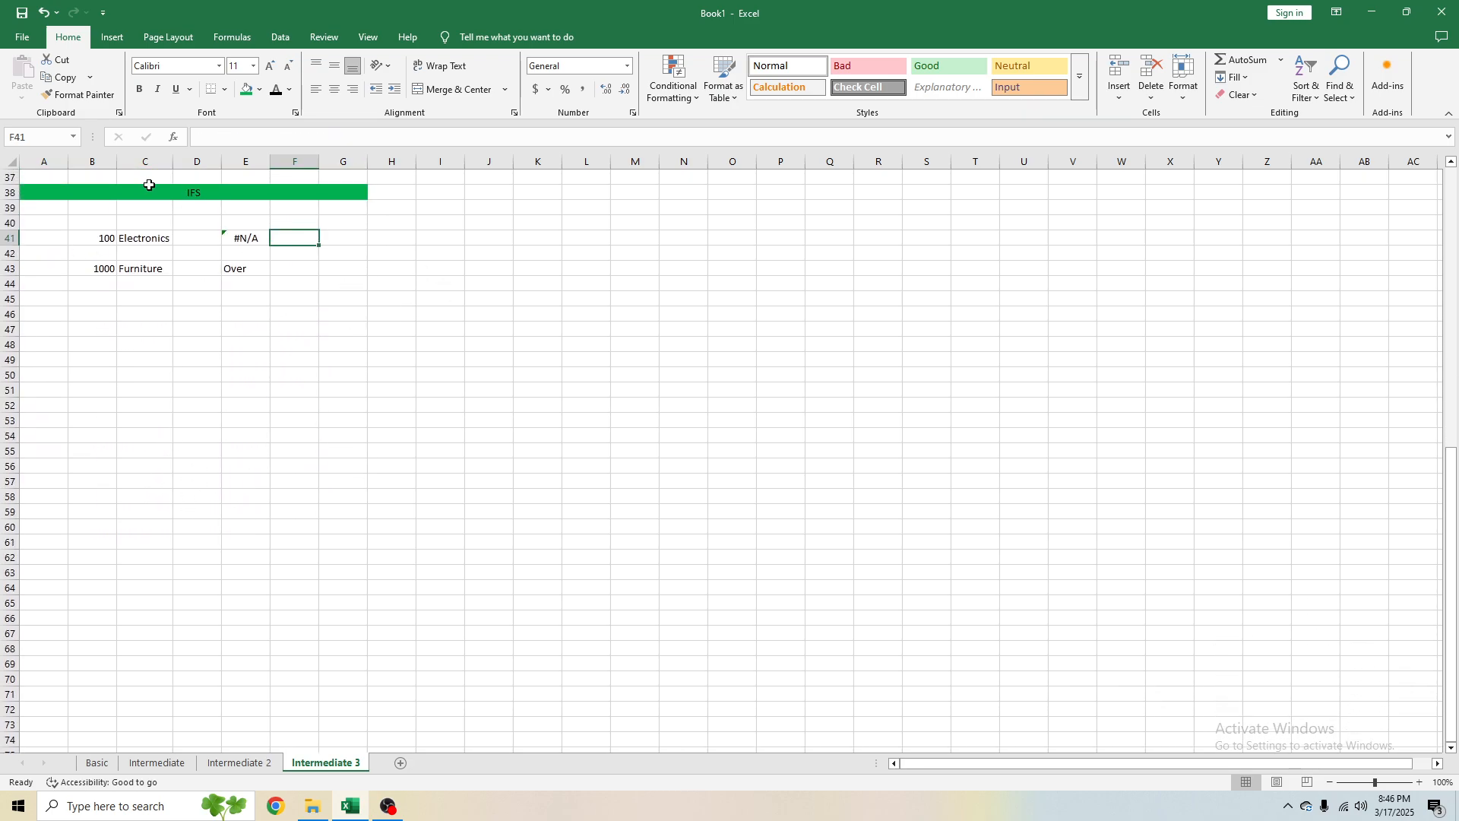
click(256, 252)
scroll(256, 253, up, 11)
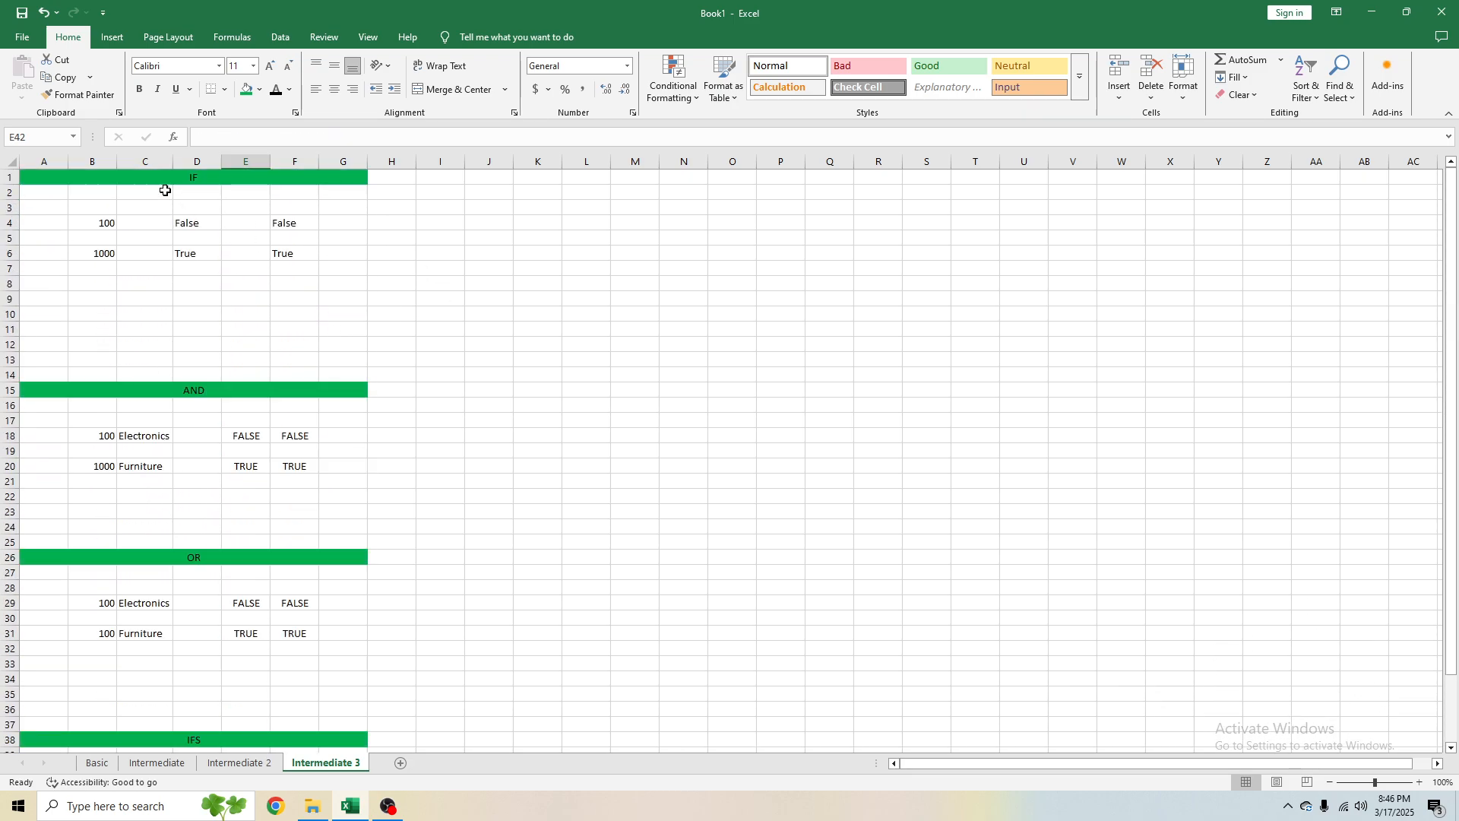
scroll(255, 281, down, 7)
scroll(258, 293, down, 3)
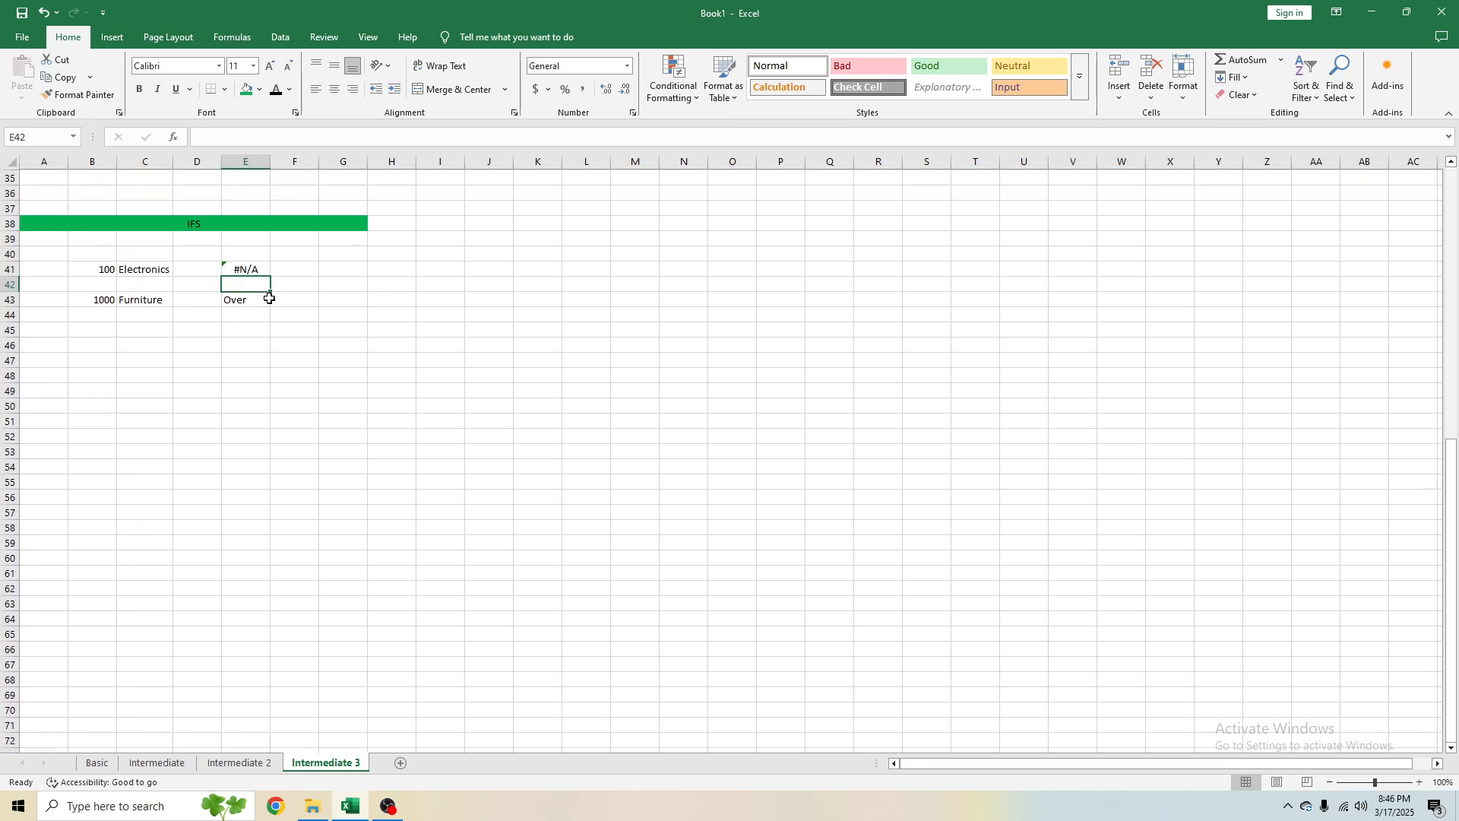
click(298, 288)
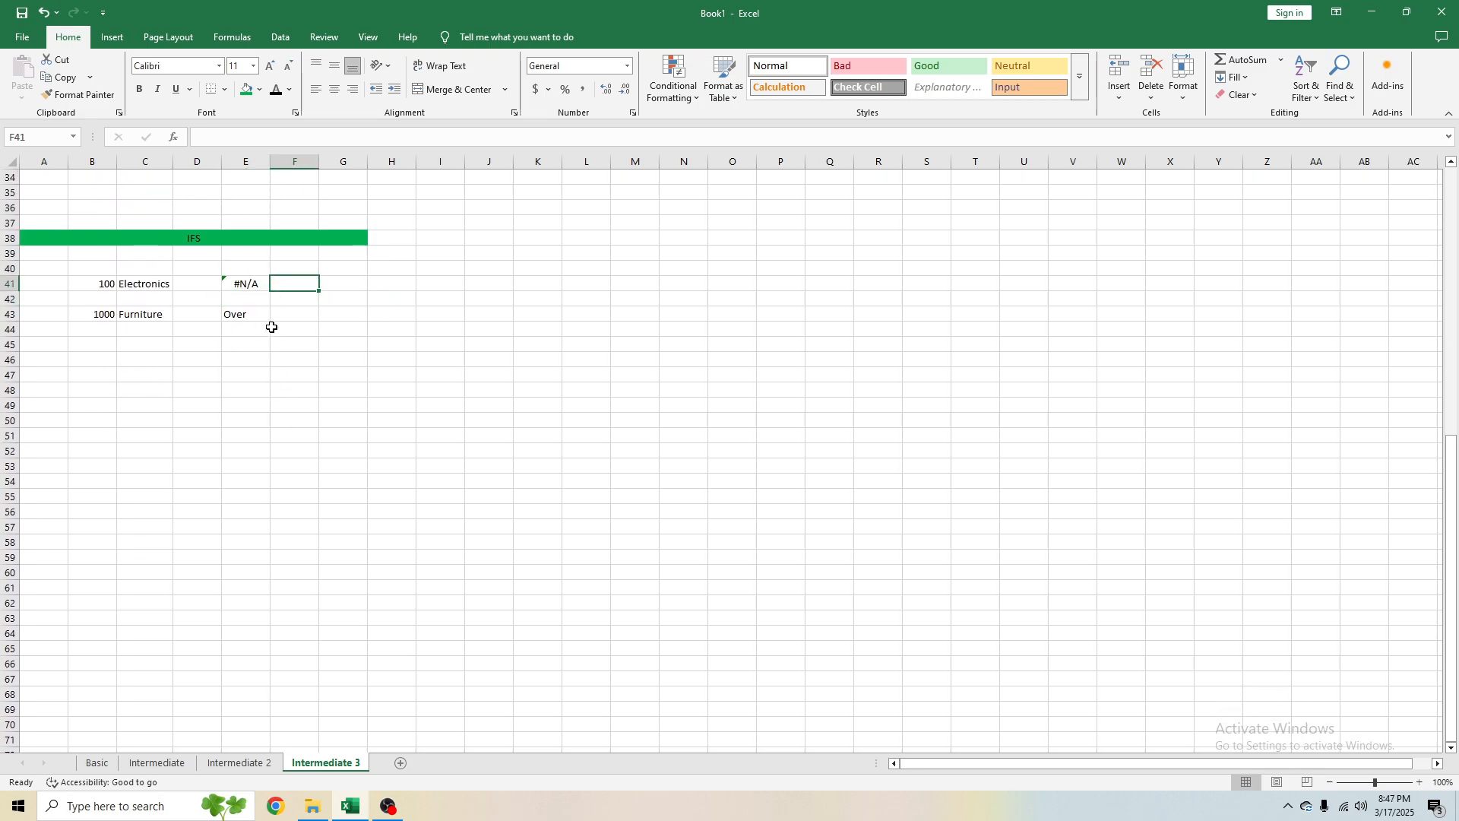
Step: Examine the example IFS formula in E41 against the amounts and categories in B41:C43
click(240, 287)
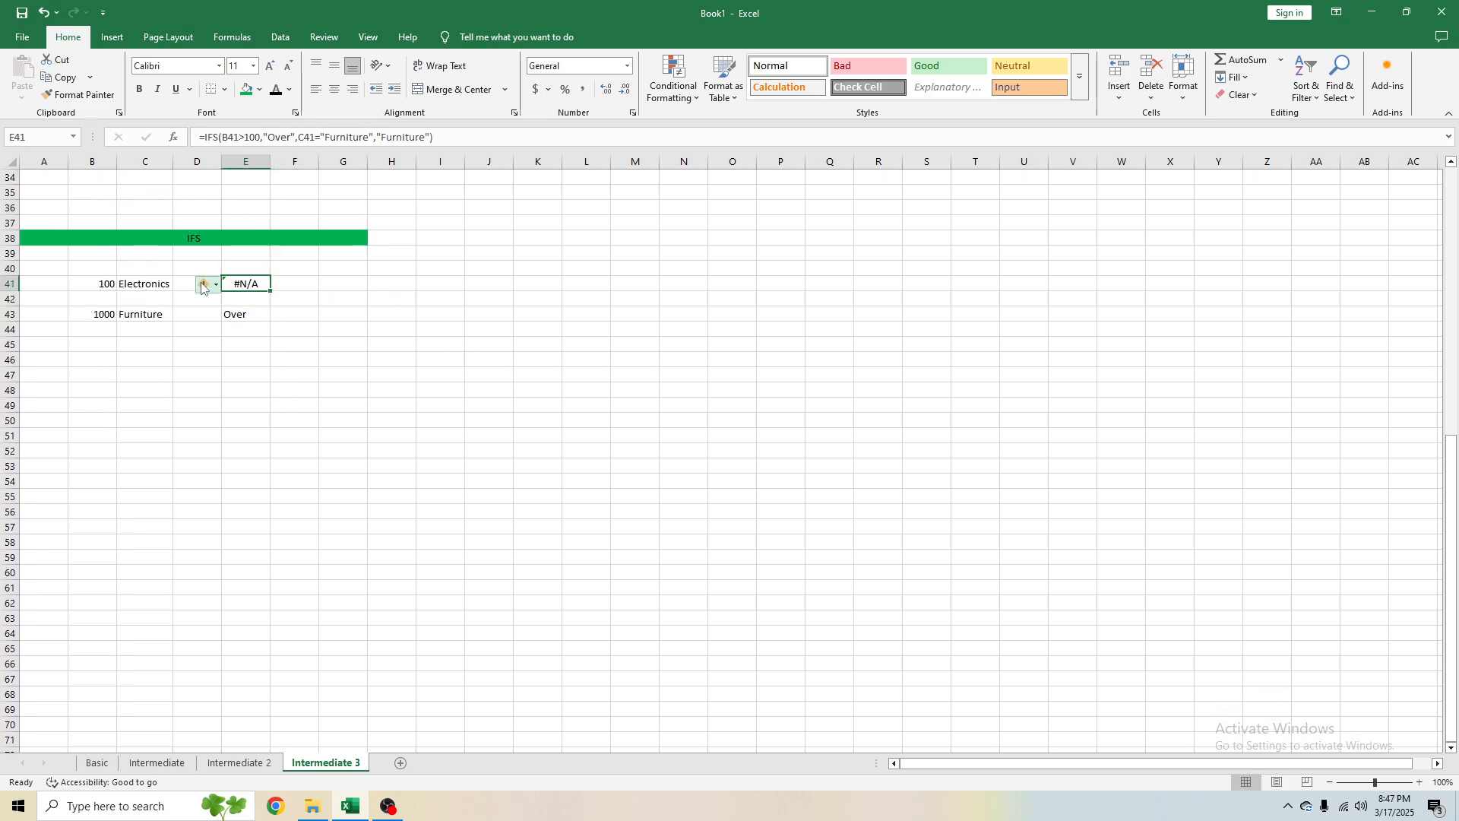
click(104, 283)
click(136, 284)
click(106, 285)
click(135, 284)
click(108, 284)
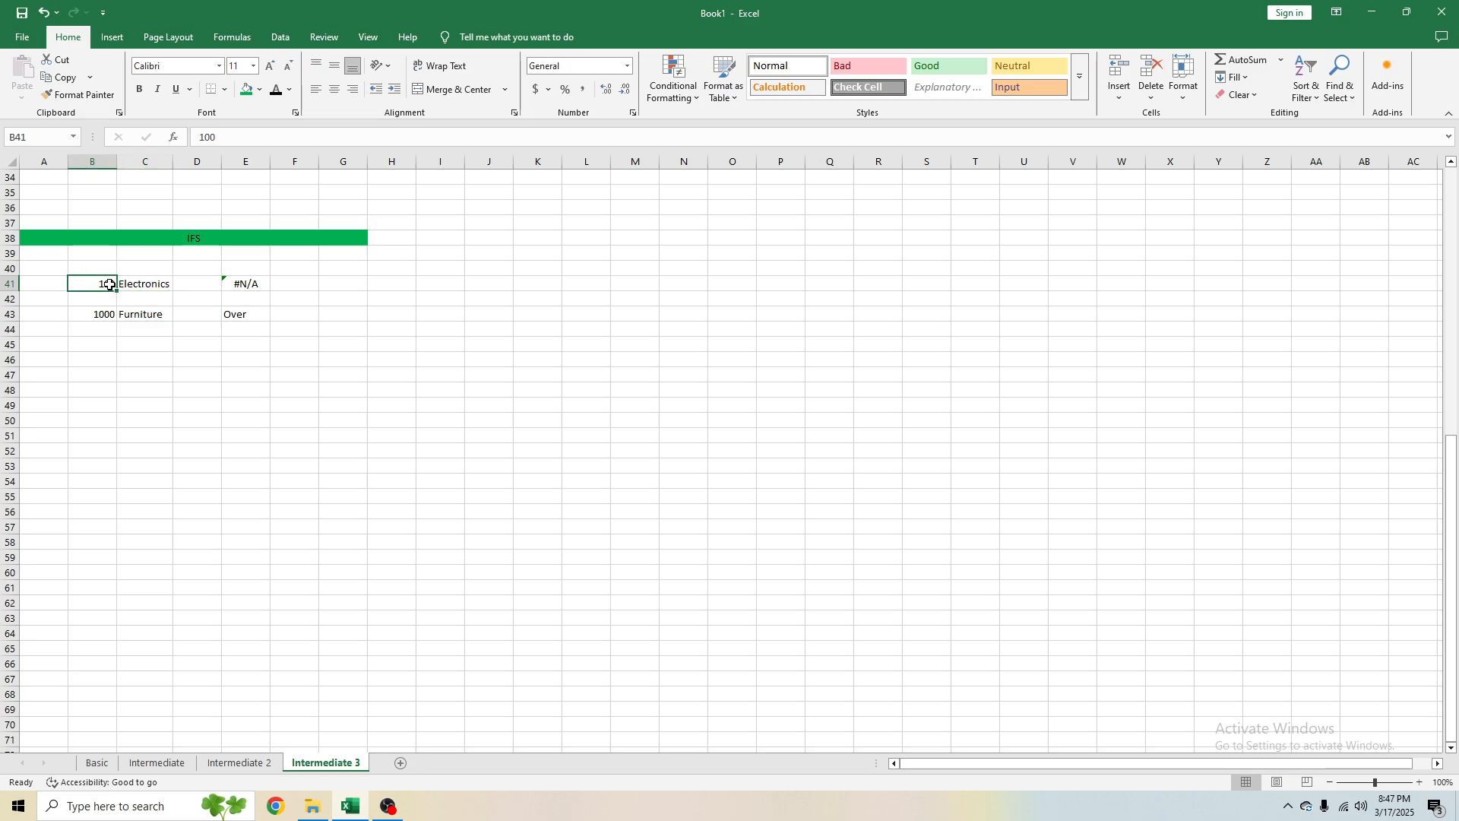
drag(111, 285, 144, 314)
click(251, 287)
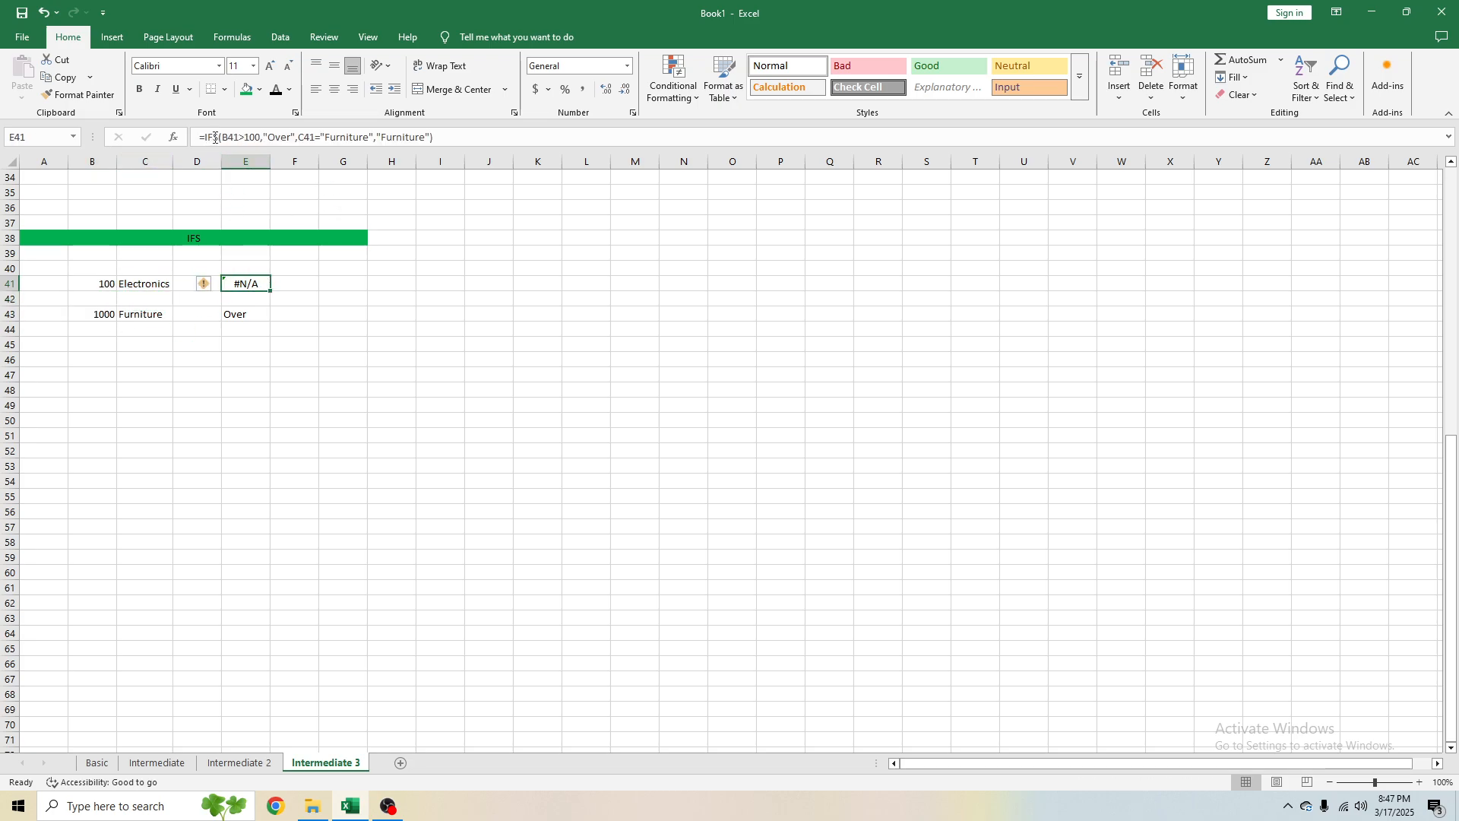
Step: Trace the conditions and results of the IFS formula in E41 against the values in B41 and C41
click(239, 138)
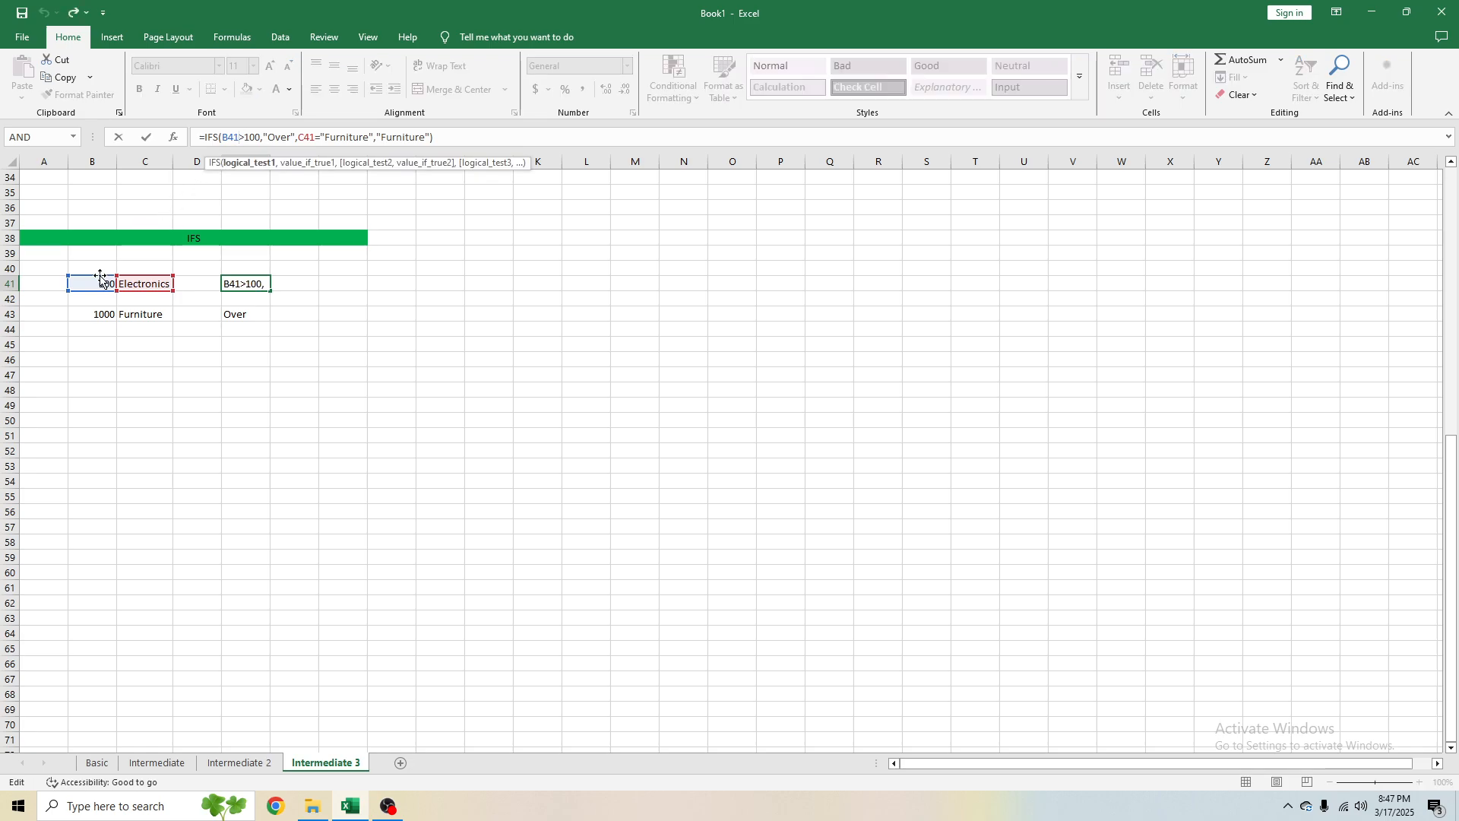
click(280, 138)
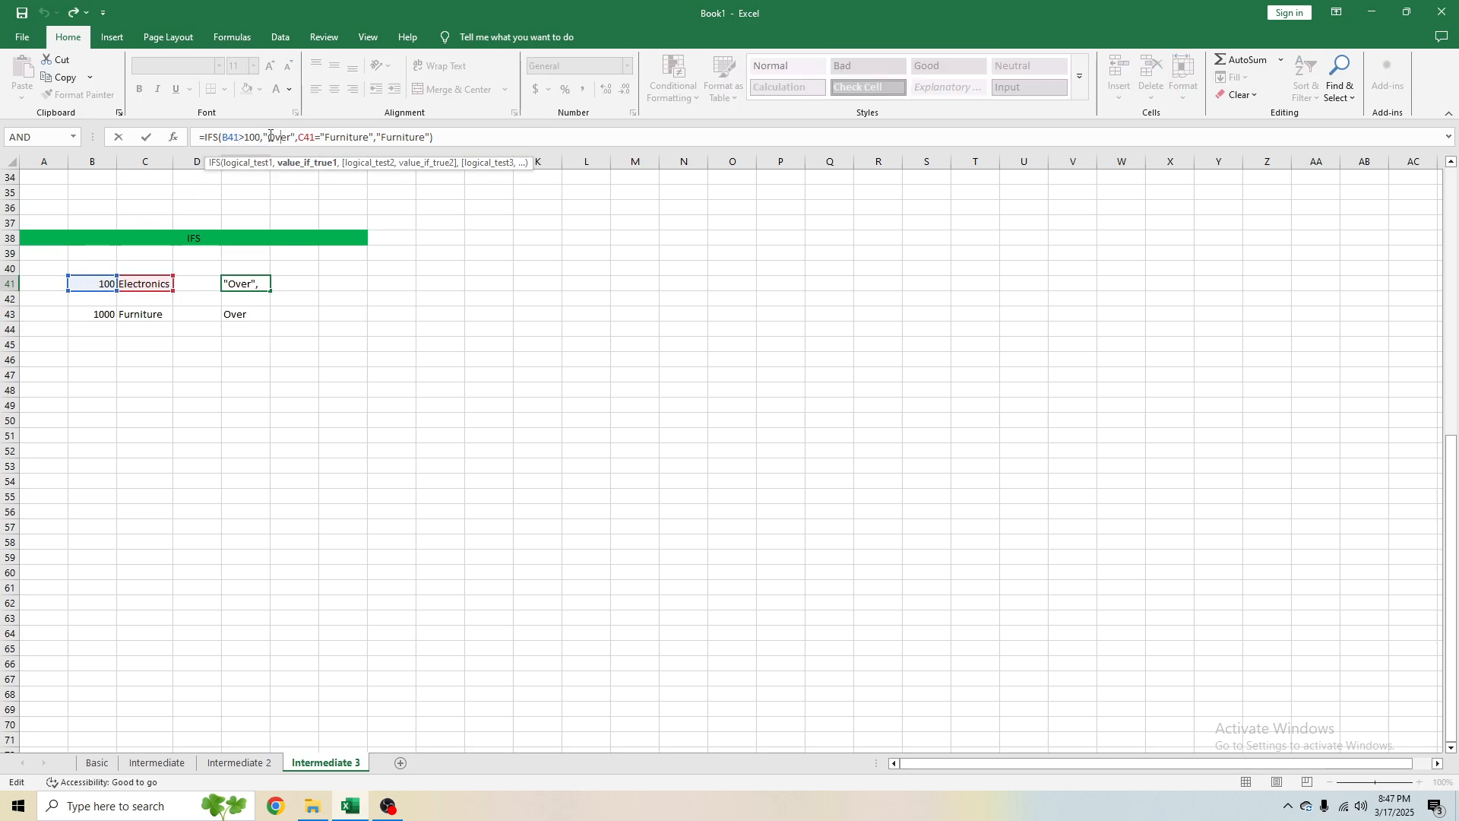
click(155, 281)
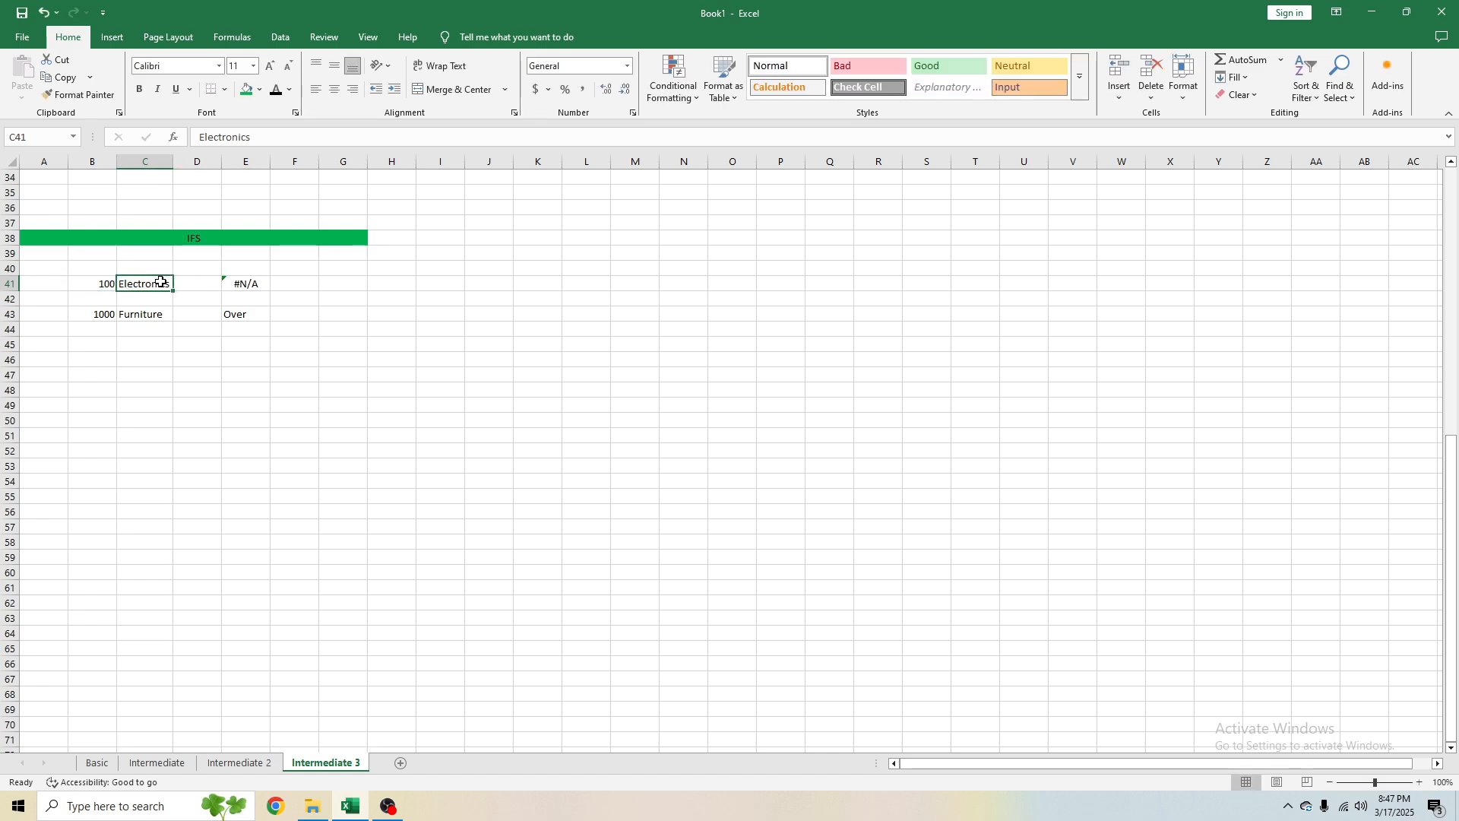
click(233, 281)
click(140, 281)
click(233, 283)
click(402, 138)
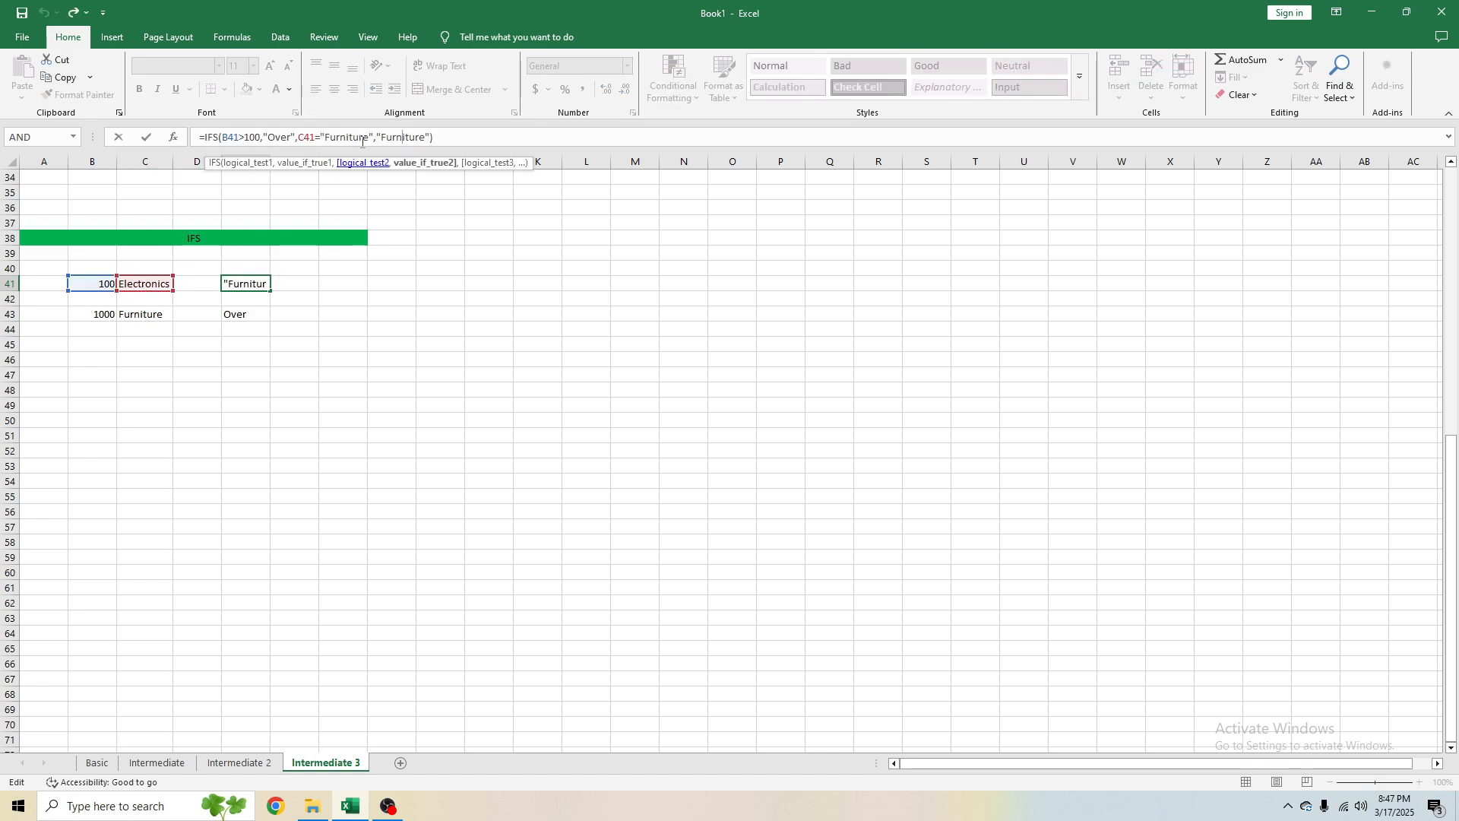
click(344, 329)
click(251, 283)
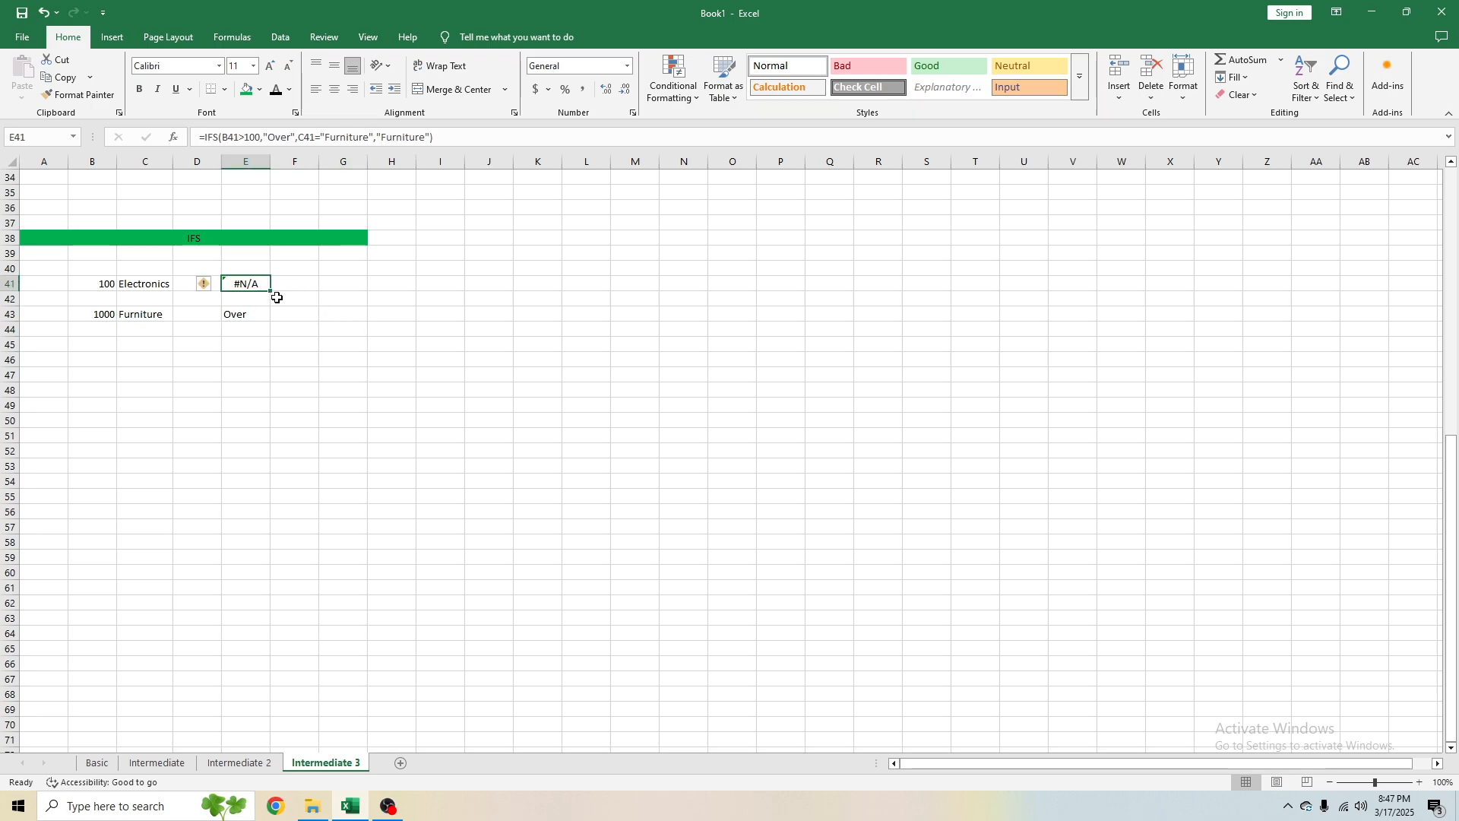
click(254, 315)
click(254, 282)
drag(107, 284, 137, 284)
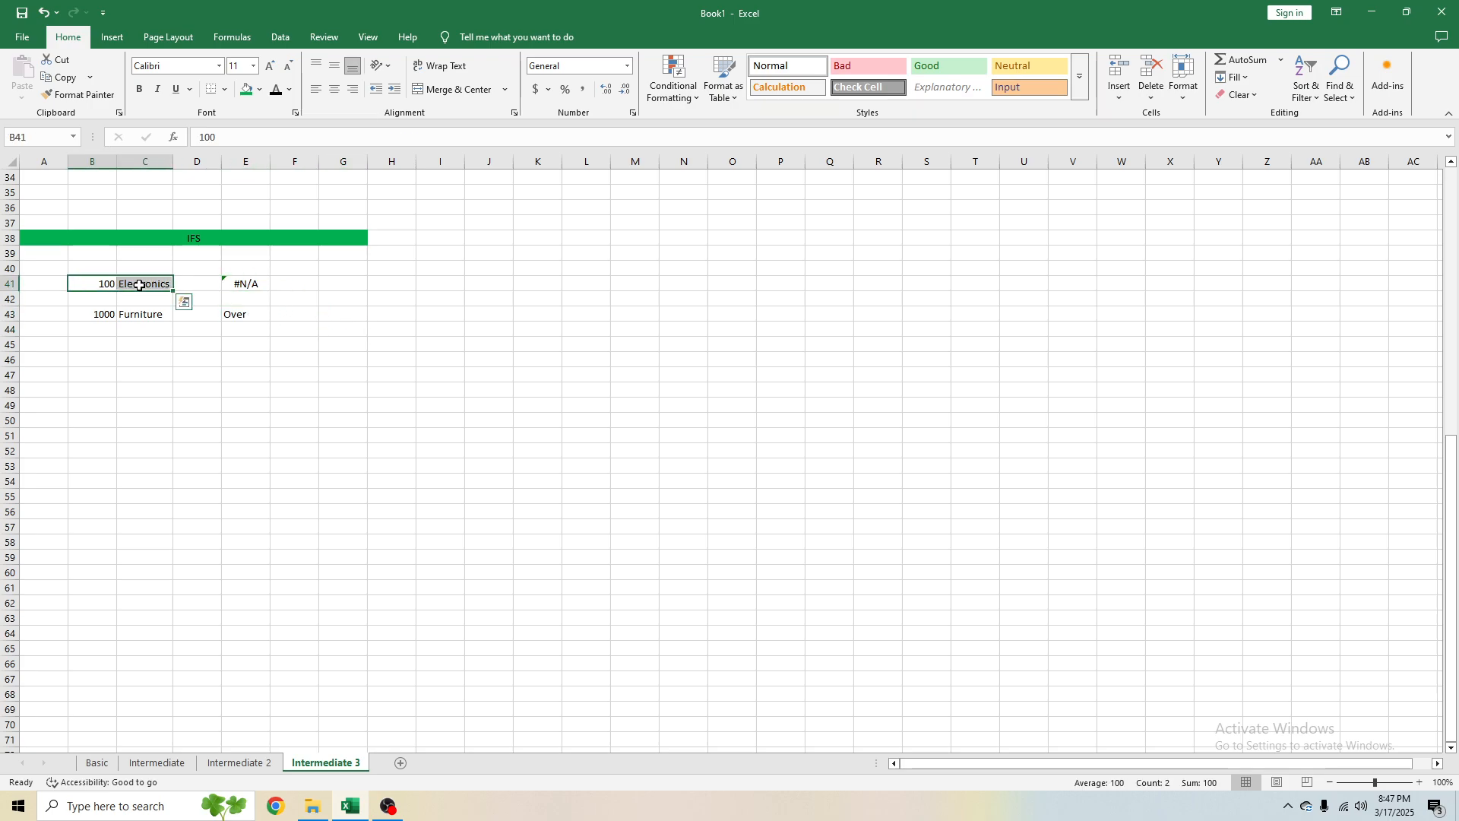
click(231, 280)
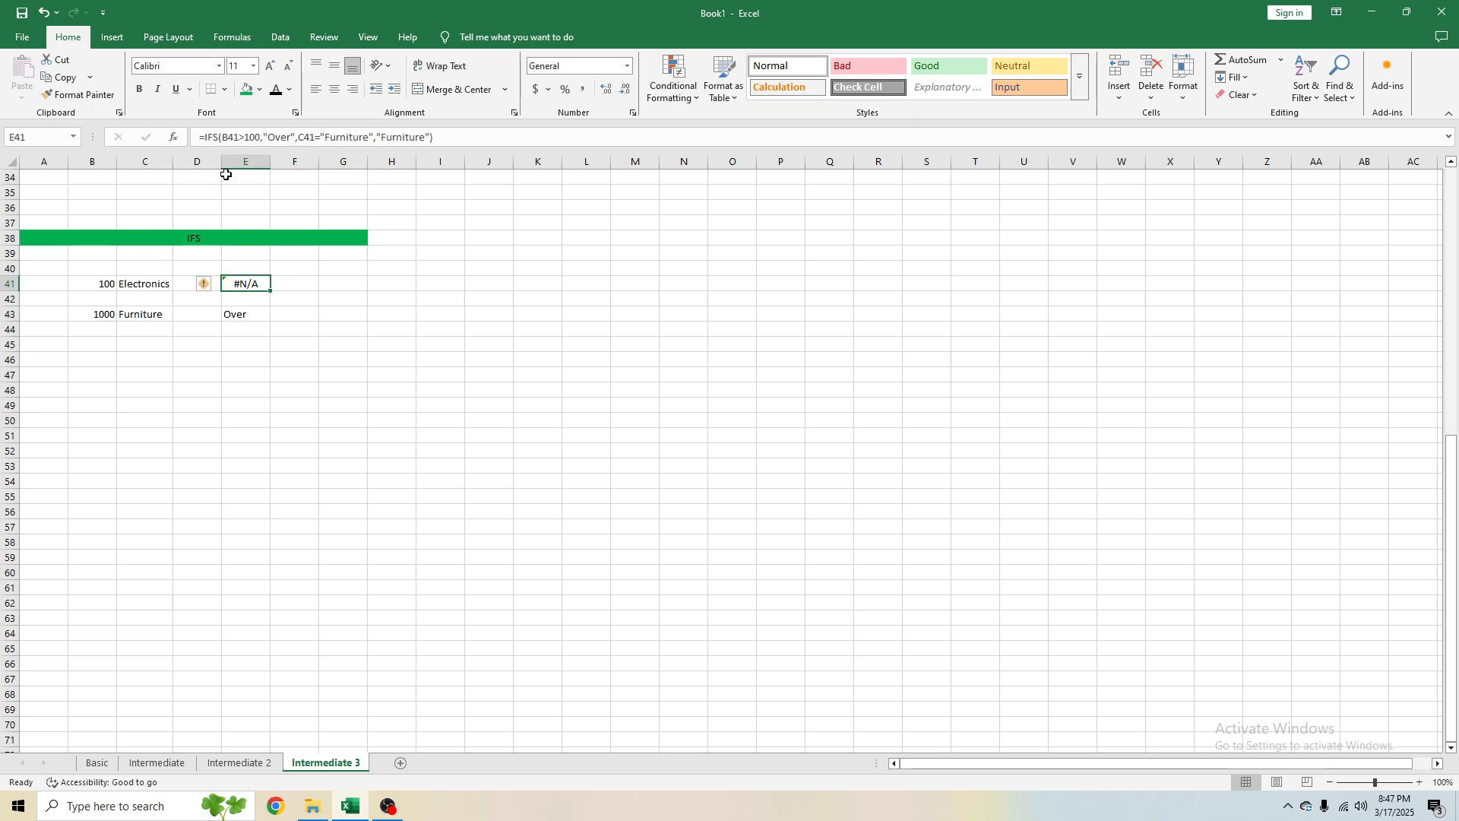
click(260, 138)
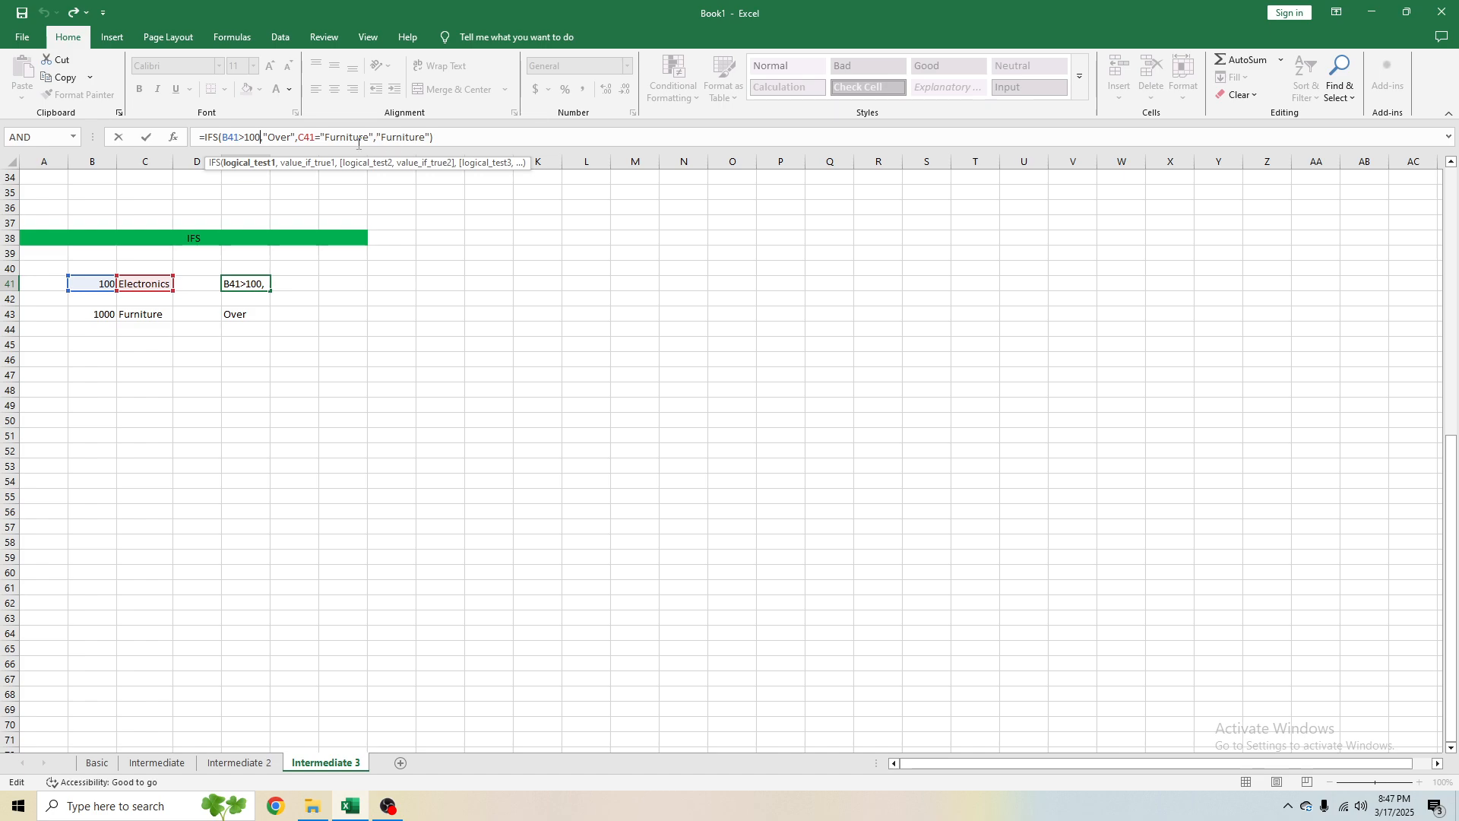
Step: Change the category in C41 to Furniture
click(144, 282)
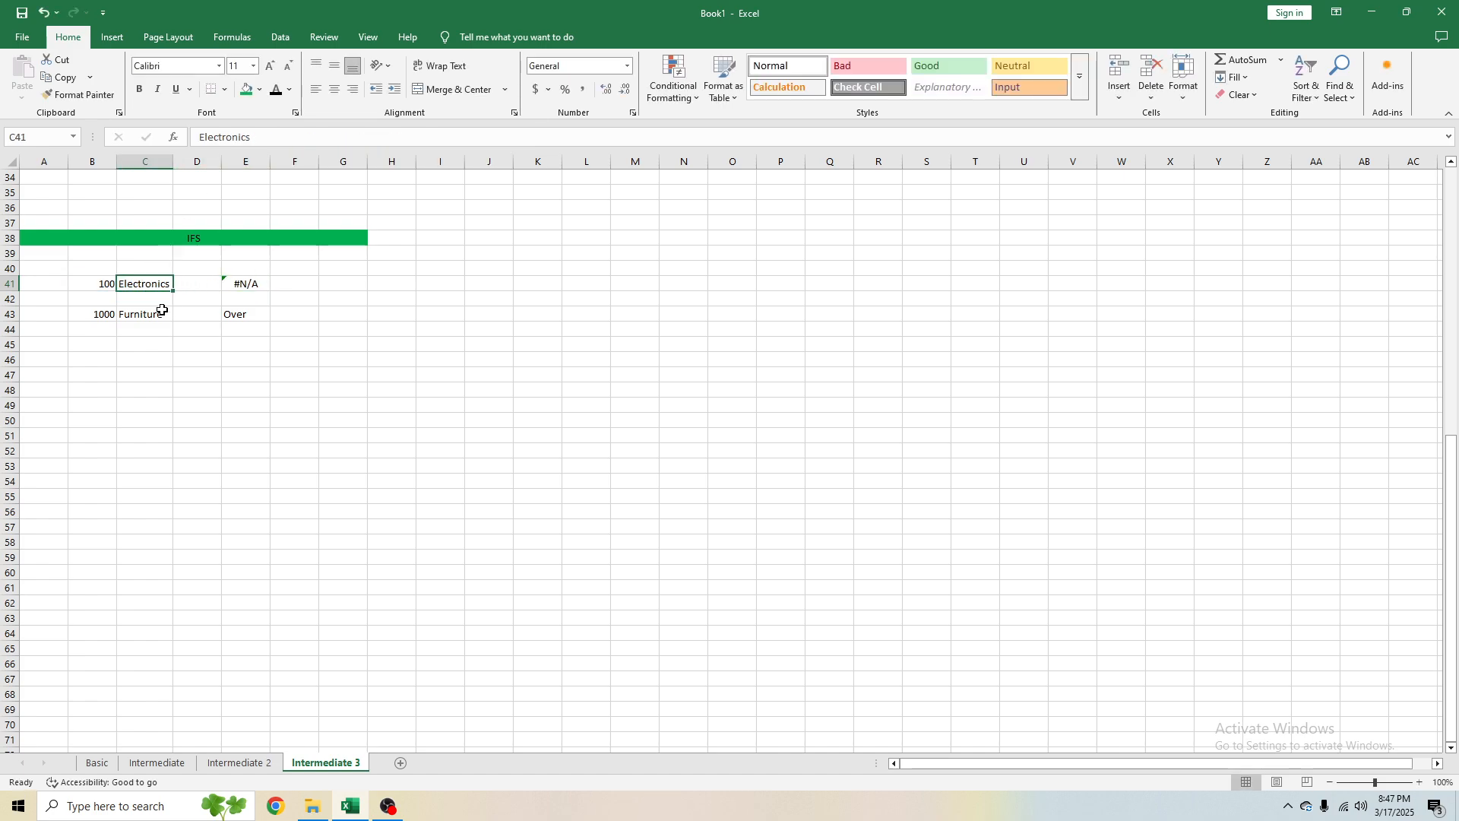
text(Furnitur)
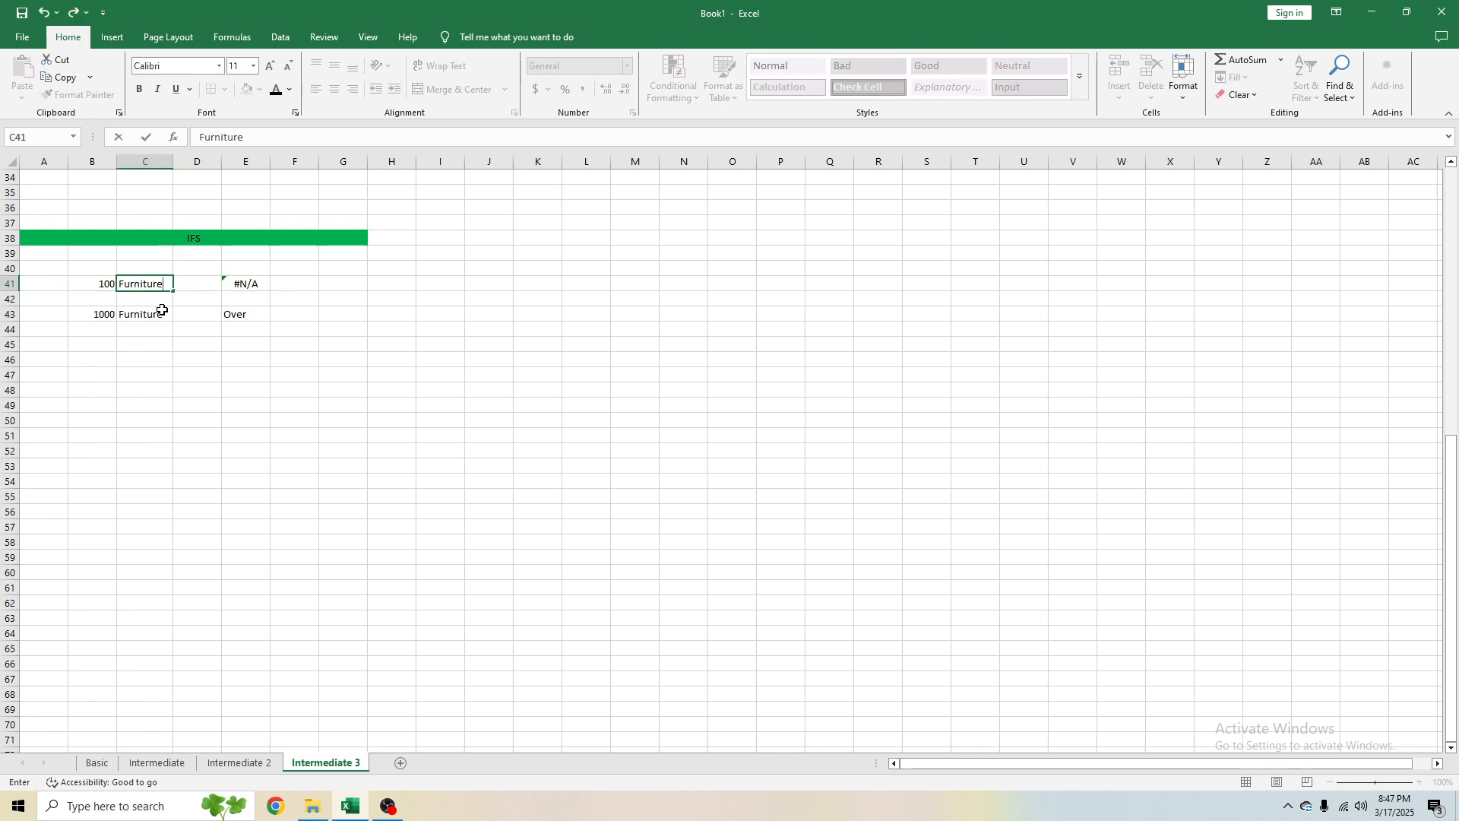
text(e)
key(Return)
Step: In the E41 IFS formula, set the value returned for the C41="Furniture" condition to 100
click(233, 283)
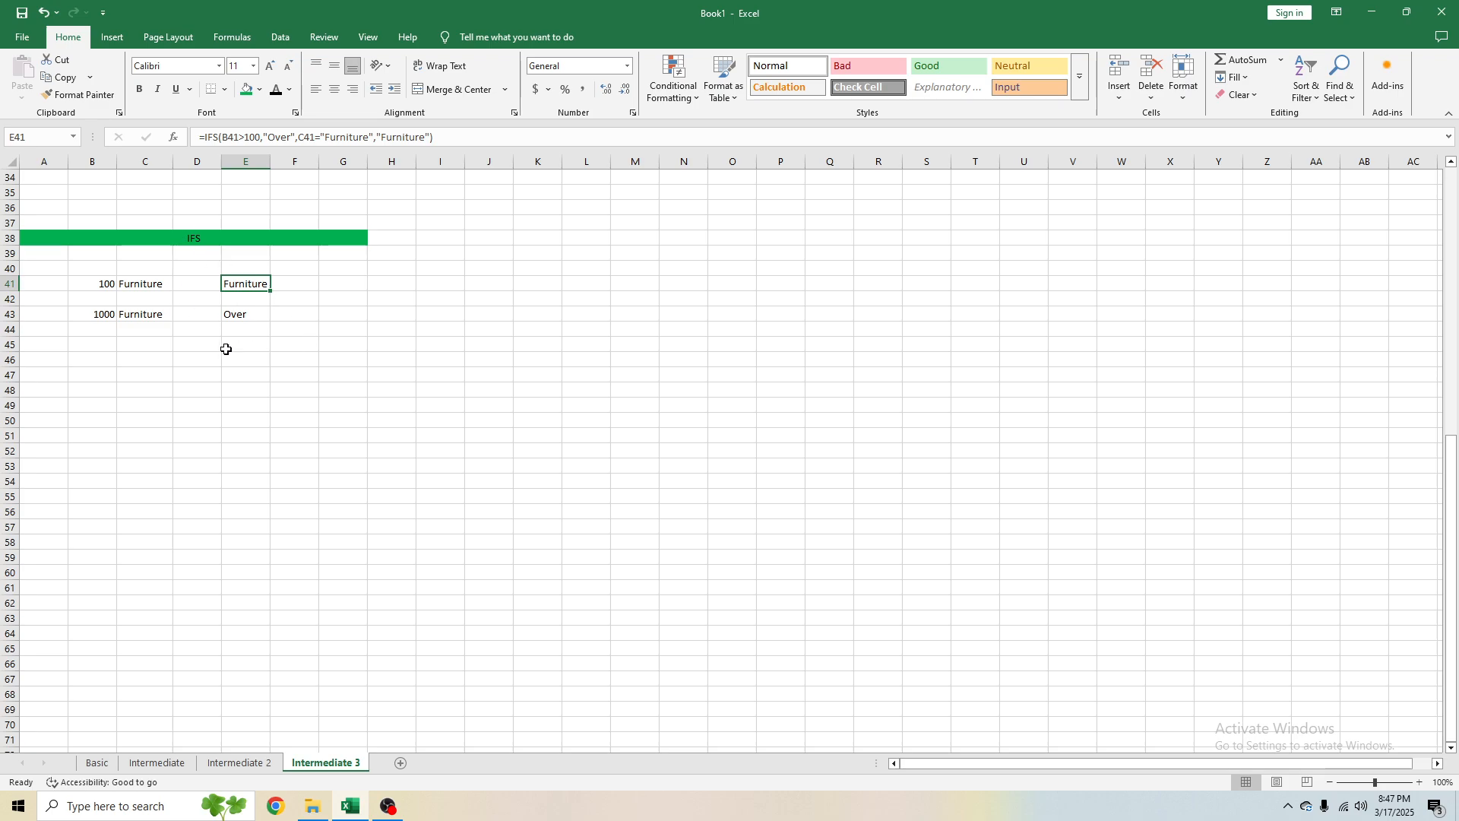
click(246, 143)
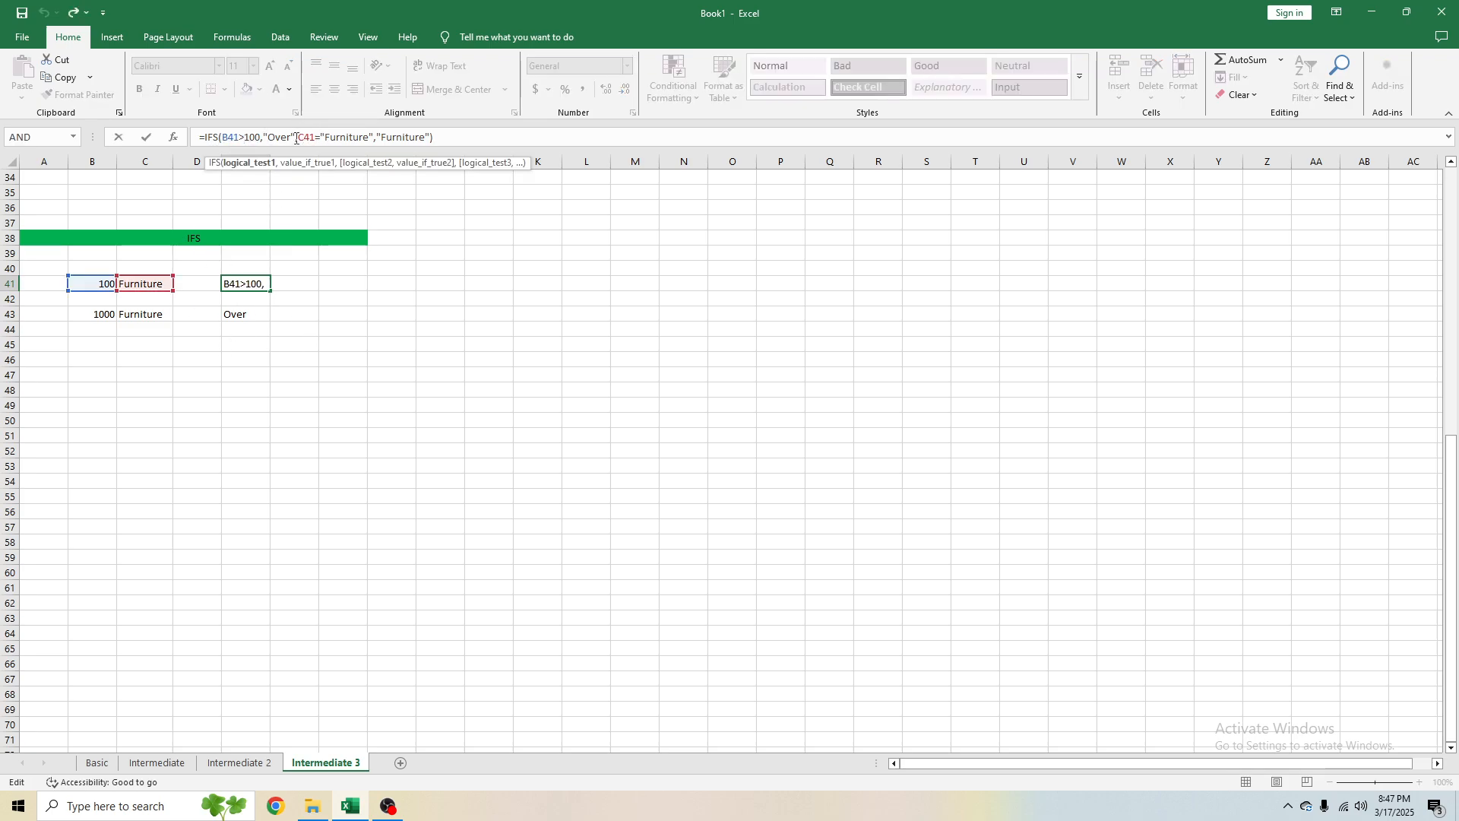
click(331, 138)
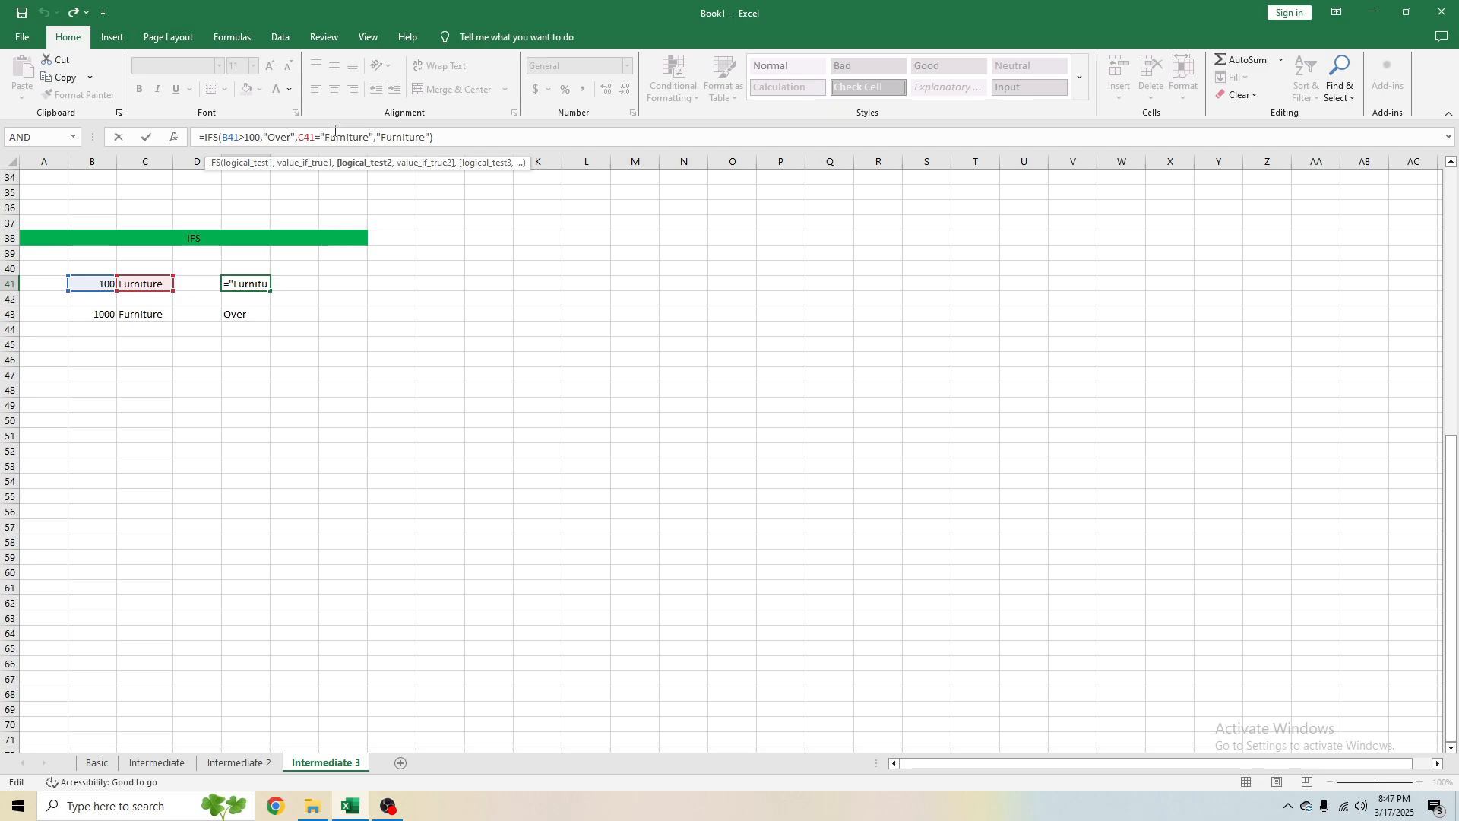
click(411, 137)
click(427, 138)
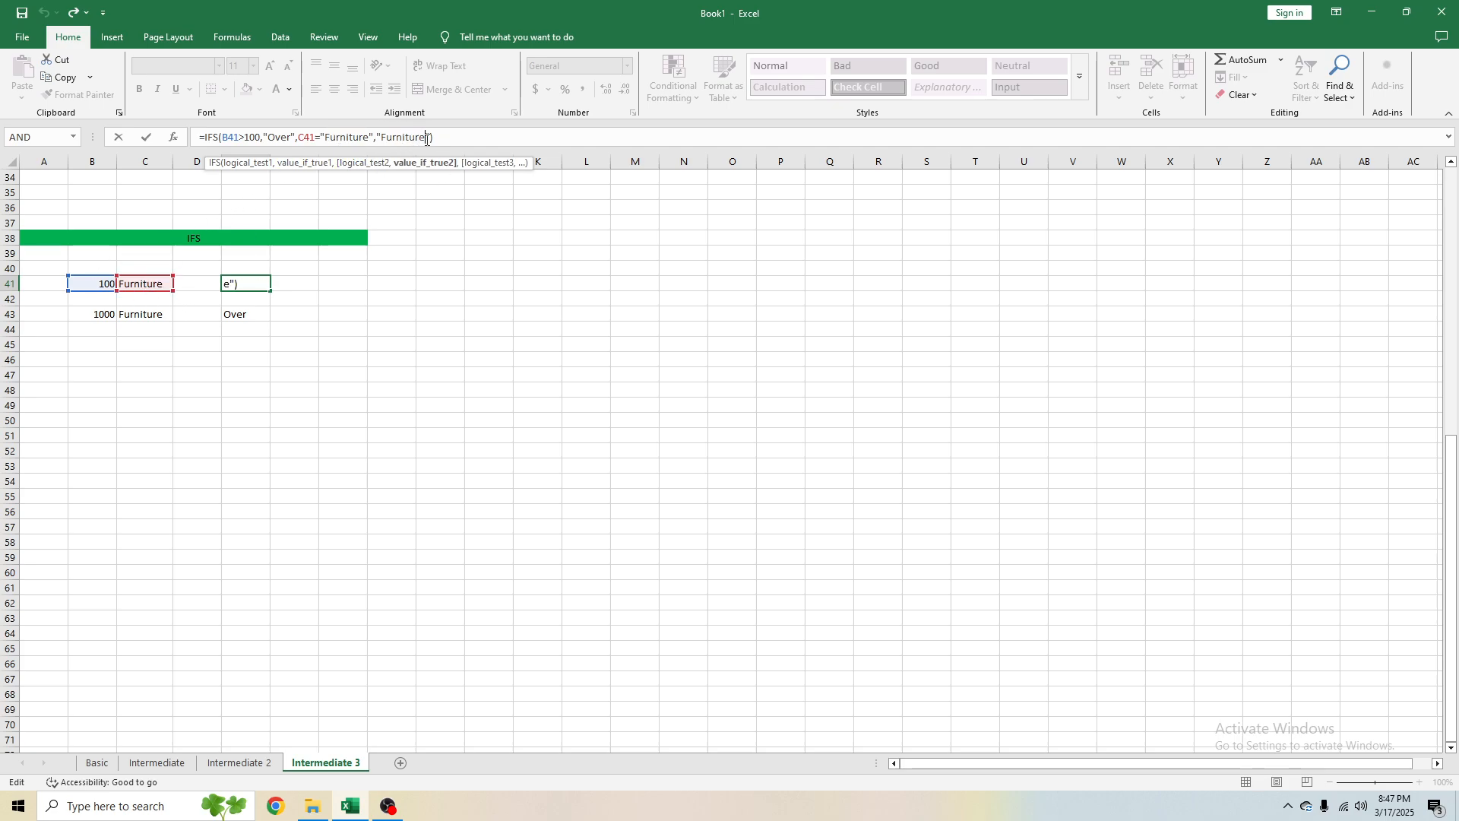
key(BackSpace)
key(BackSpace)
key(BackSpace)
key(BackSpace)
key(BackSpace)
key(BackSpace)
key(BackSpace)
key(BackSpace)
key(BackSpace)
key(BackSpace)
key(BackSpace)
text(100)
key(Return)
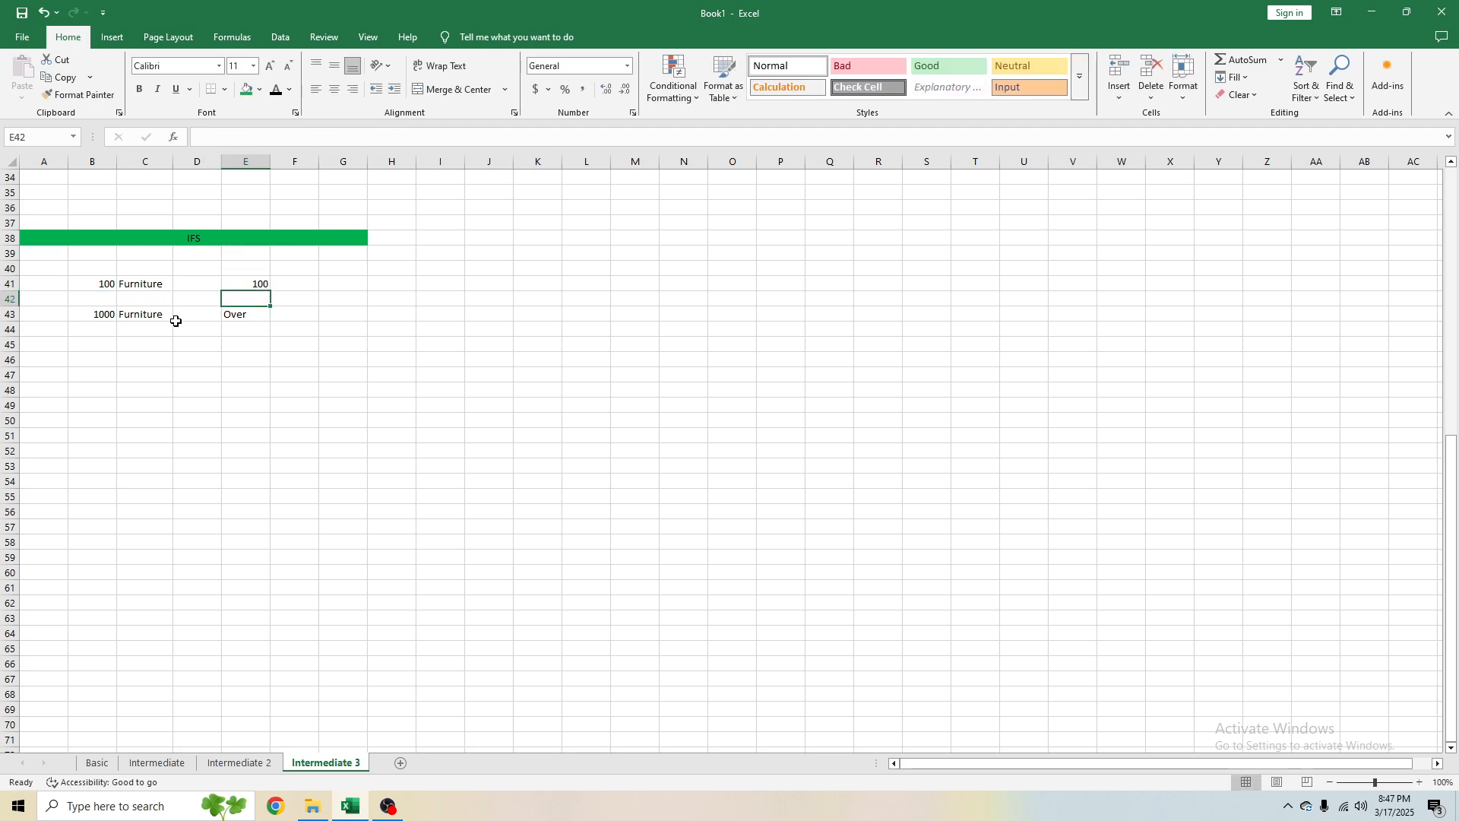
Step: Examine the first condition, B43>100, and its "Over" result in the E43 IFS formula
click(253, 278)
click(248, 319)
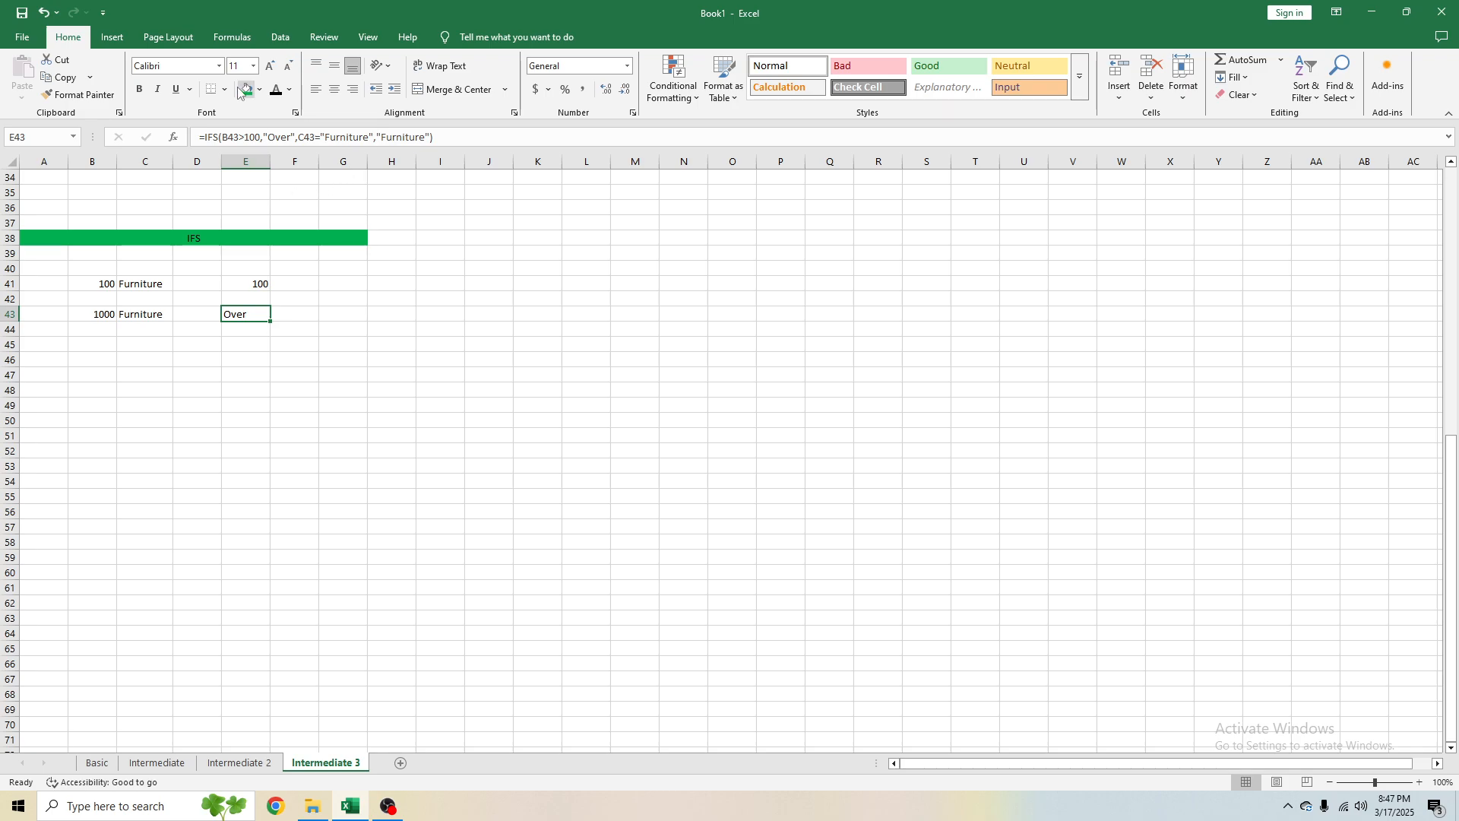
click(230, 351)
click(228, 302)
click(239, 315)
click(256, 141)
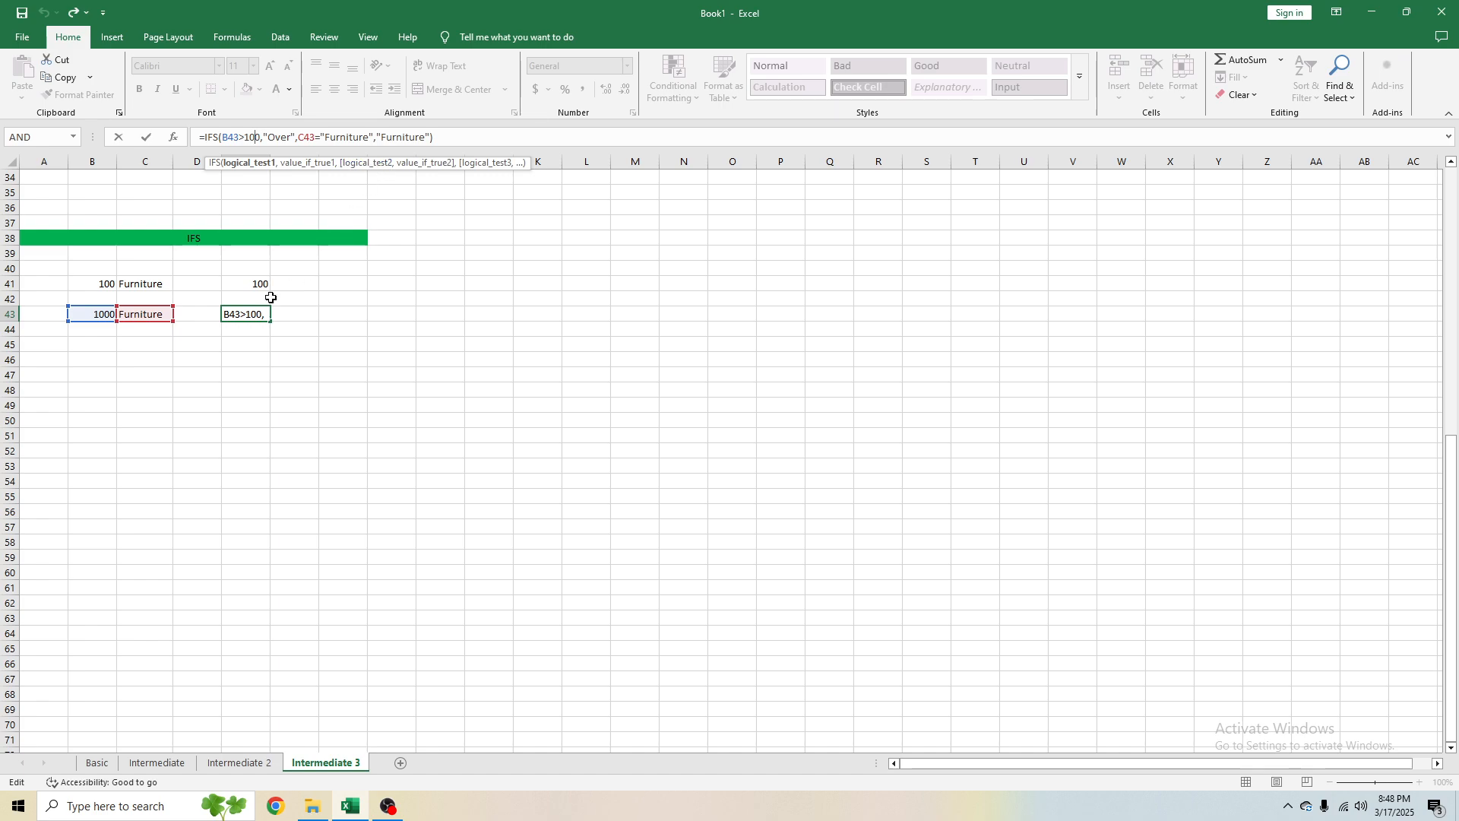
click(249, 316)
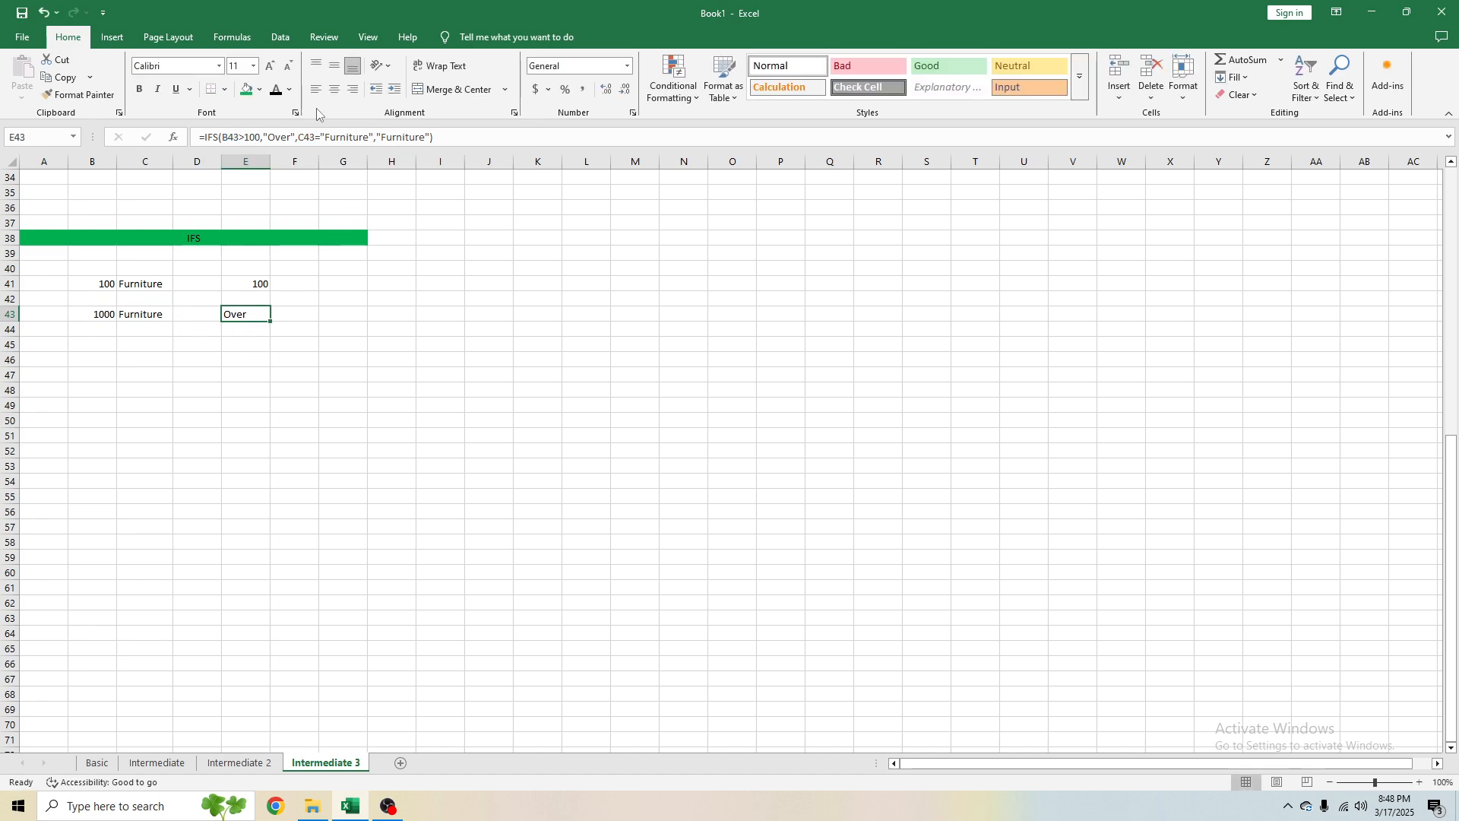
click(294, 138)
drag(285, 138, 264, 138)
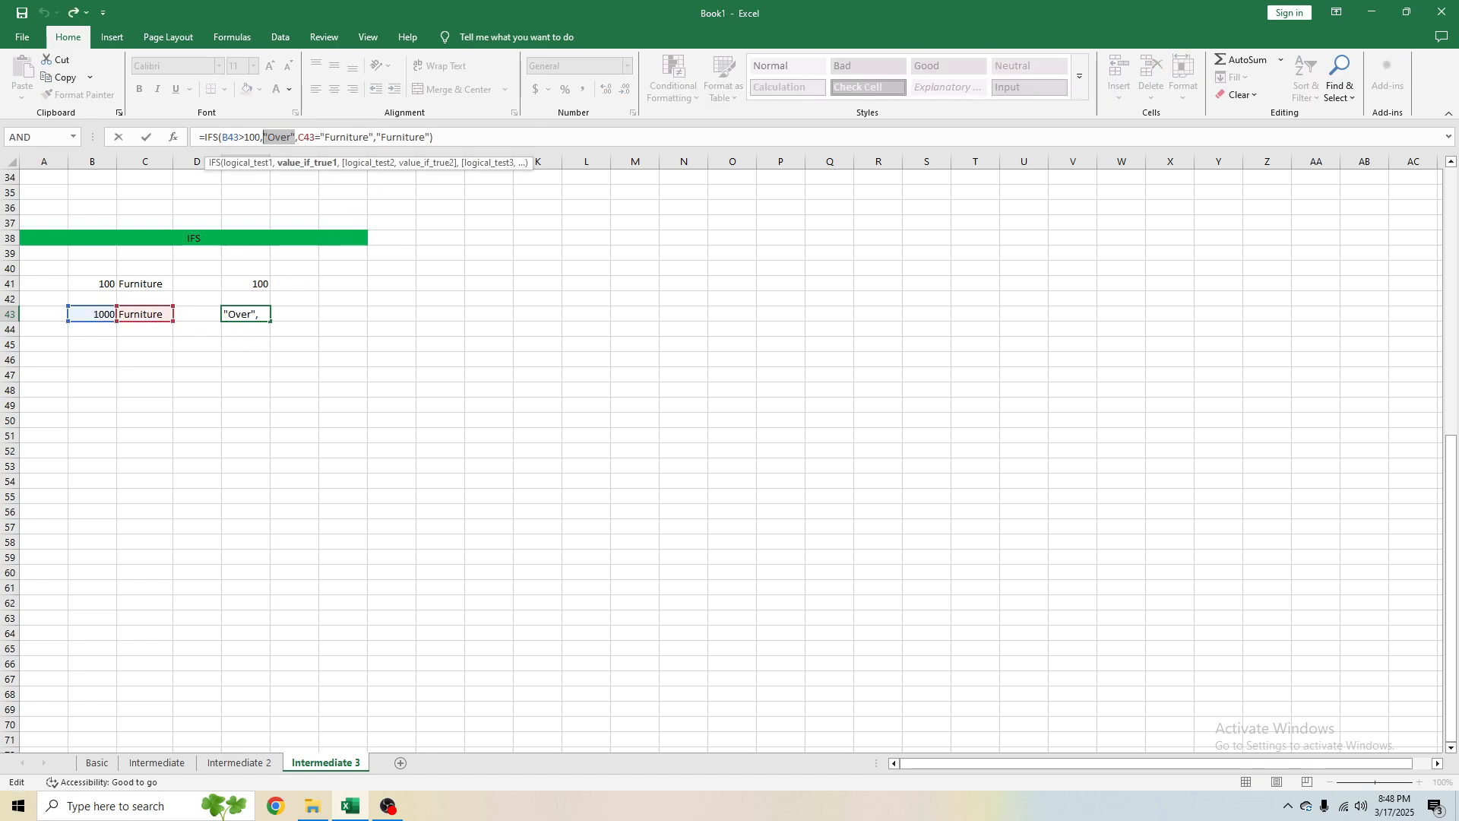
key(Escape)
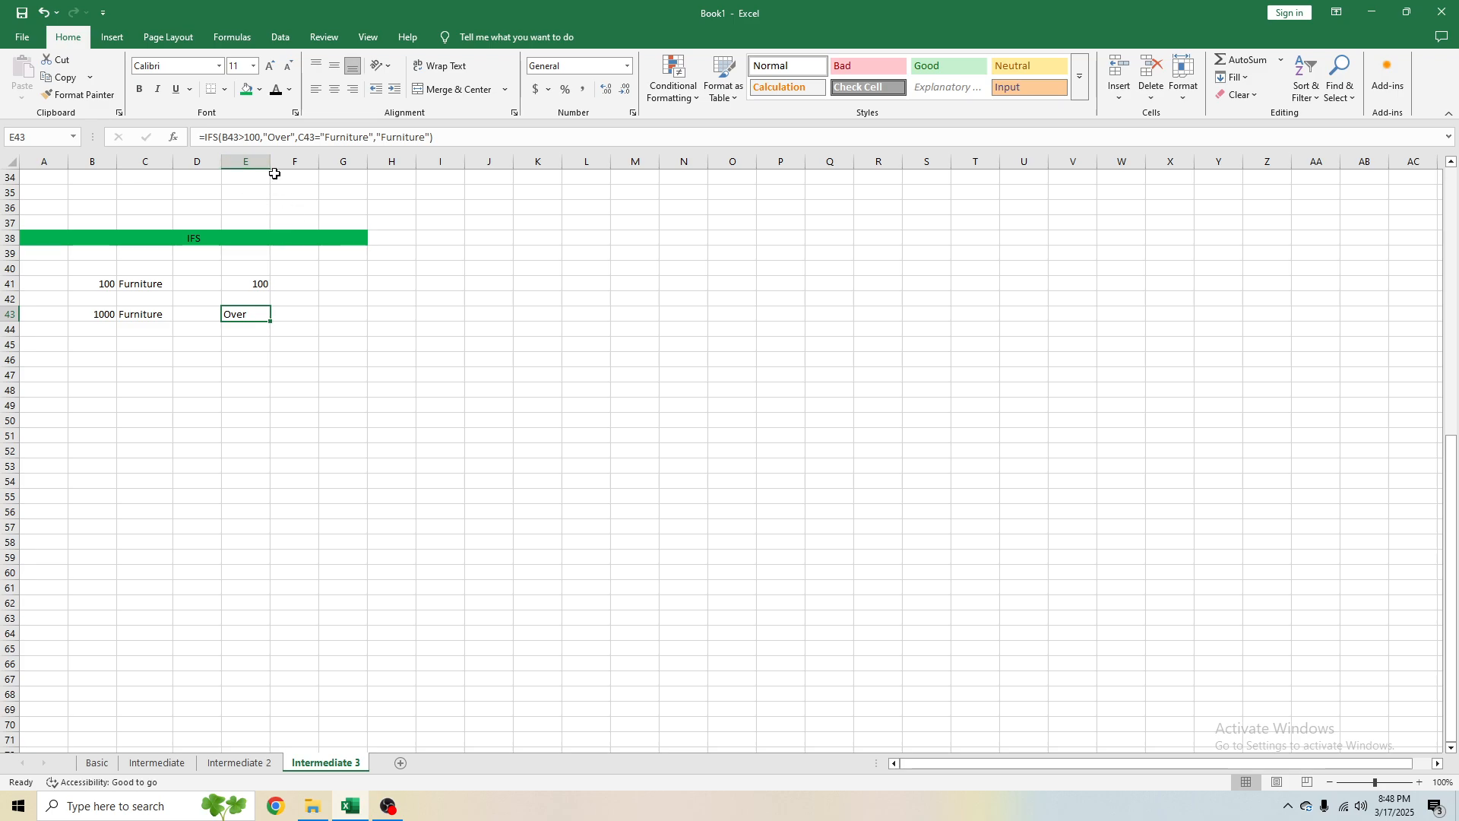
Step: Compare both conditions of the E43 IFS formula with the values in B43 and C43, leaving the formula unchanged
click(101, 313)
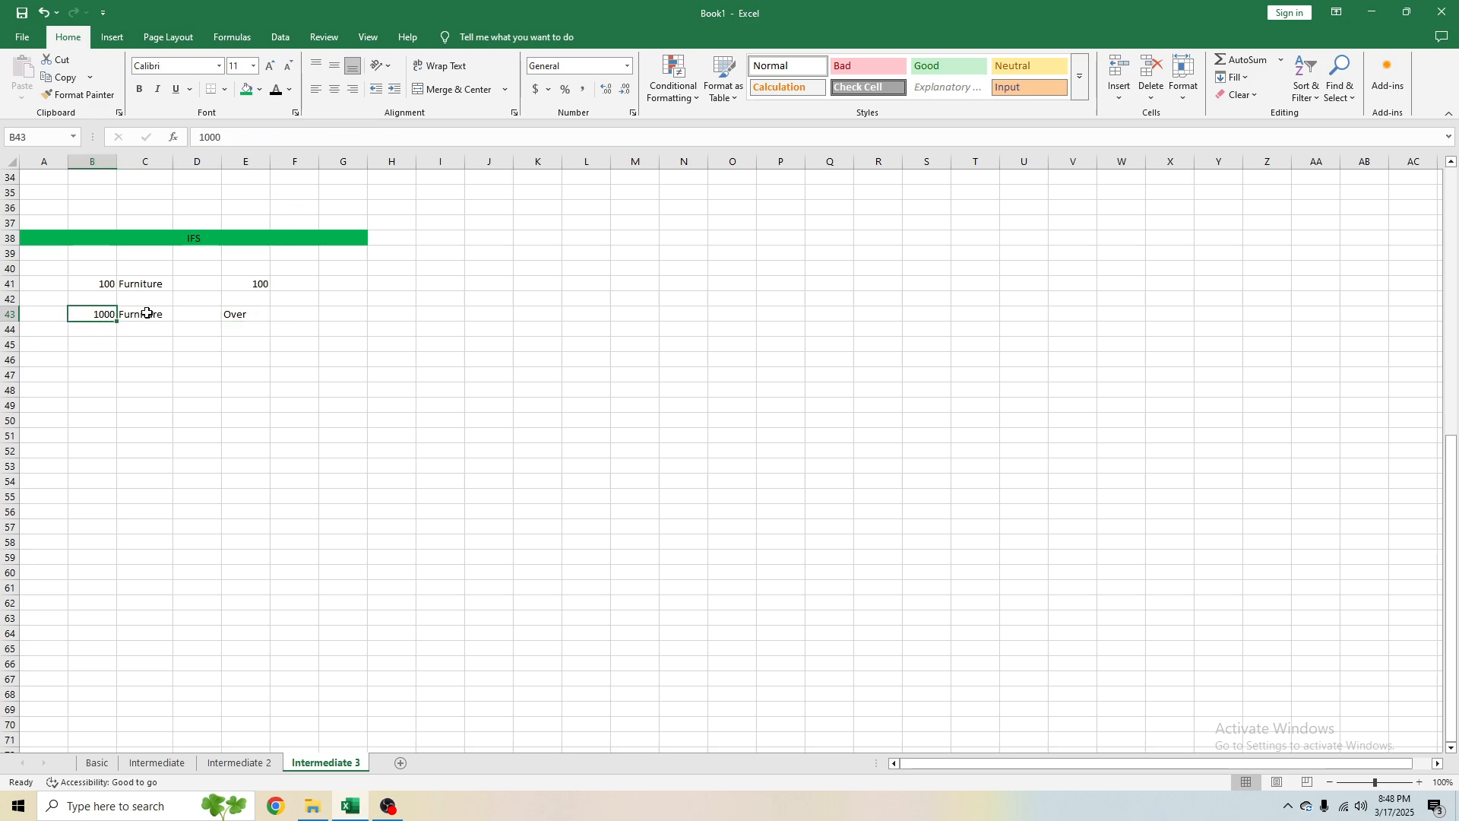
click(234, 315)
click(277, 136)
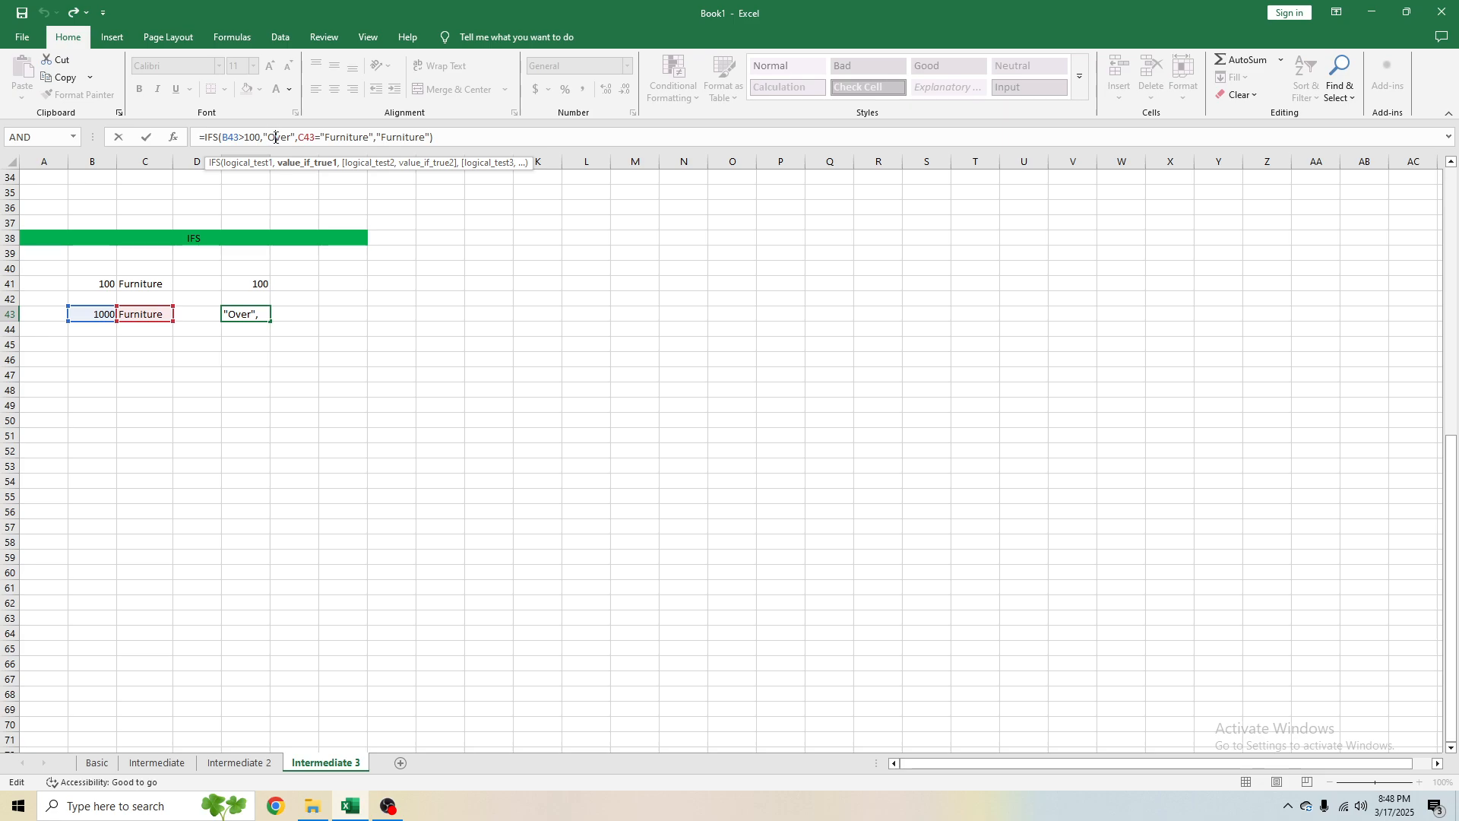
key(Escape)
key(Left)
key(Left)
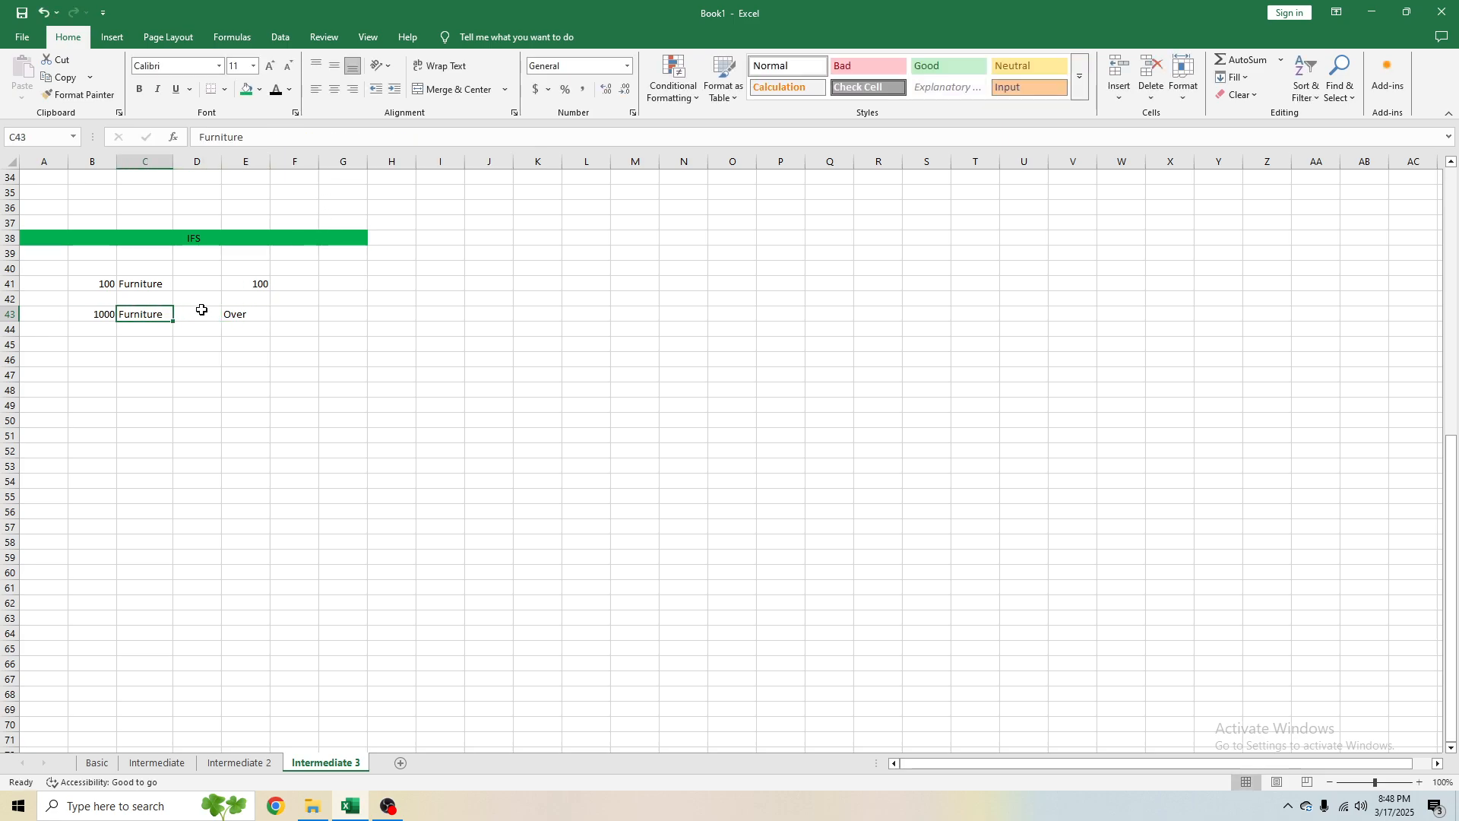
click(237, 312)
click(349, 138)
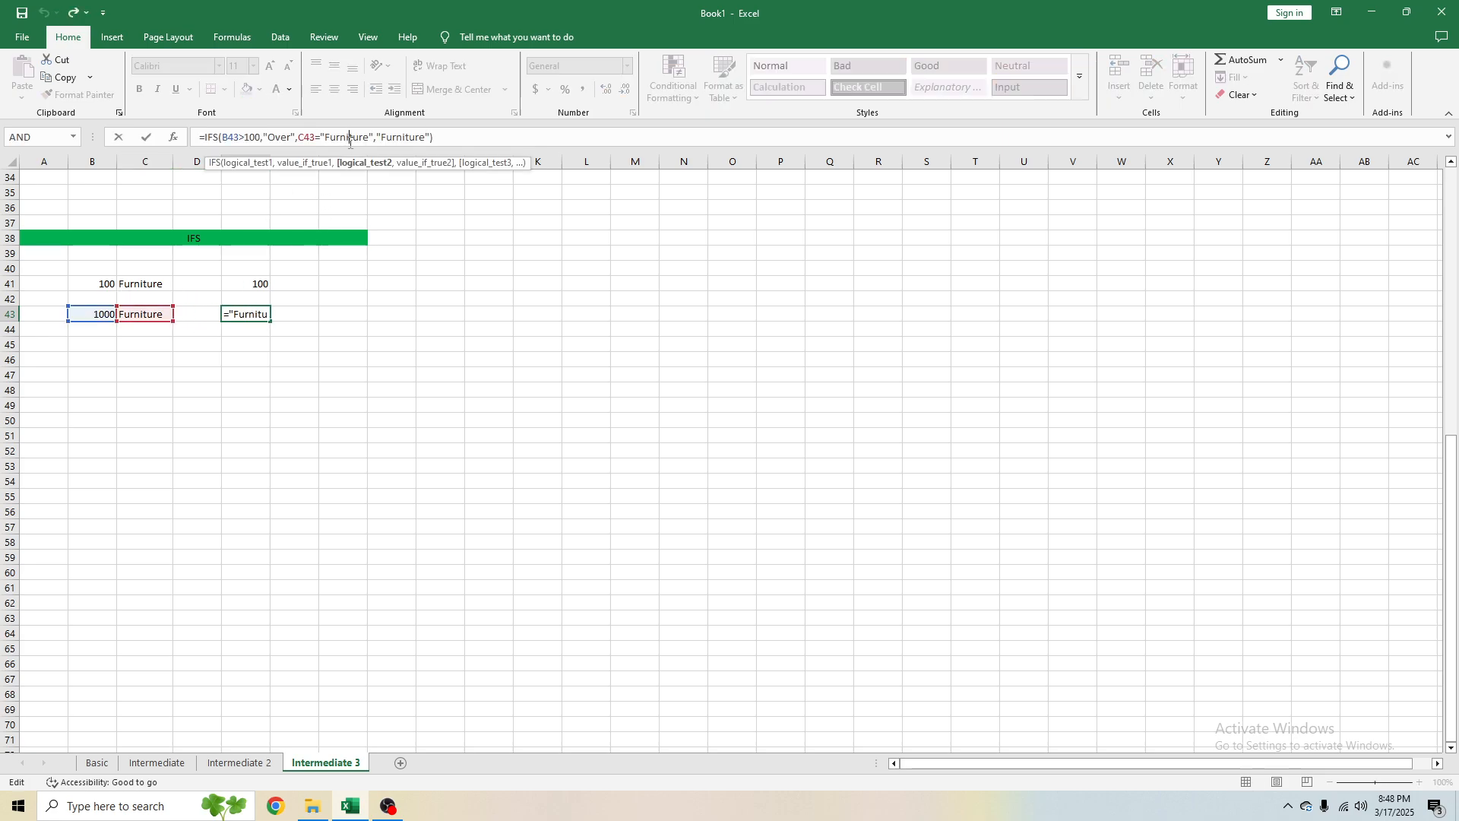
click(409, 138)
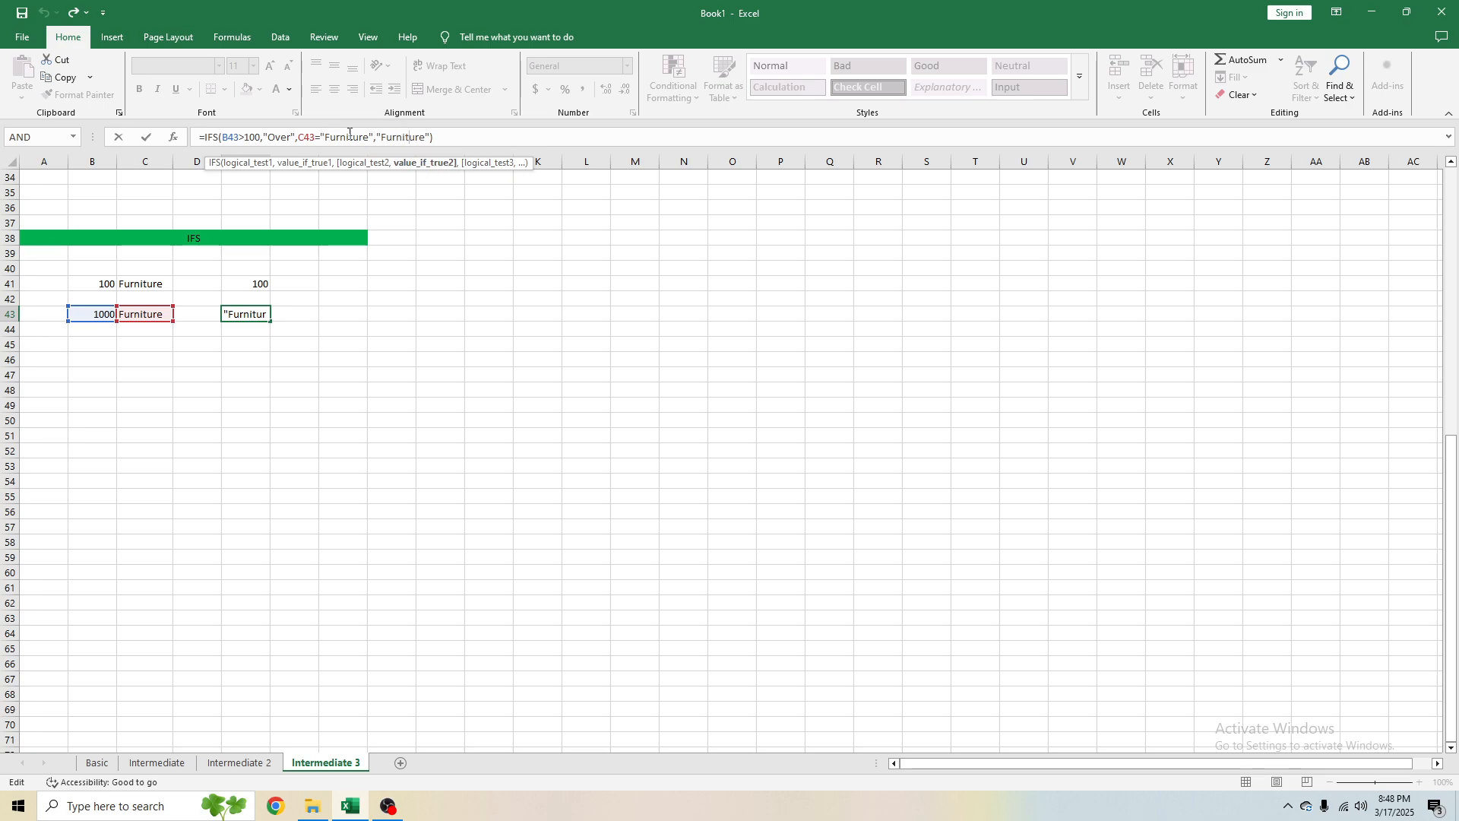
click(229, 139)
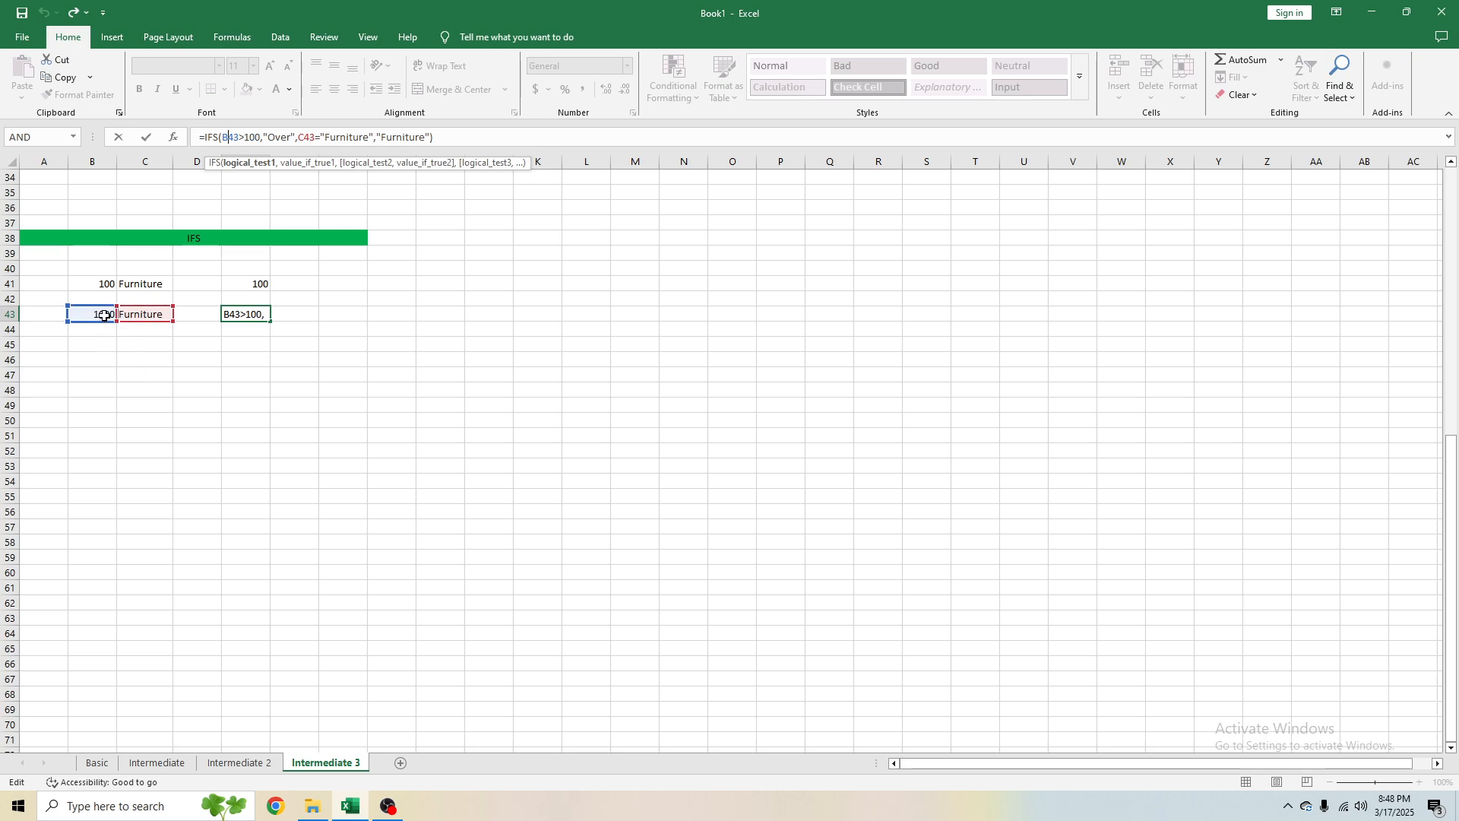
key(ctrl+Return)
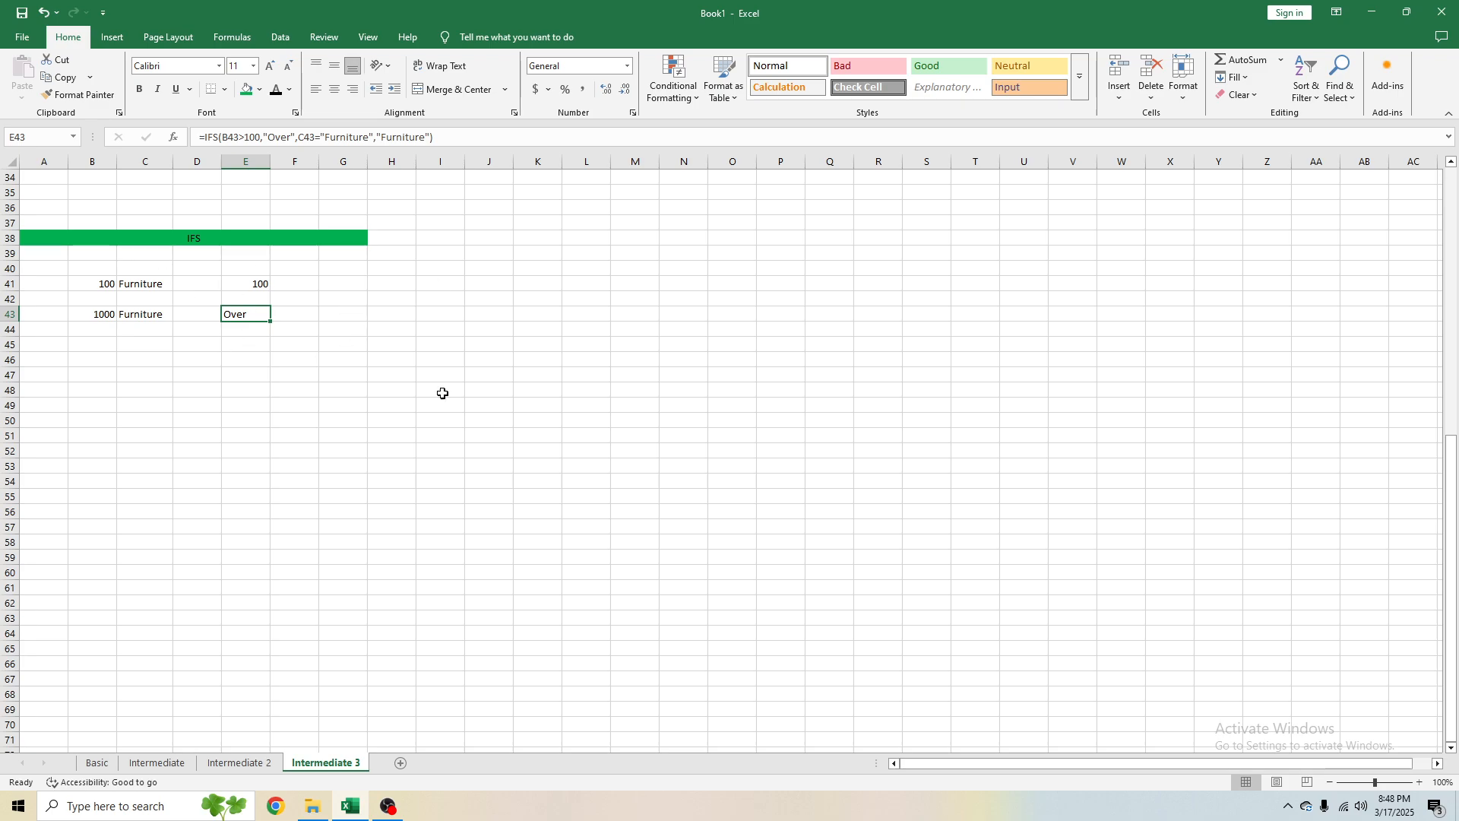
Step: Leave the IFS formula and look back over the OR, AND and IF sections up to row 1
click(391, 361)
scroll(259, 397, up, 2)
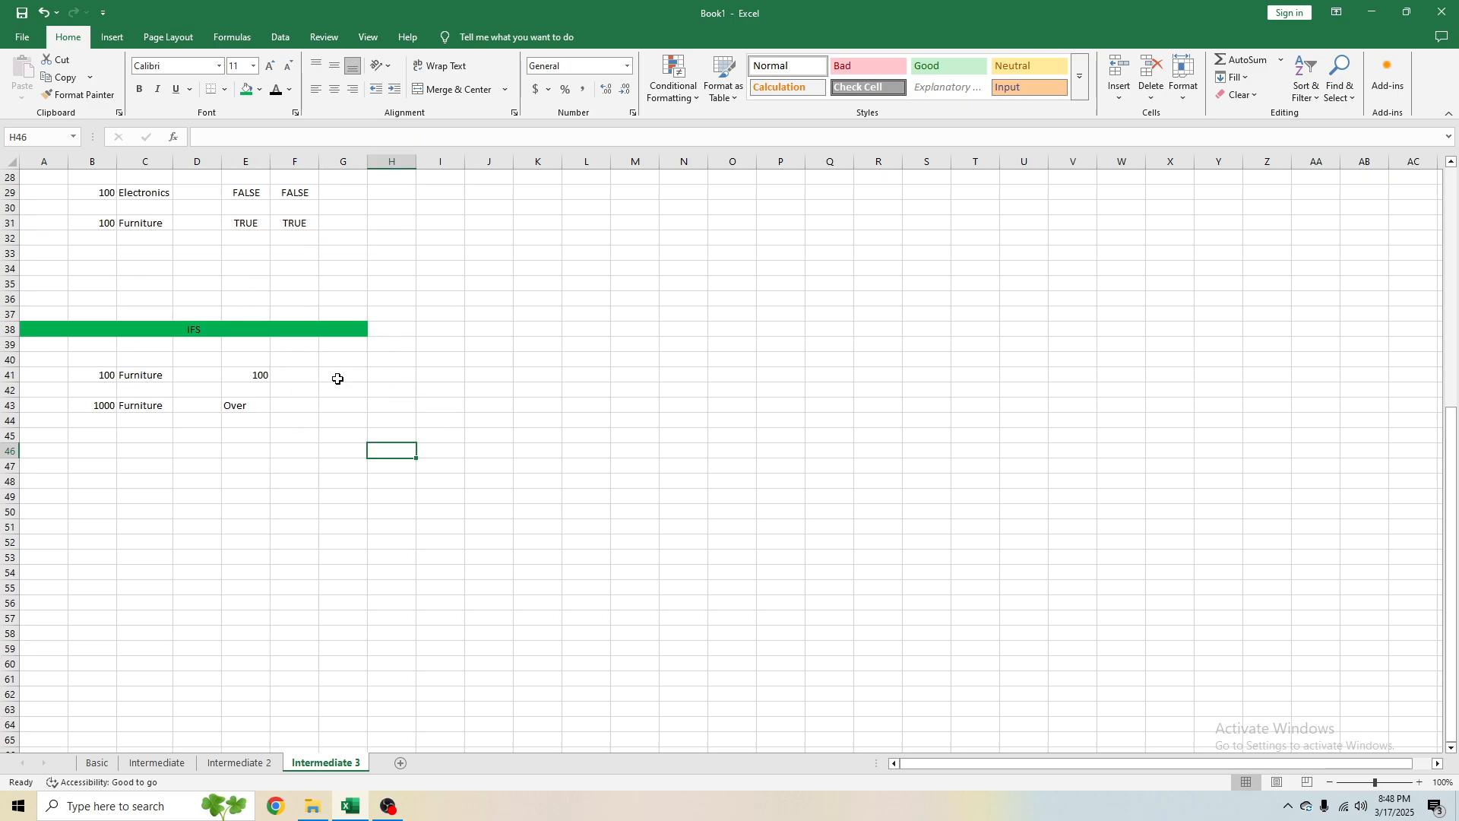
scroll(255, 407, up, 5)
scroll(266, 410, up, 4)
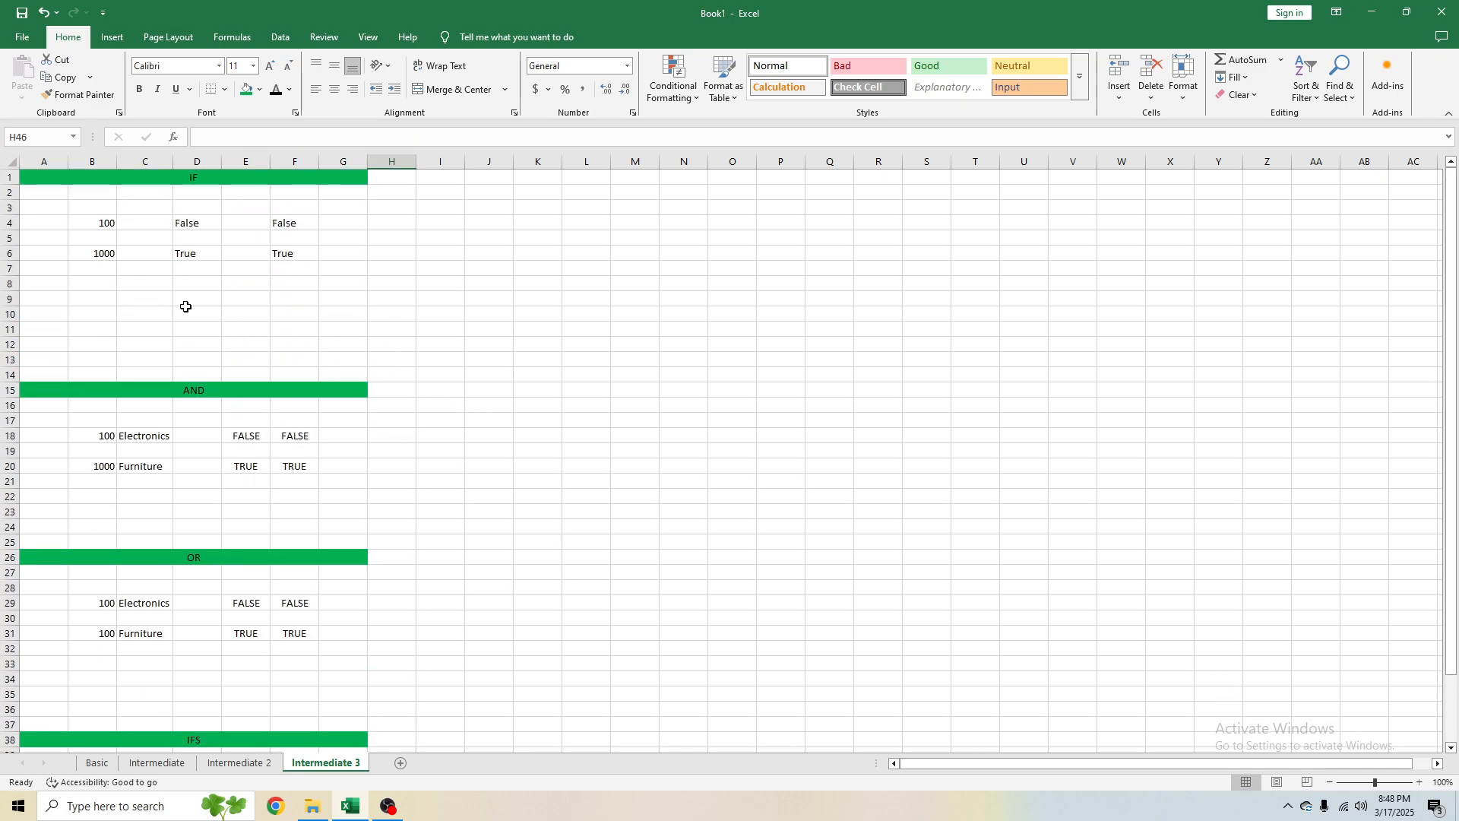